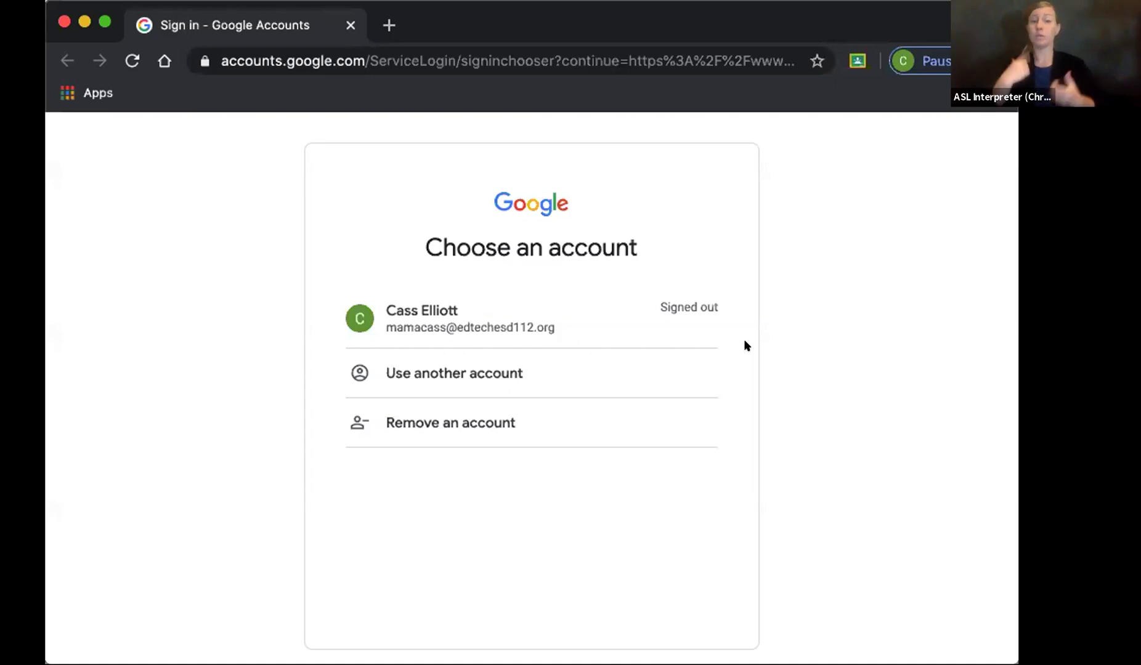
# Sign in to Google with the listed signed-out account by entering the account password.
pyautogui.click(437, 320)
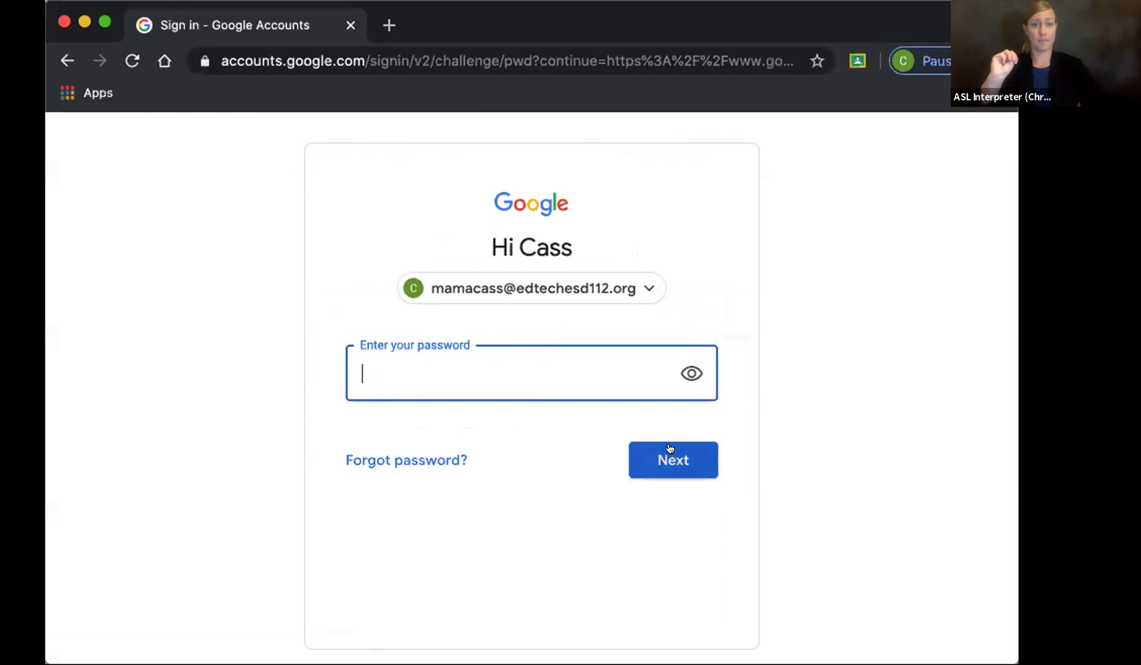
pyautogui.write('••••')
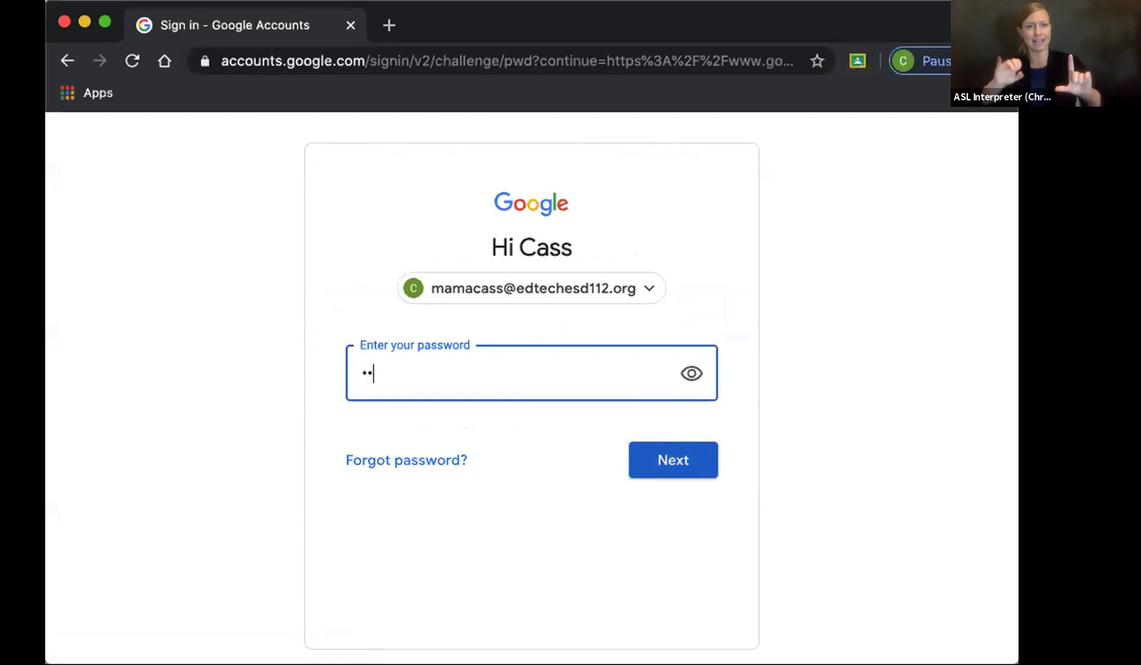
pyautogui.write('•••••••')
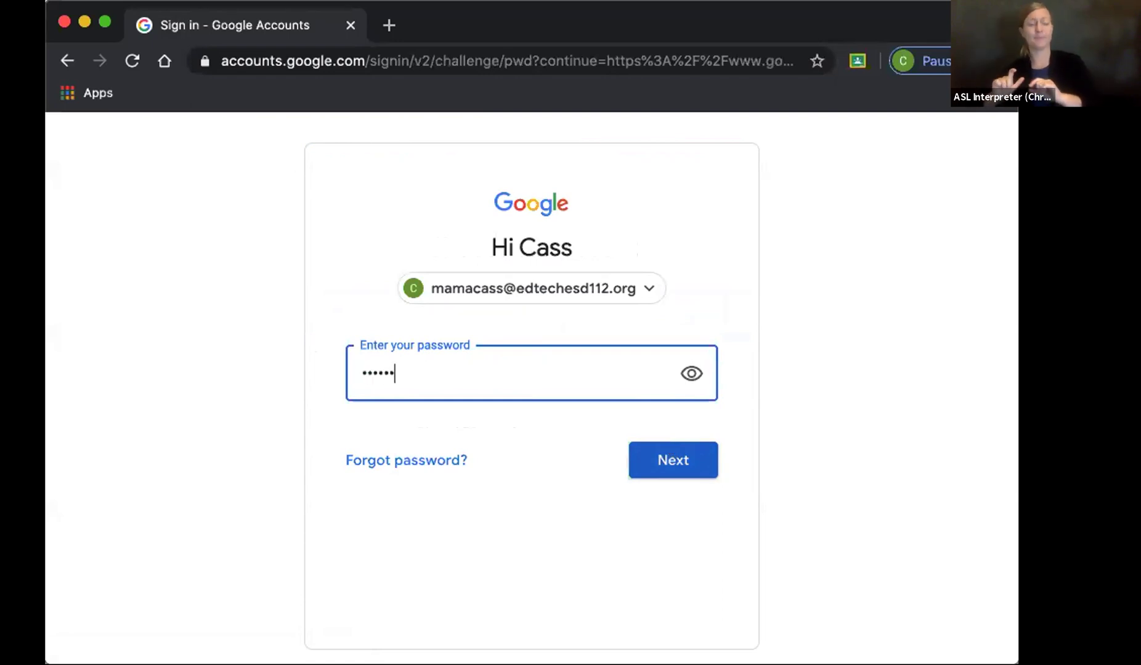
pyautogui.write('•')
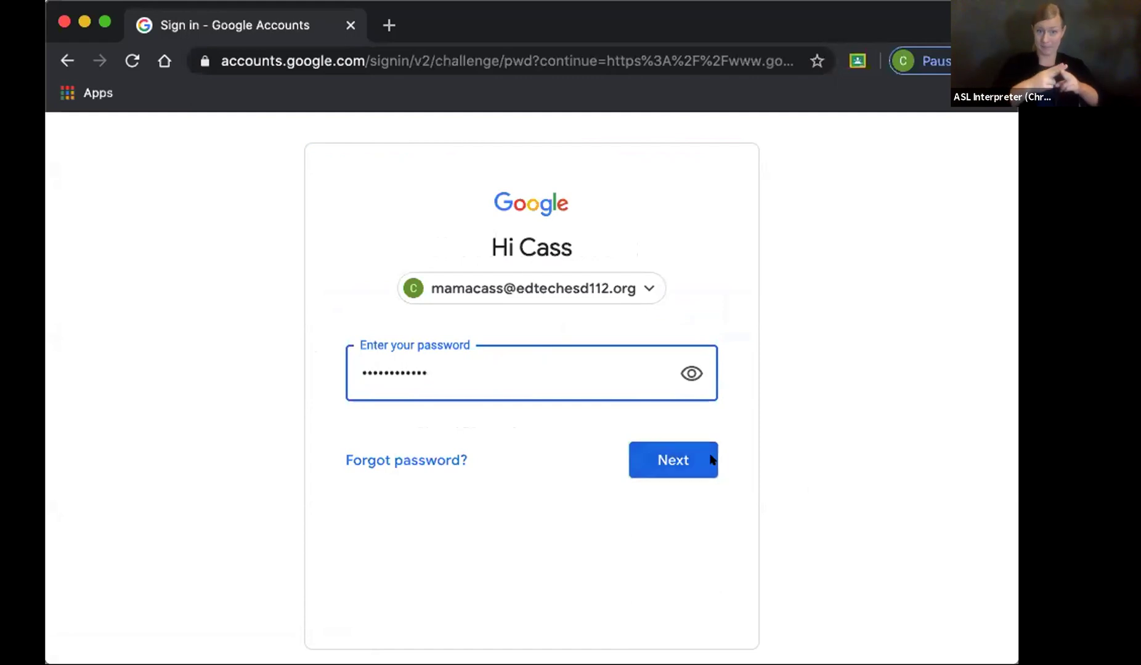
pyautogui.click(669, 458)
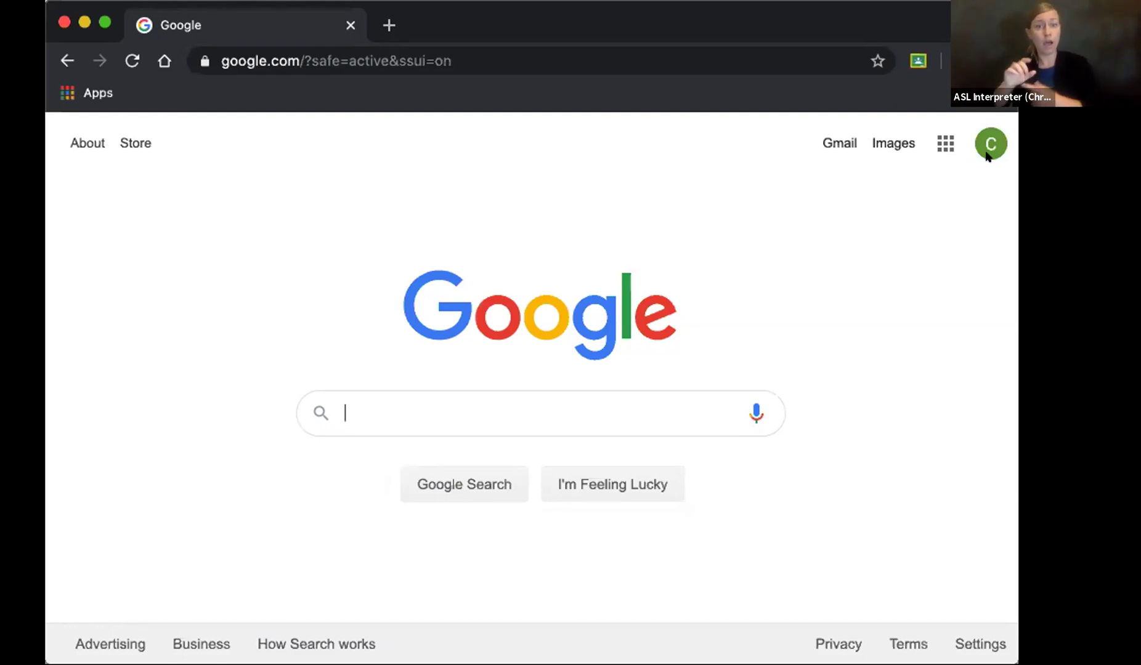
# Open Google Classroom, continue with the signed-in account and choose the teacher role.
pyautogui.click(934, 141)
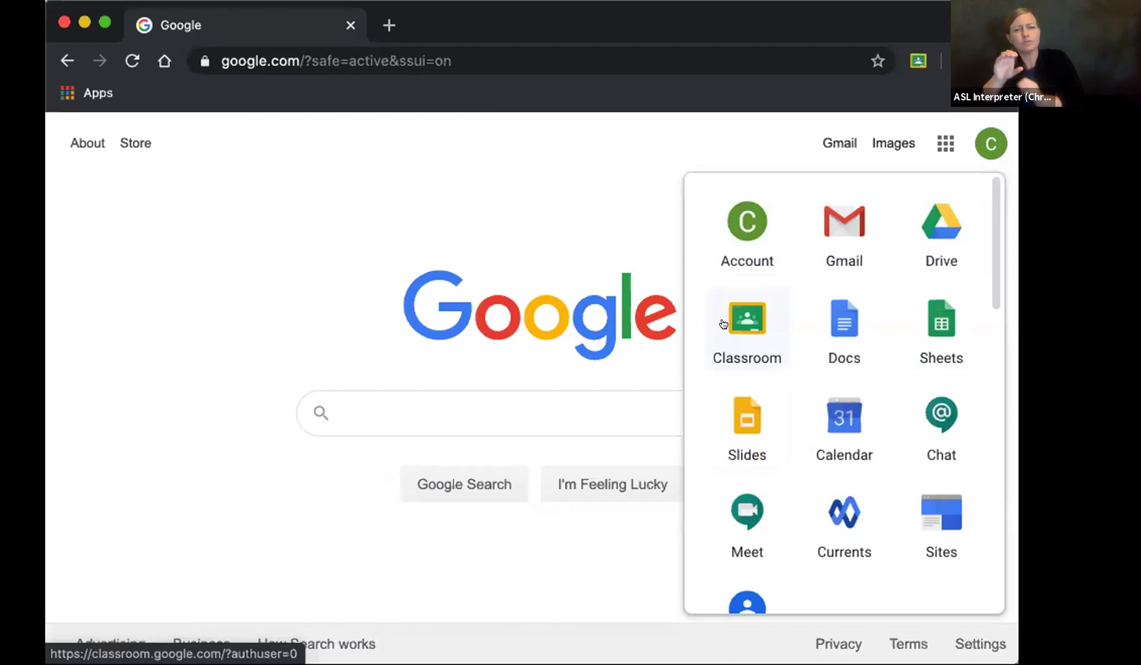
pyautogui.click(736, 308)
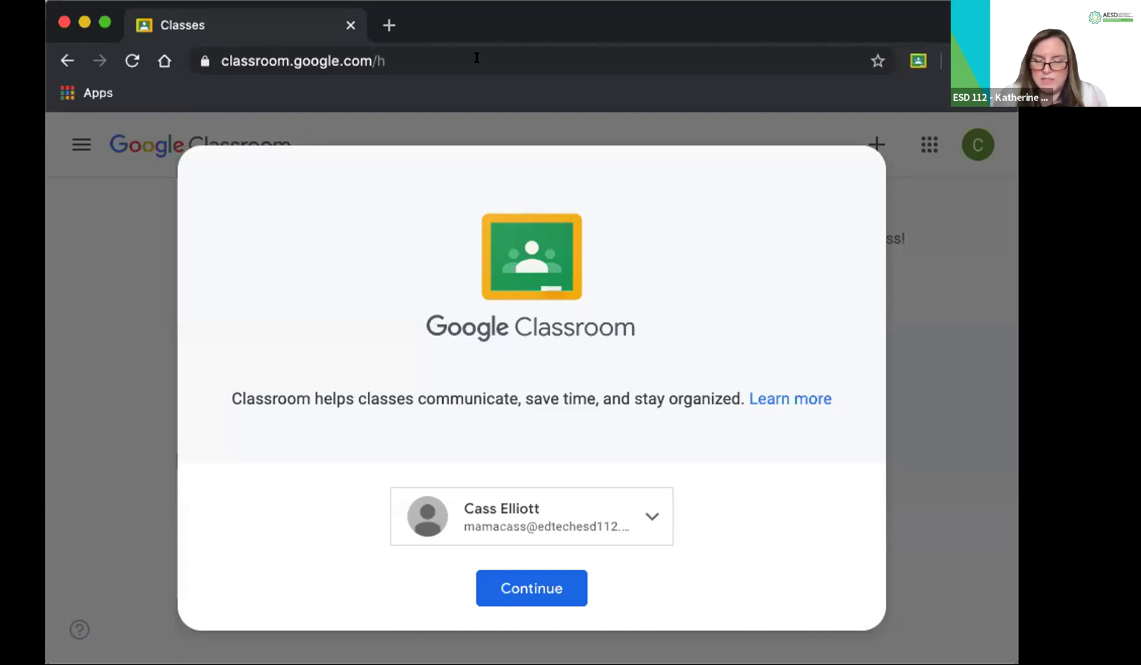
pyautogui.click(646, 514)
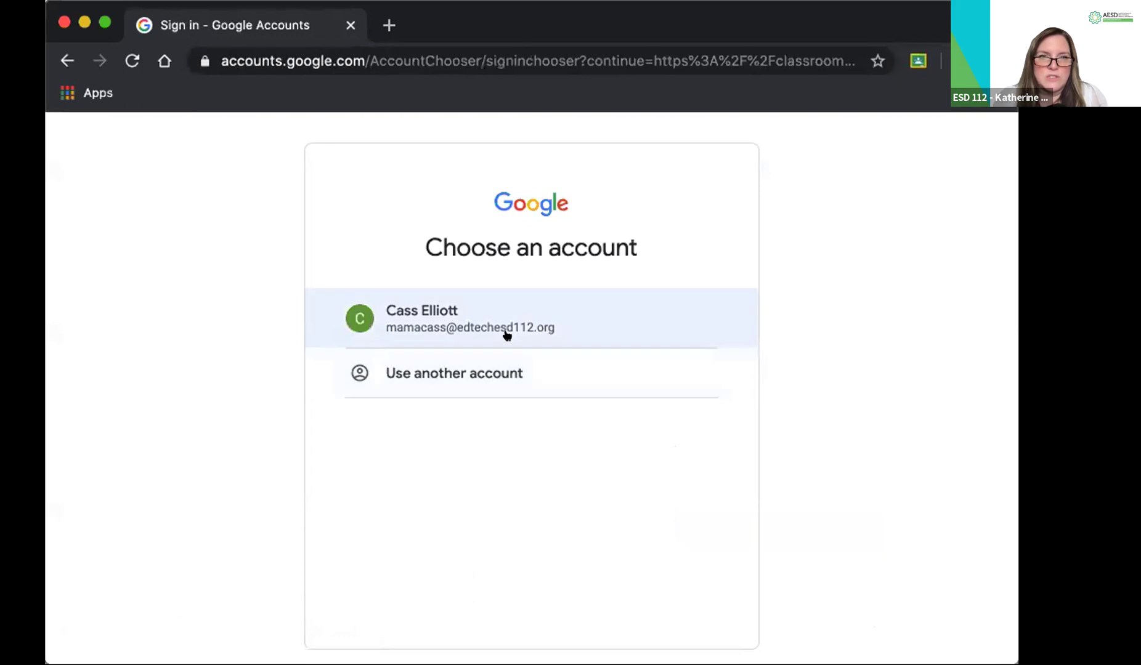
pyautogui.click(503, 327)
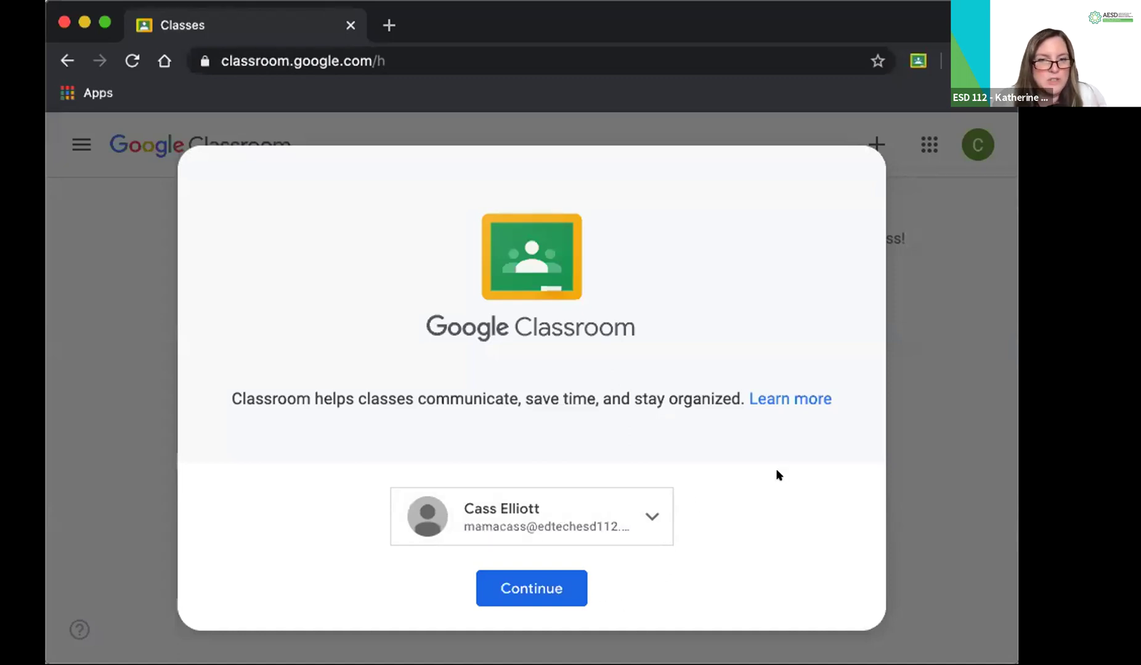
pyautogui.click(508, 592)
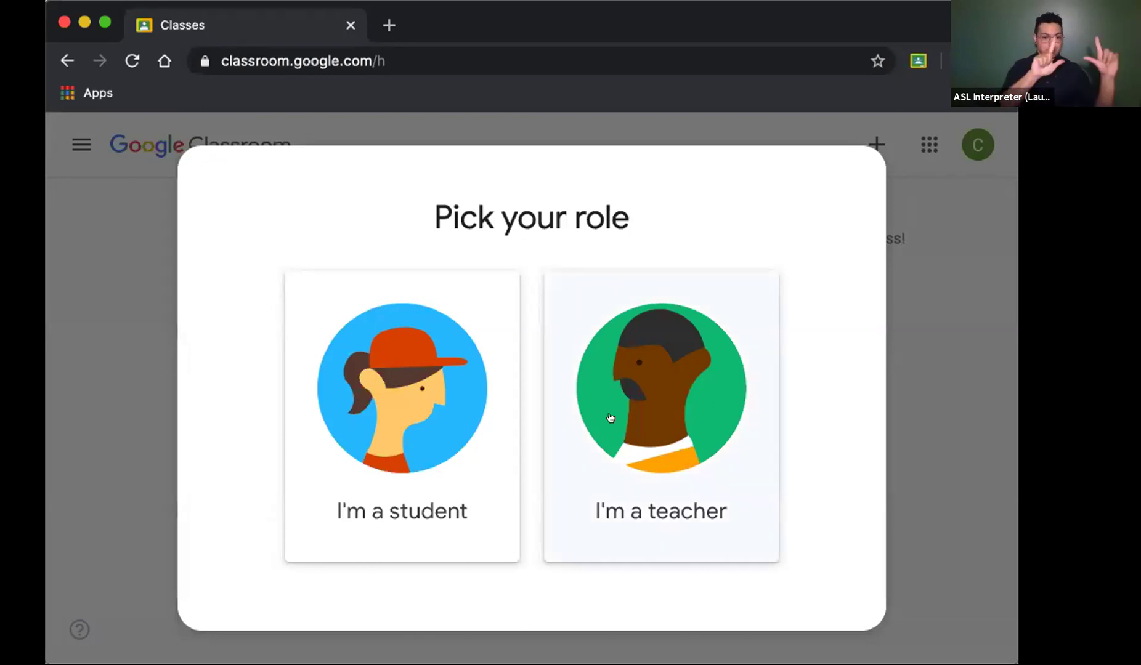
pyautogui.click(643, 419)
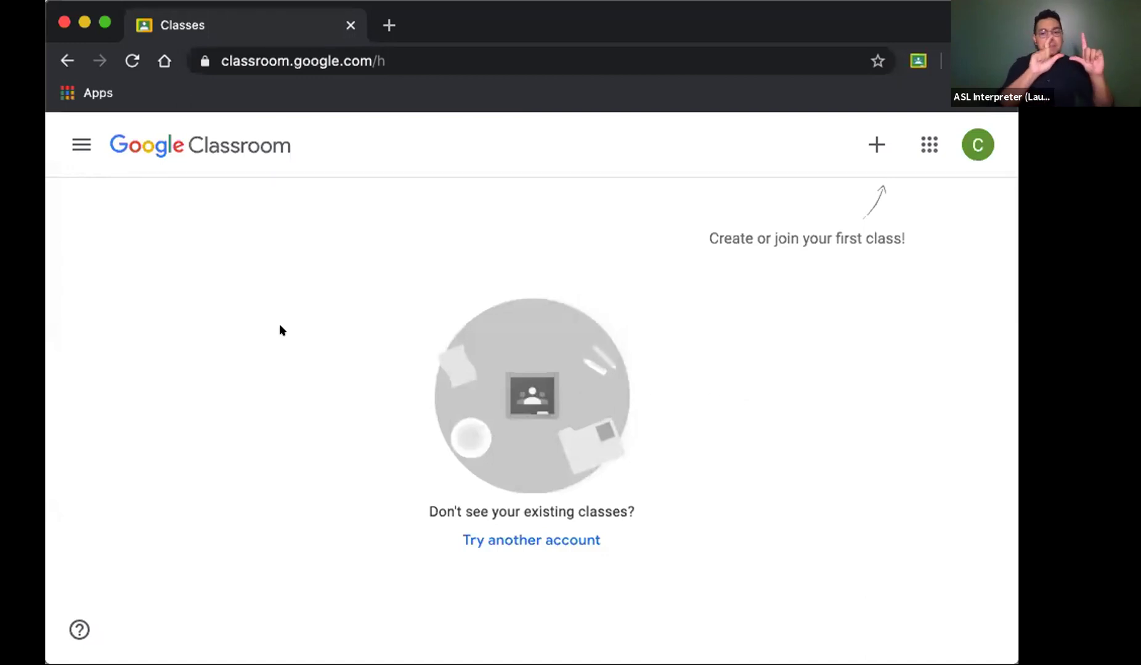
# Review the Profile and Notifications options in the Classroom settings, and return to the classes page.
pyautogui.click(75, 144)
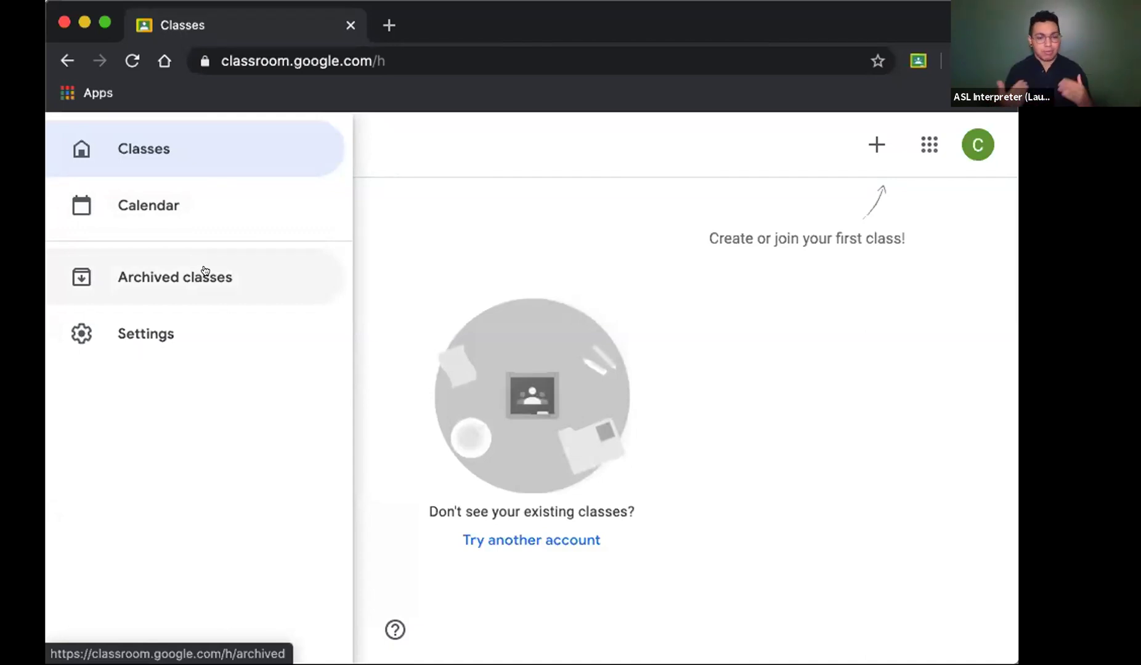
pyautogui.click(202, 336)
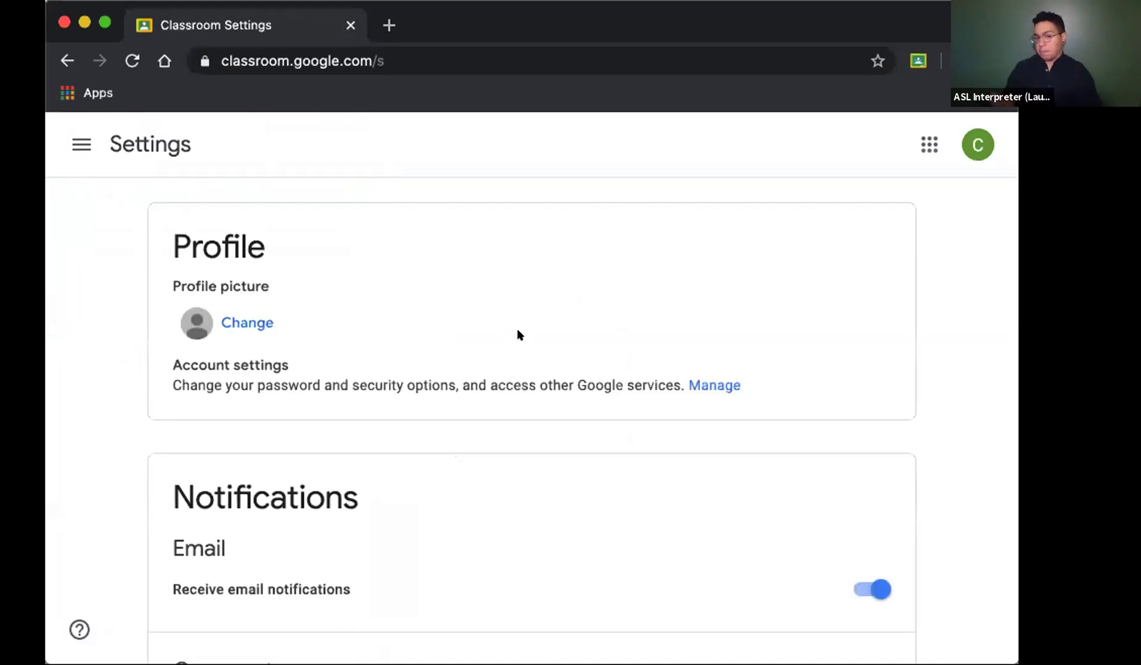
pyautogui.scroll(-3, 518, 333)
pyautogui.scroll(-1, 517, 335)
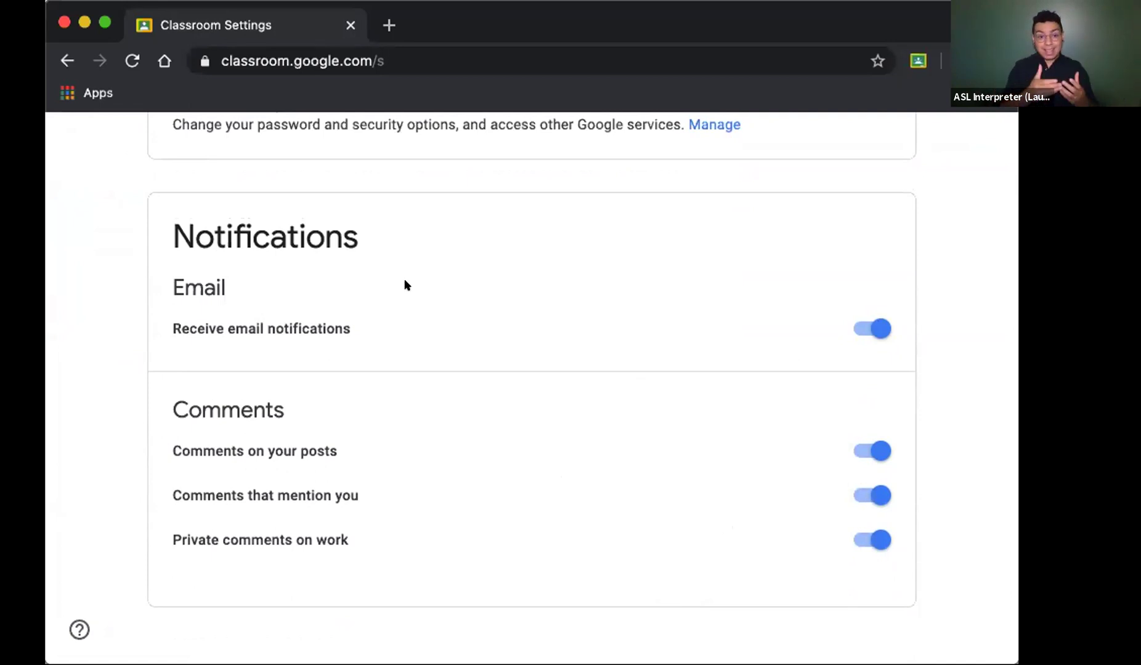
pyautogui.scroll(4, 567, 220)
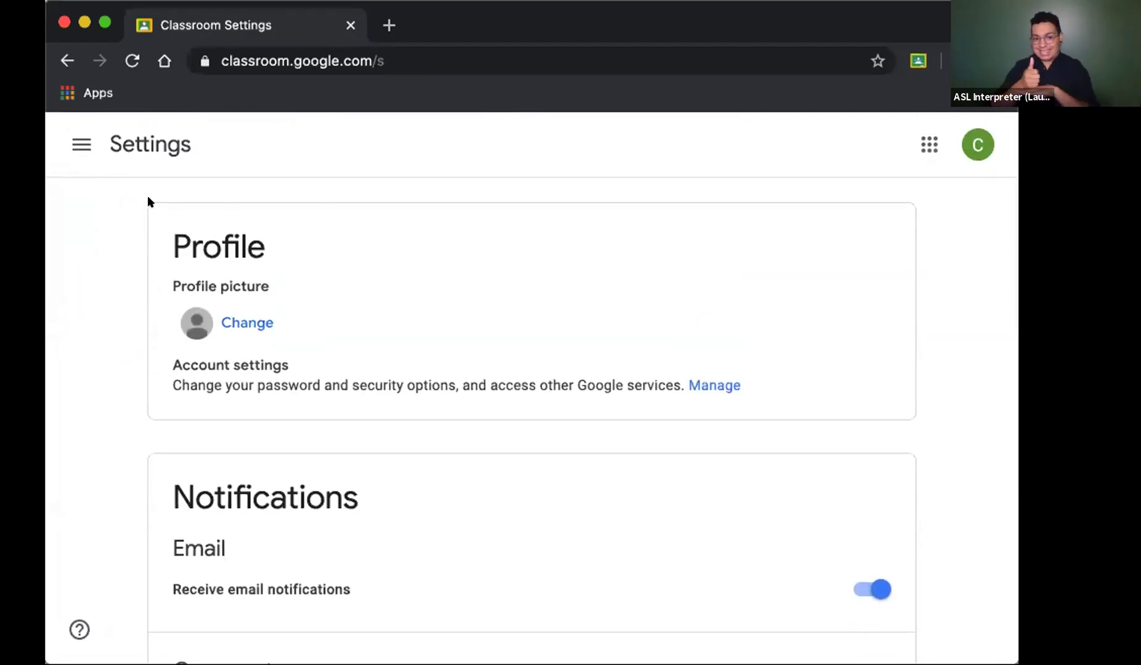
pyautogui.click(71, 144)
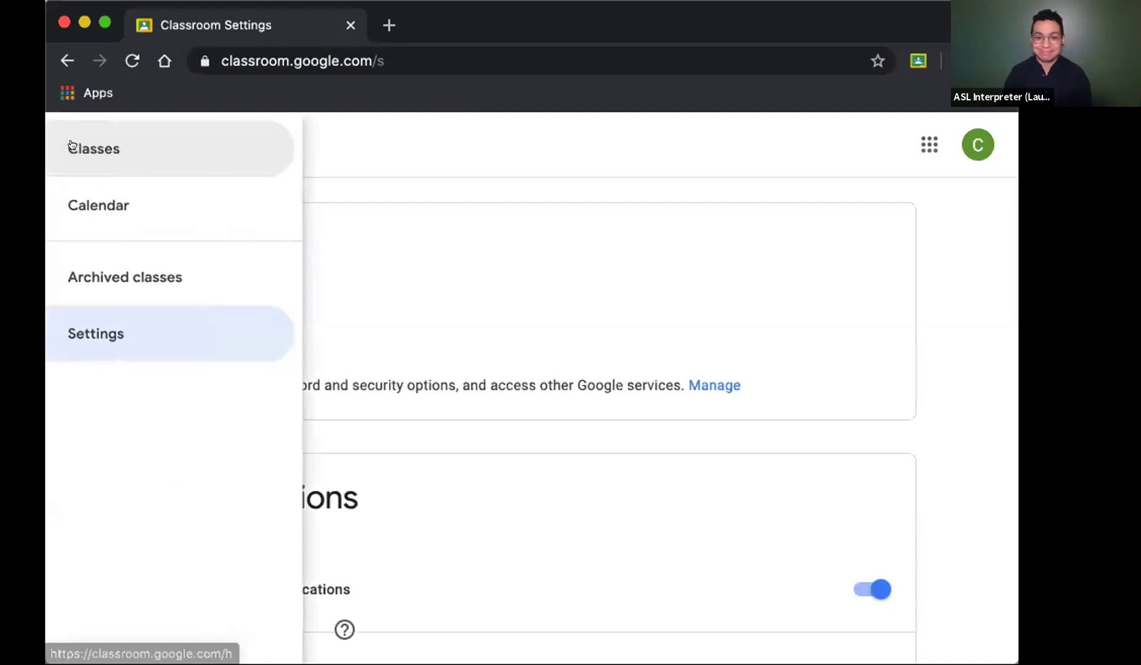
pyautogui.click(83, 146)
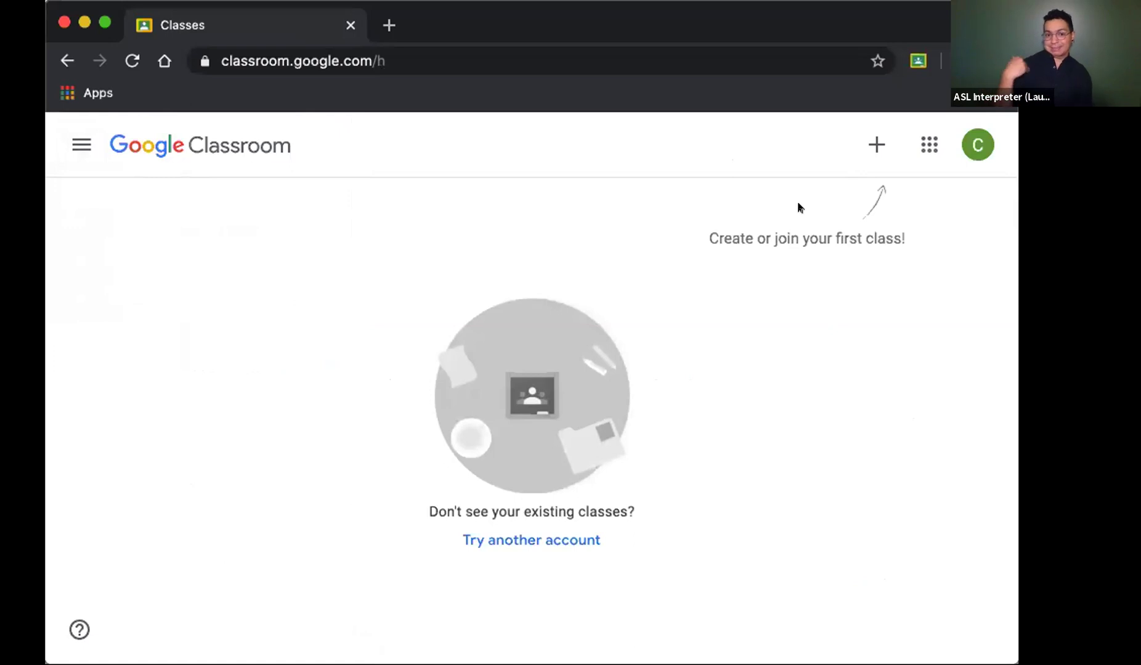
# Create a class named "Welcome!", enlarge the browser window and dismiss the tip about inviting students.
pyautogui.click(867, 145)
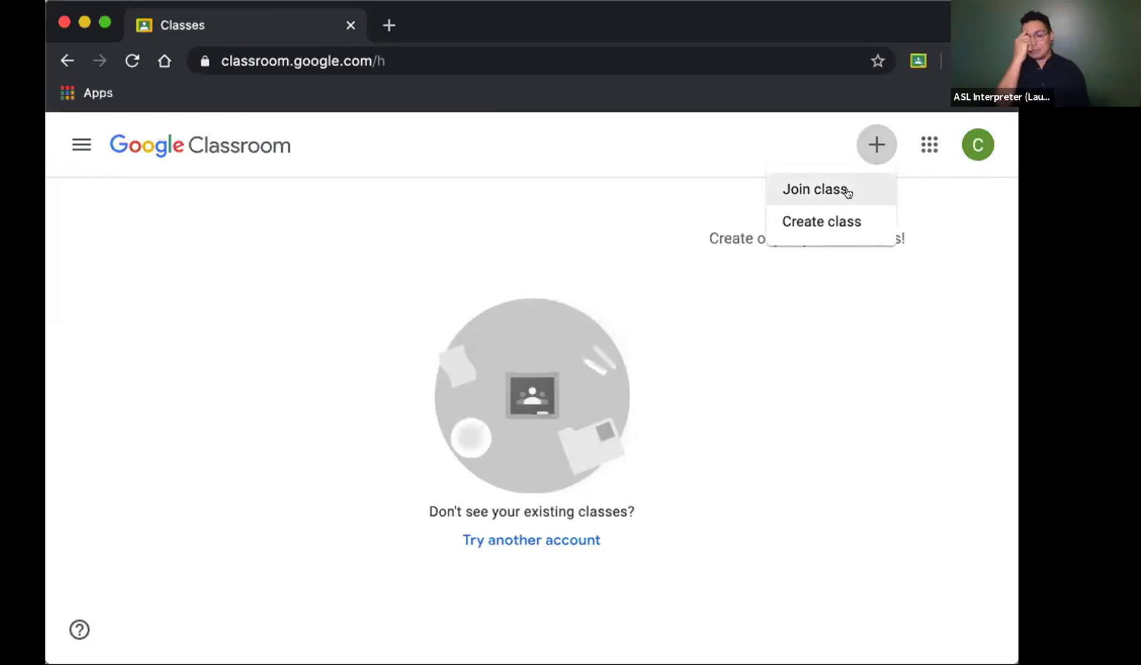
pyautogui.click(797, 223)
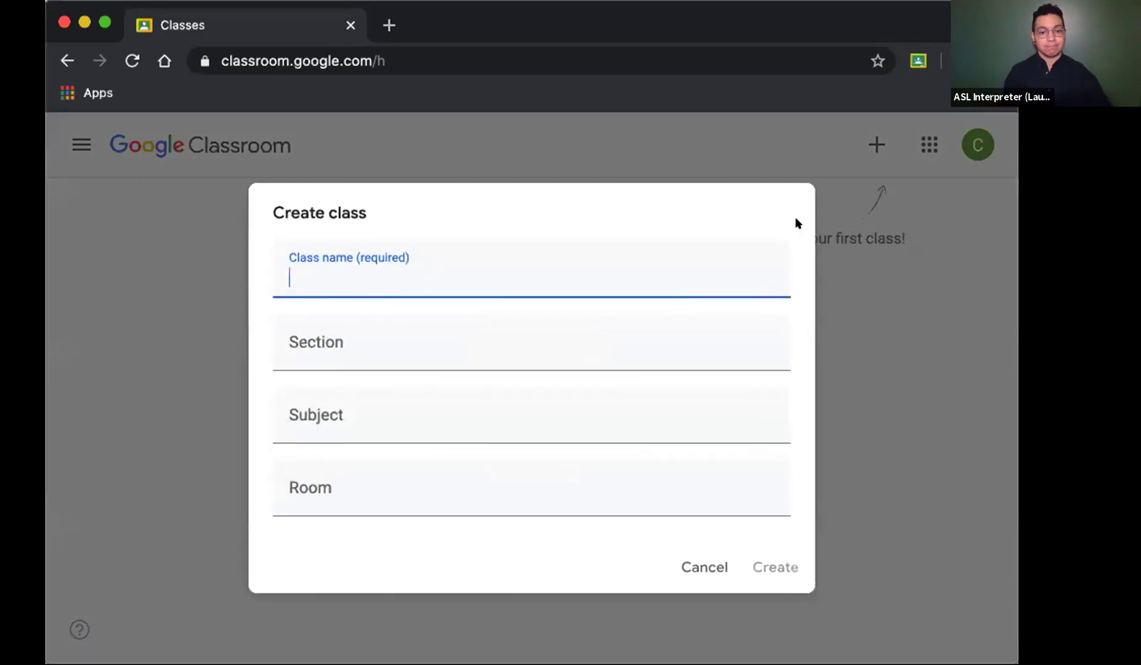
pyautogui.write('Welcom')
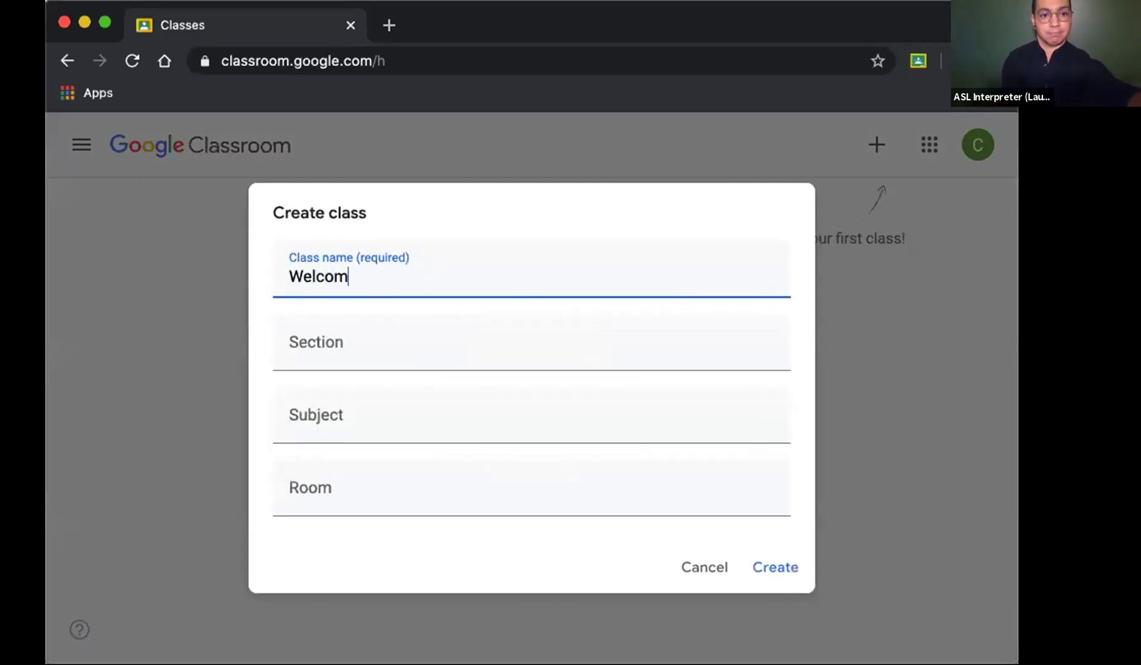
pyautogui.write('e!')
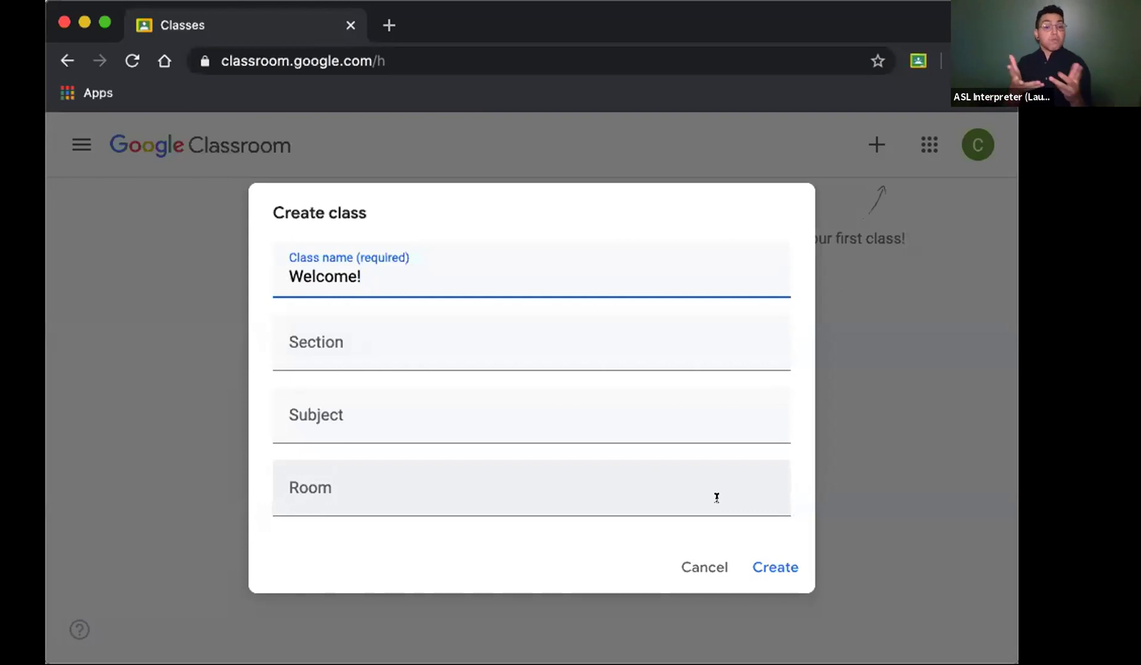
pyautogui.click(765, 563)
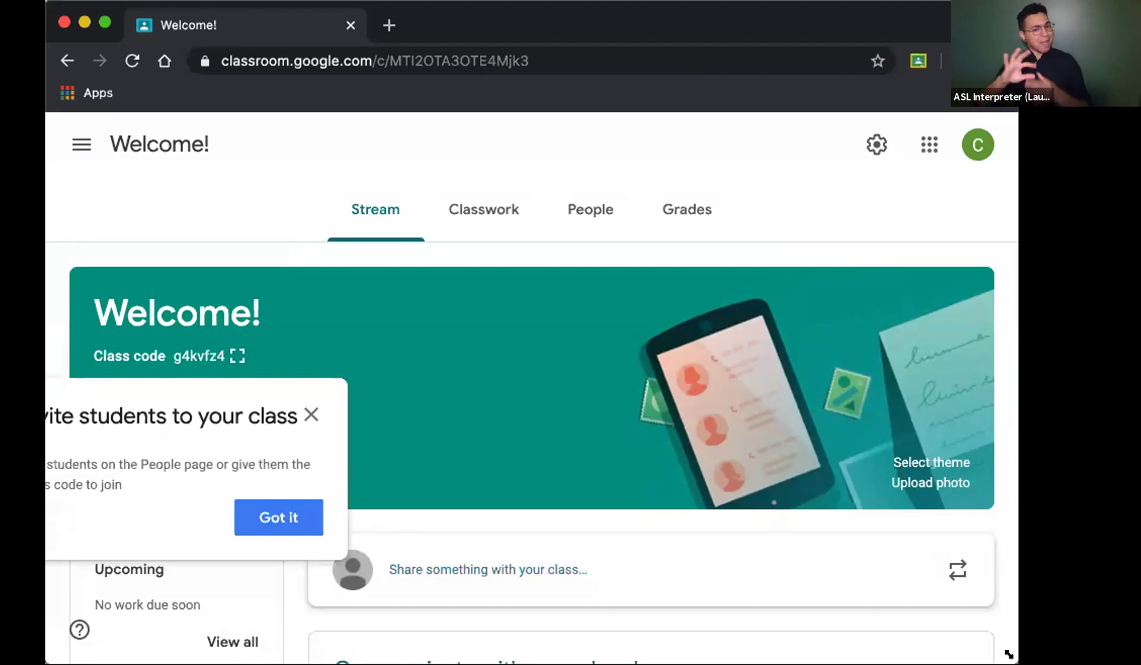
pyautogui.moveTo(1008, 655); pyautogui.dragTo(1041, 664)
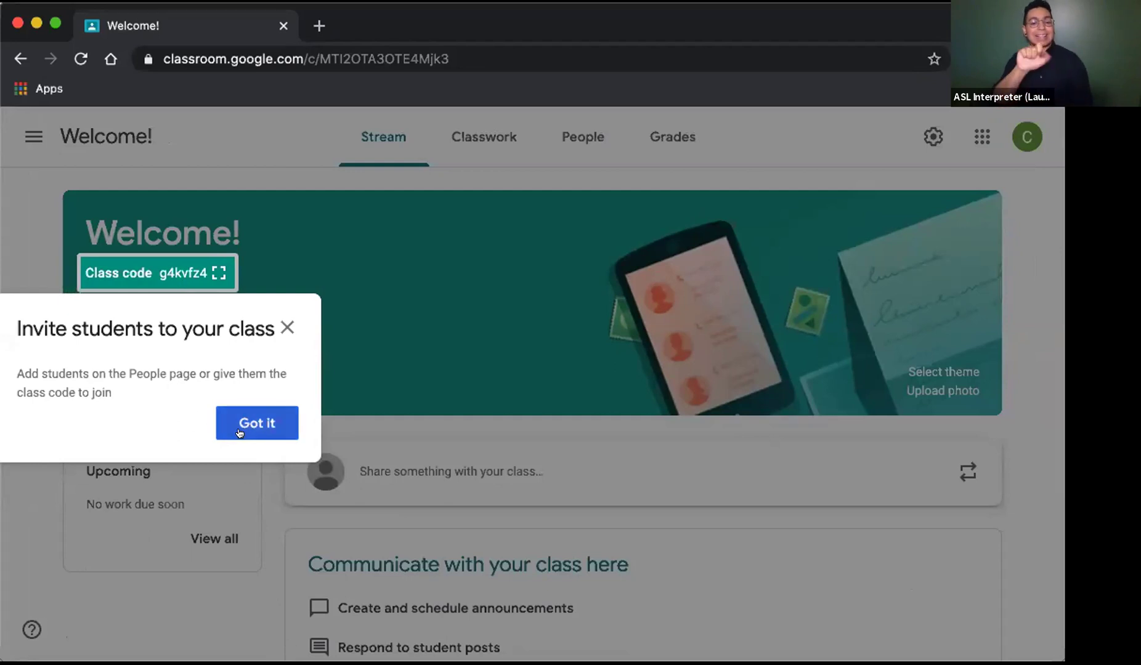
pyautogui.click(257, 420)
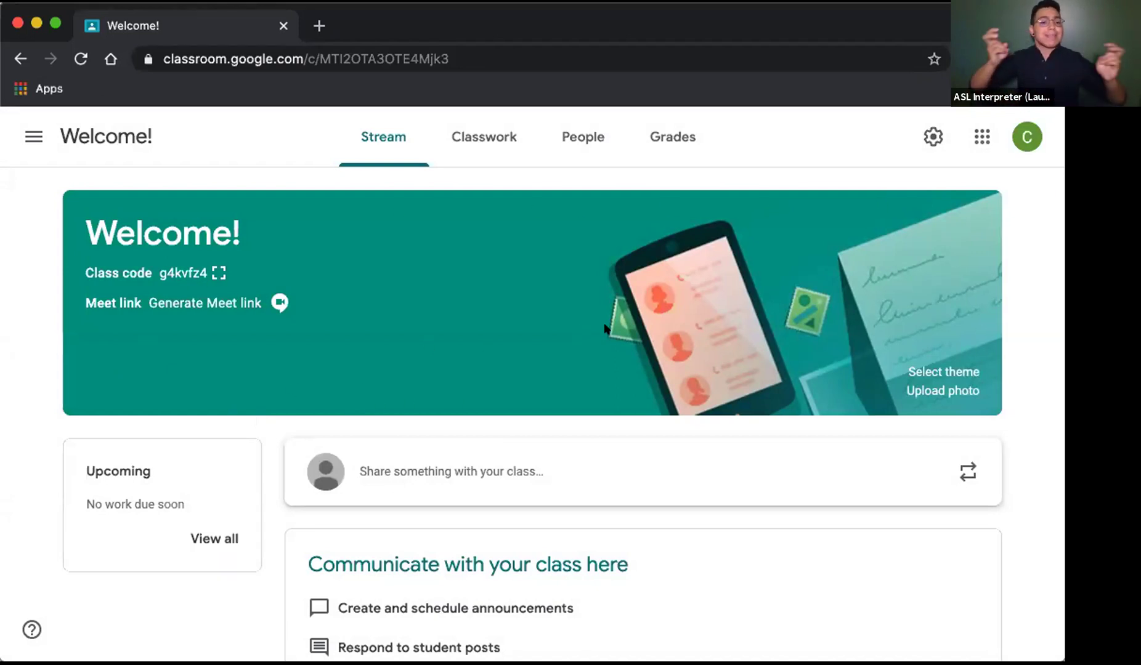
# Change the class theme to the purple chemistry glassware image from the Math & Science gallery.
pyautogui.click(947, 366)
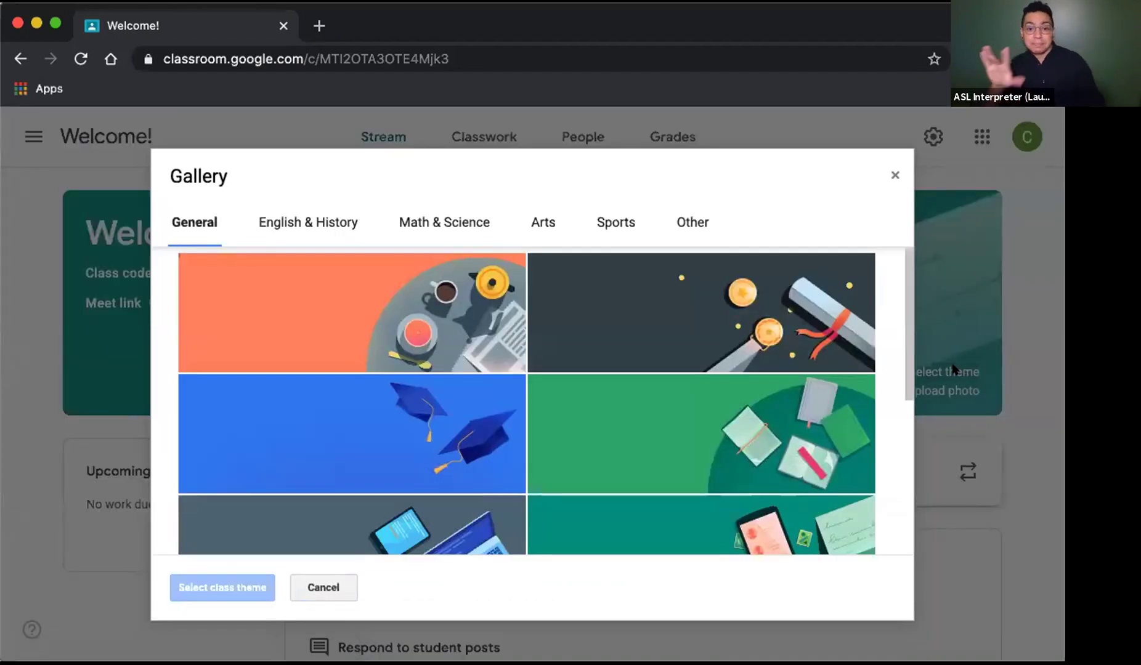
pyautogui.scroll(-5, 611, 484)
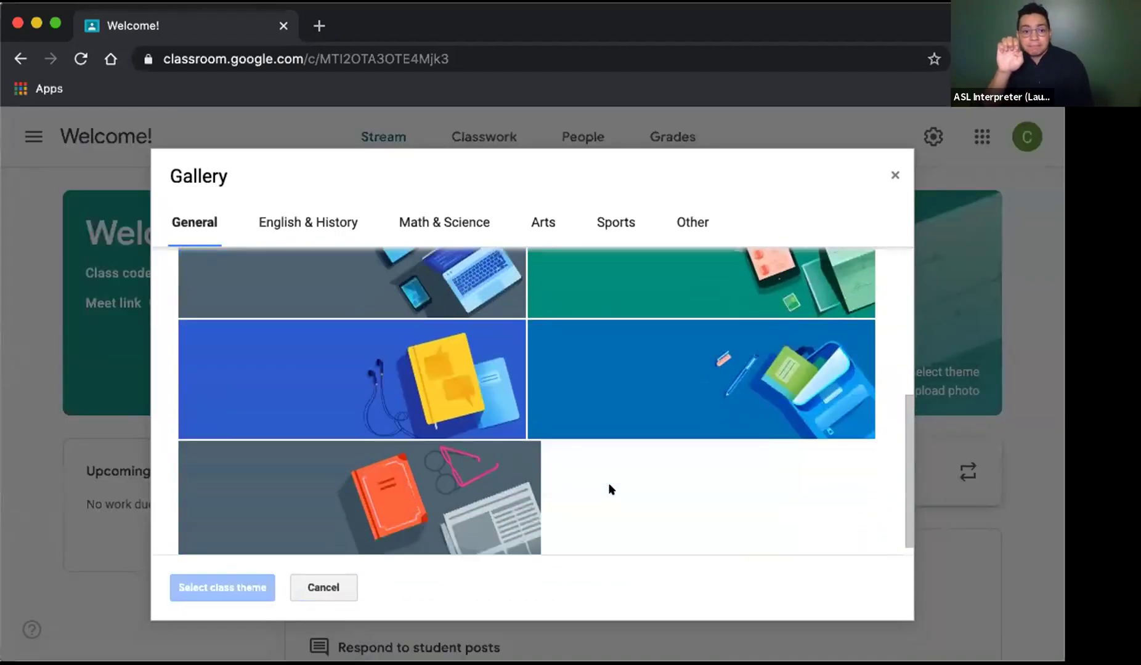
pyautogui.click(466, 225)
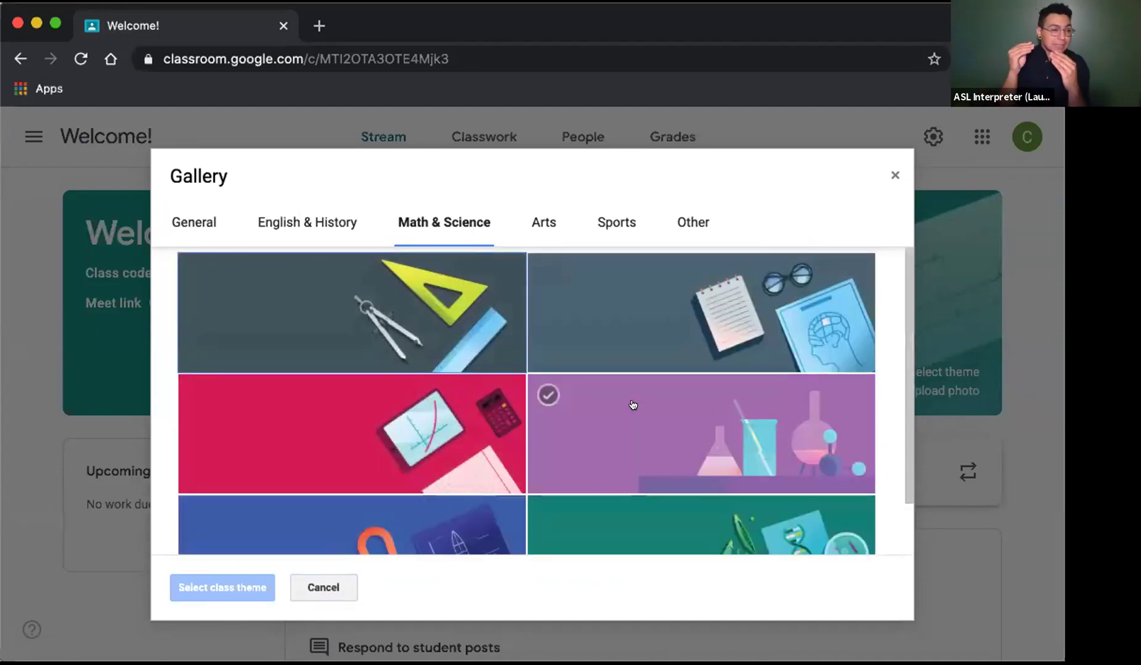
pyautogui.click(633, 405)
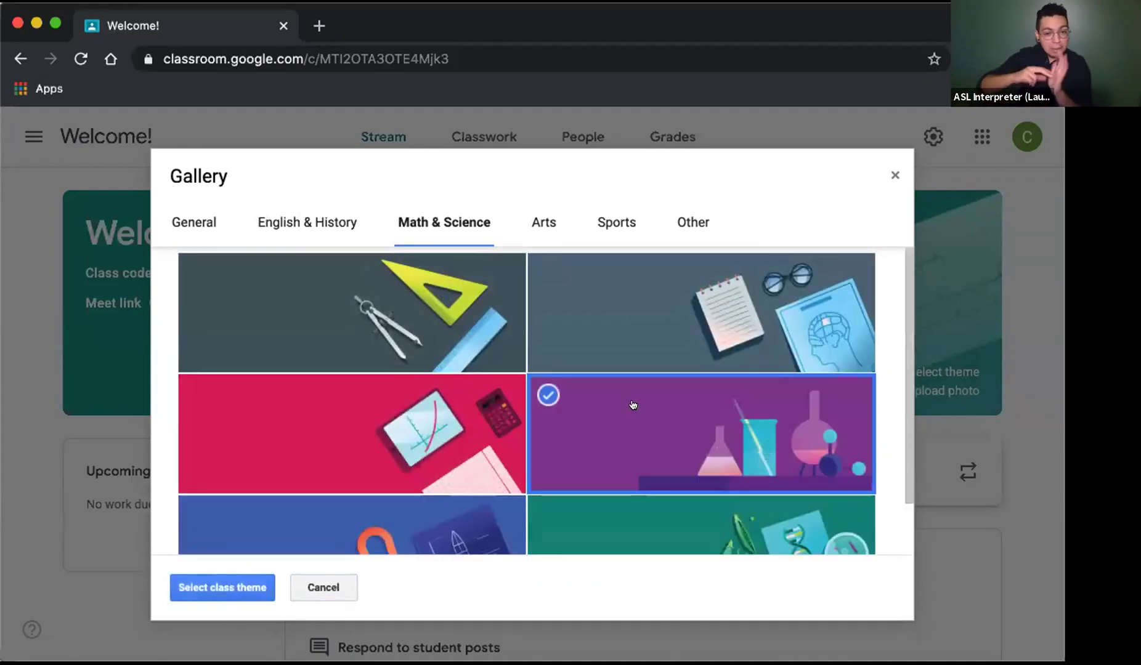
pyautogui.click(235, 582)
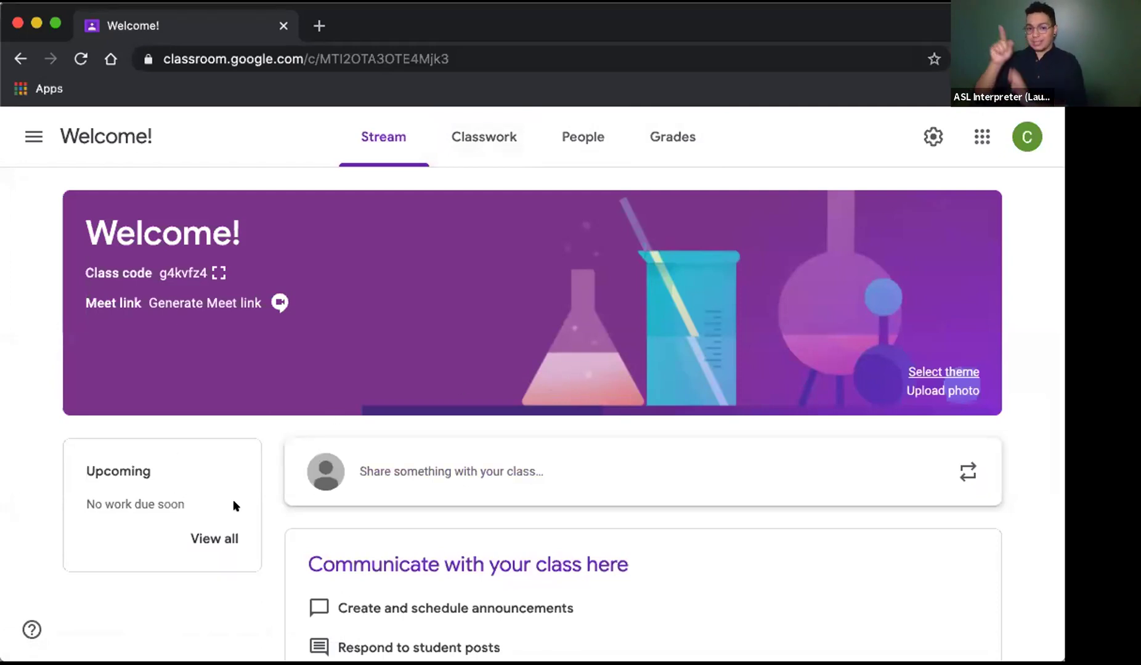
# Find the invite codes in the class's General settings and display the class code full screen.
pyautogui.scroll(-1, 548, 493)
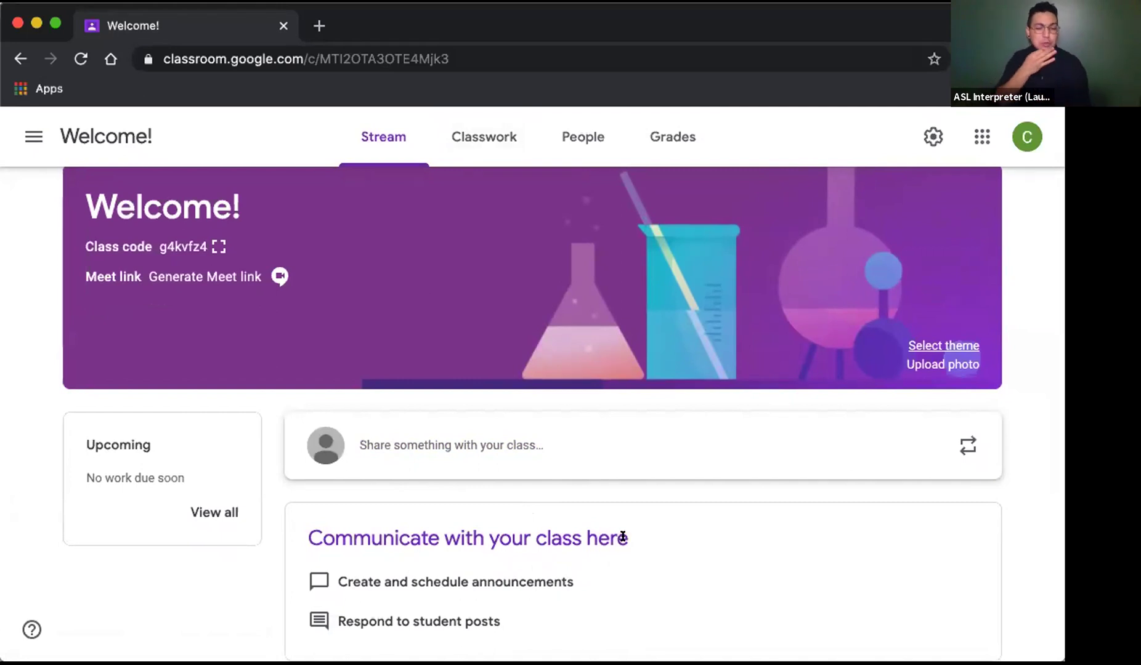
pyautogui.click(932, 136)
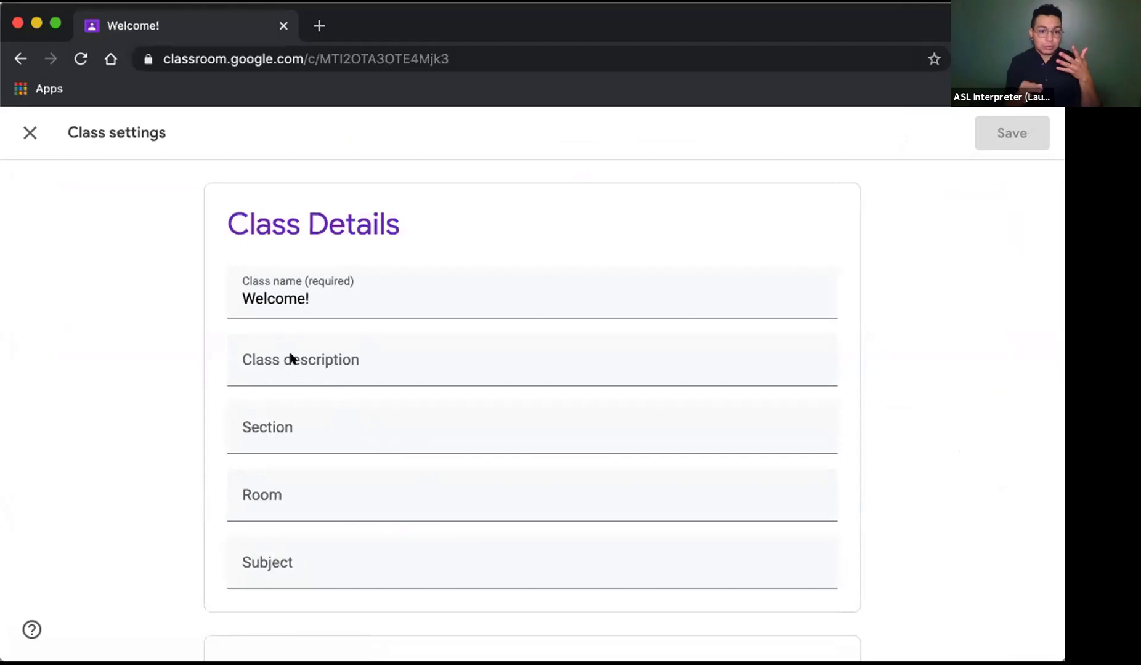
pyautogui.scroll(-2, 309, 417)
pyautogui.scroll(-10, 309, 418)
pyautogui.scroll(-4, 309, 418)
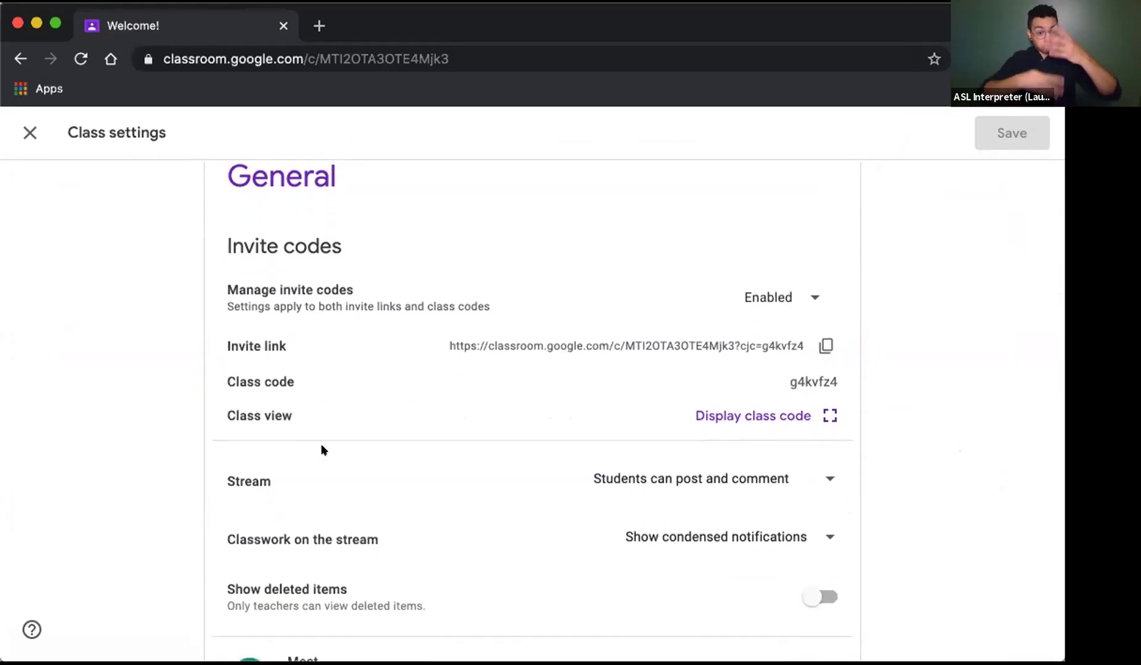
pyautogui.scroll(1, 321, 450)
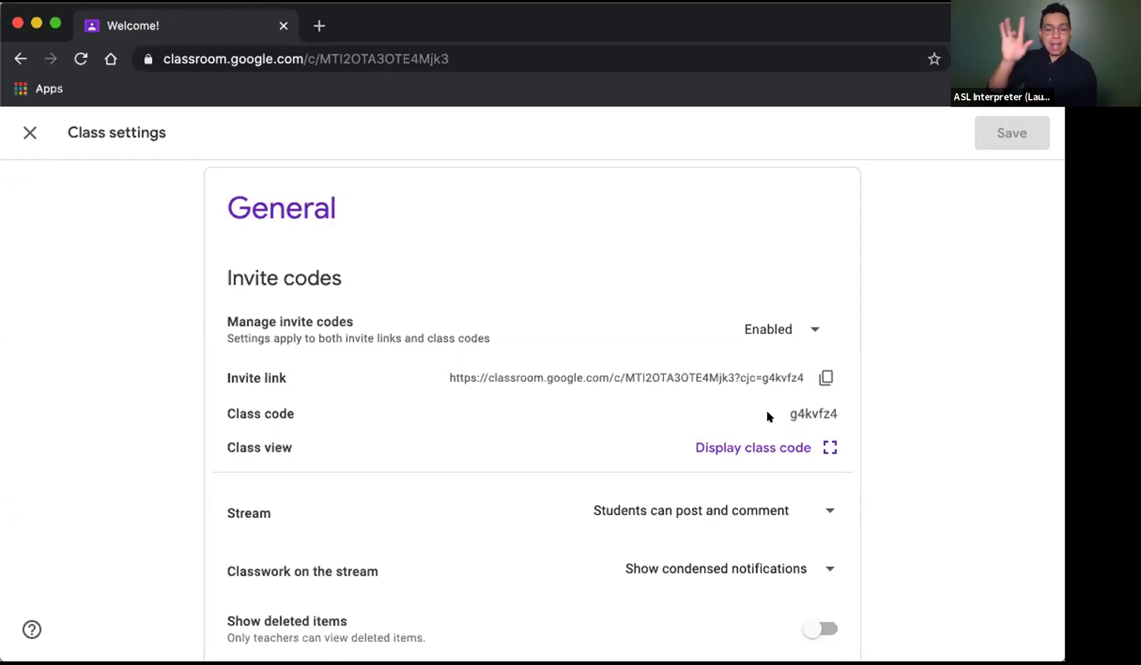
pyautogui.click(829, 448)
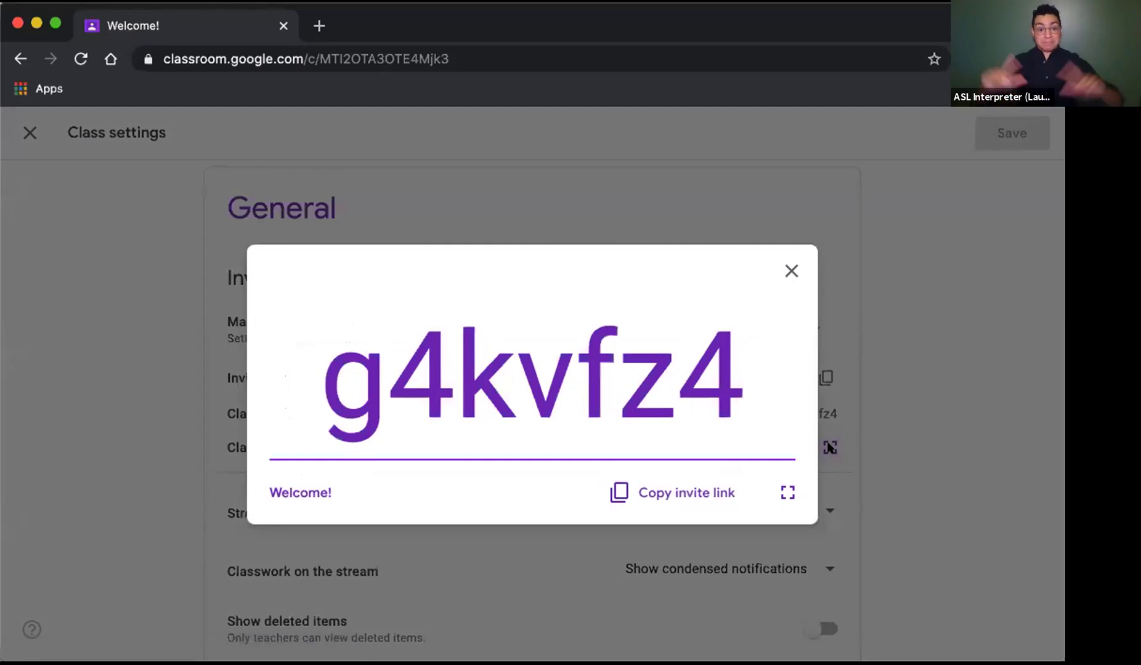
pyautogui.click(785, 492)
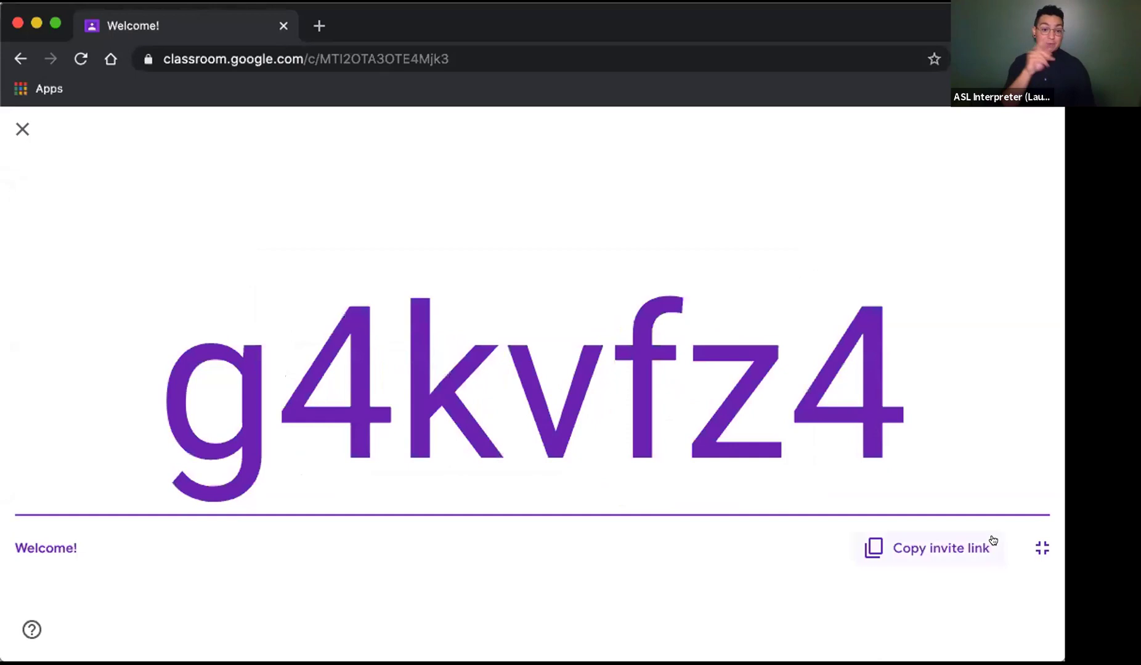
# Close the enlarged class code and review the options for managing invite codes, leaving them enabled.
pyautogui.click(1039, 547)
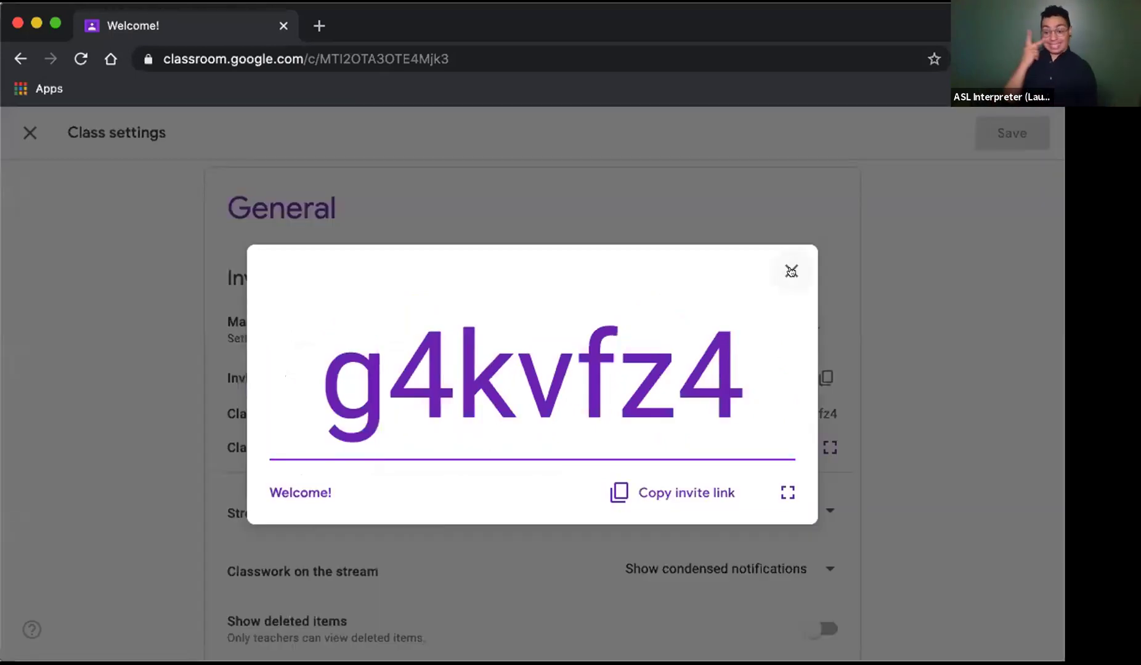
pyautogui.click(791, 271)
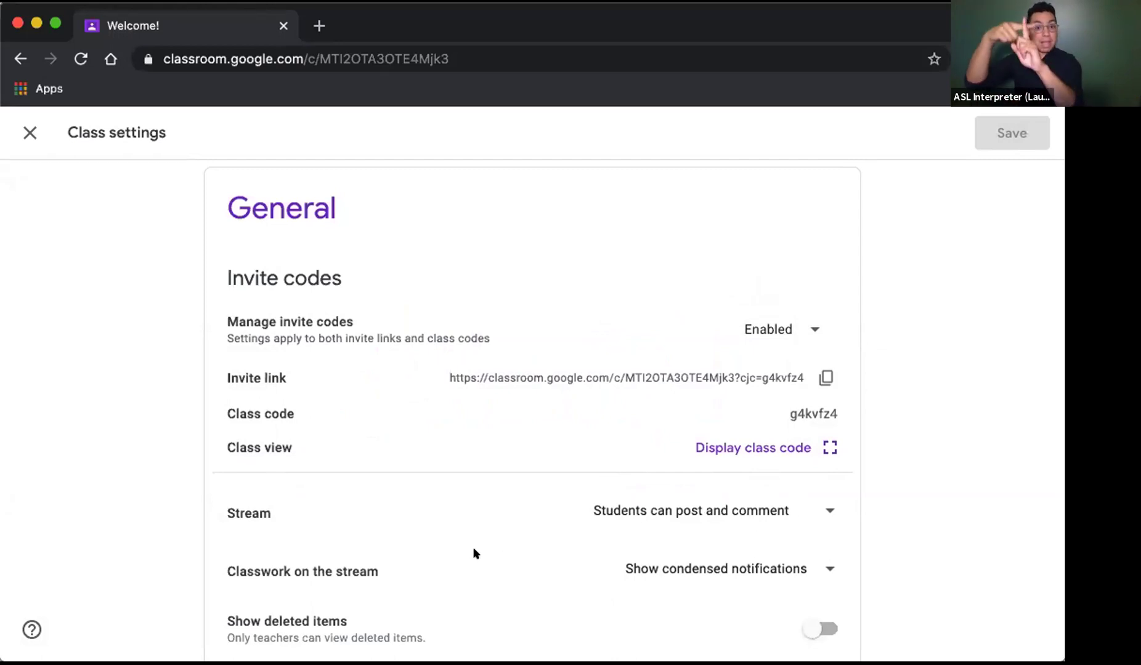
pyautogui.scroll(-2, 473, 553)
pyautogui.scroll(1, 474, 552)
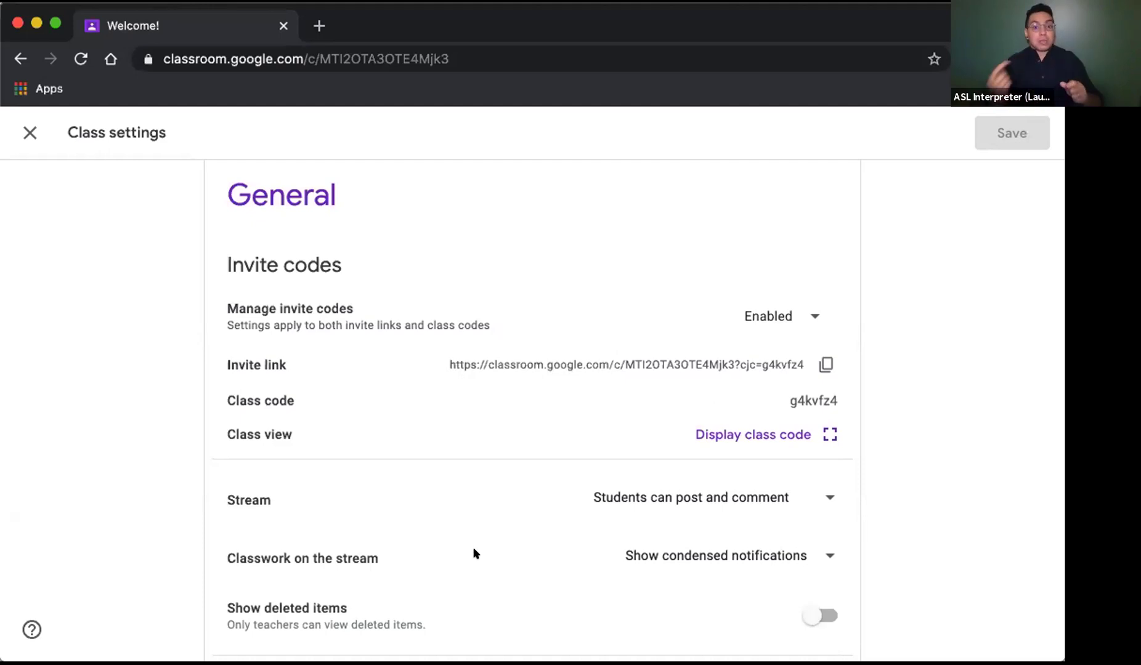
pyautogui.scroll(-1, 475, 553)
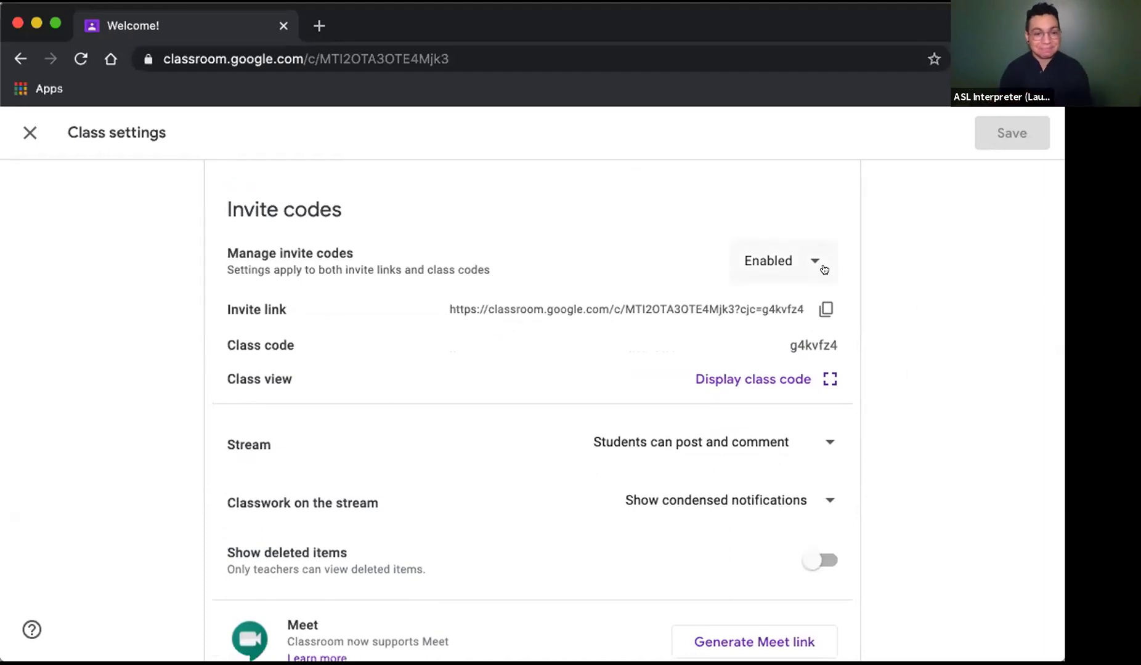
pyautogui.click(805, 257)
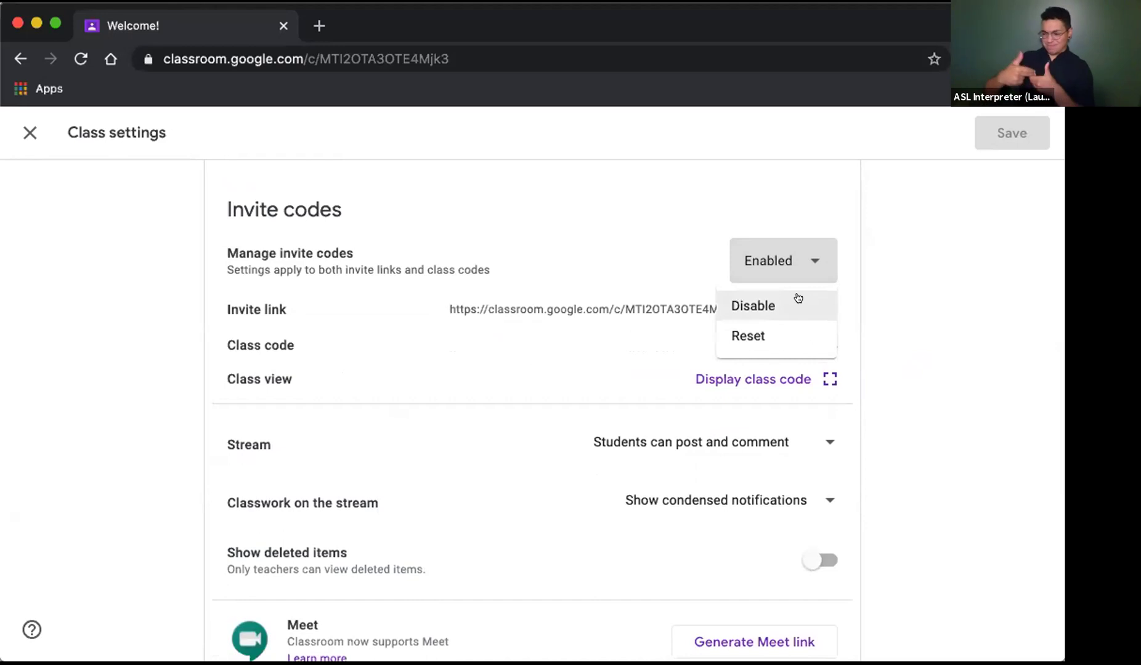
pyautogui.click(578, 220)
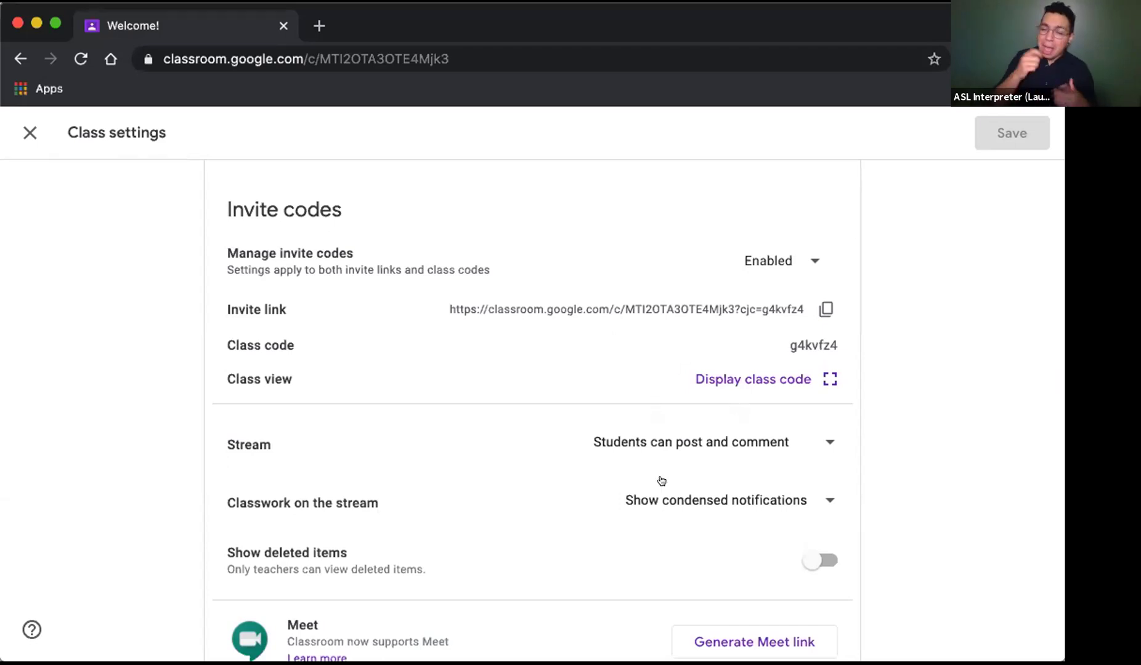
# Review the Stream posting and commenting options in the General settings, and return to the class stream.
pyautogui.scroll(-5, 662, 483)
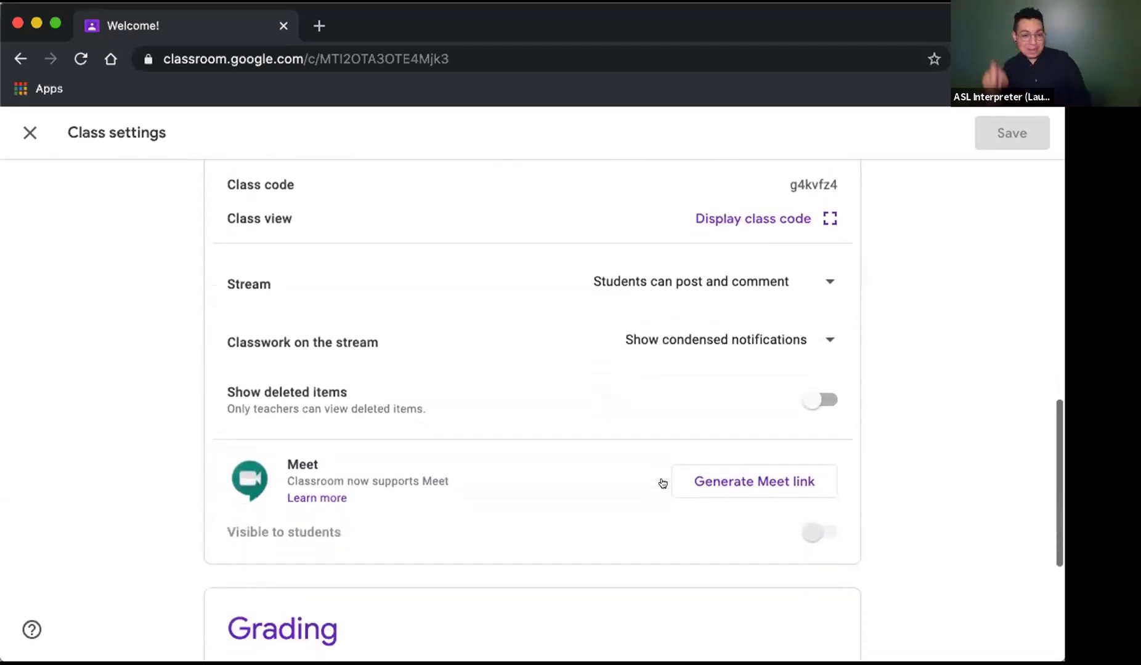
pyautogui.scroll(-2, 662, 483)
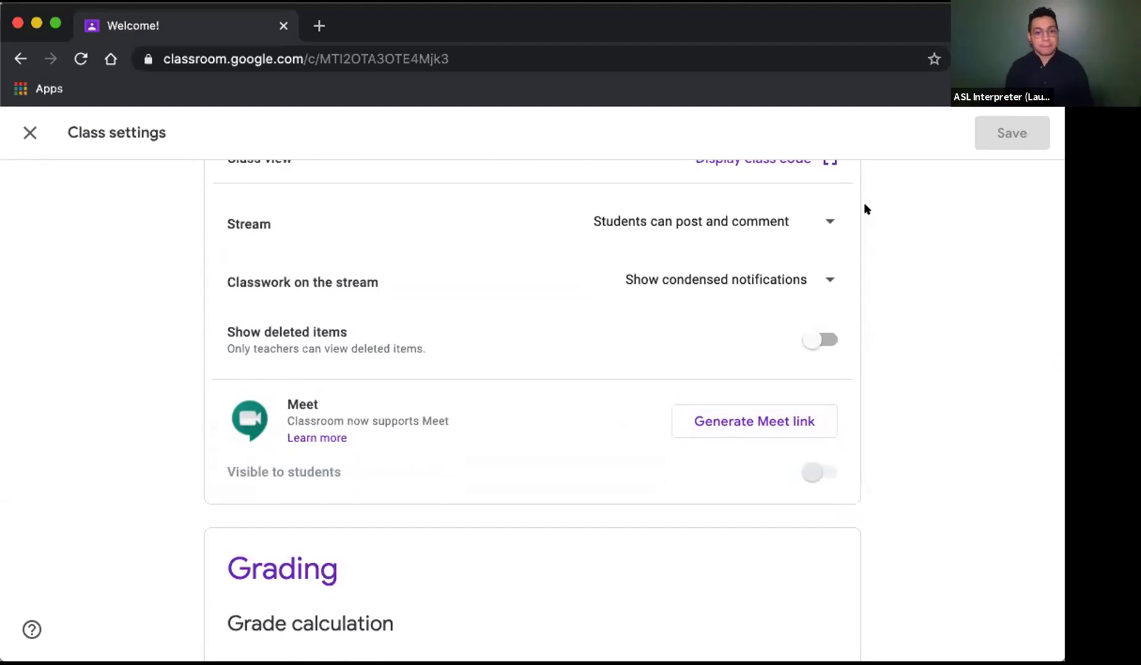
pyautogui.click(825, 216)
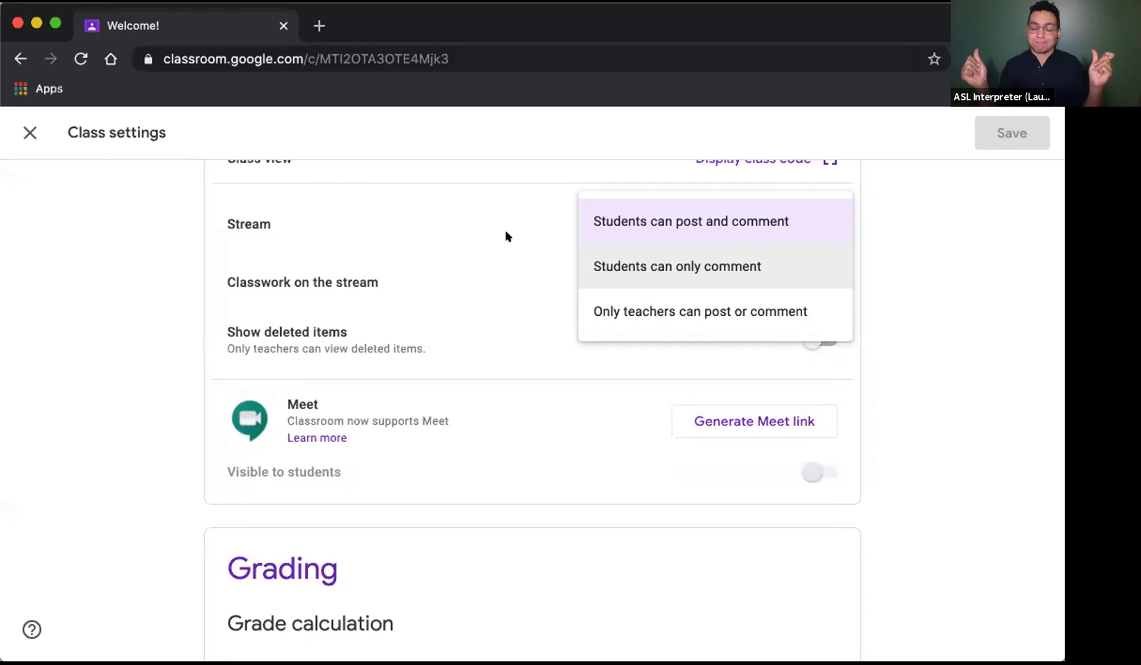
pyautogui.click(30, 132)
pyautogui.click(30, 133)
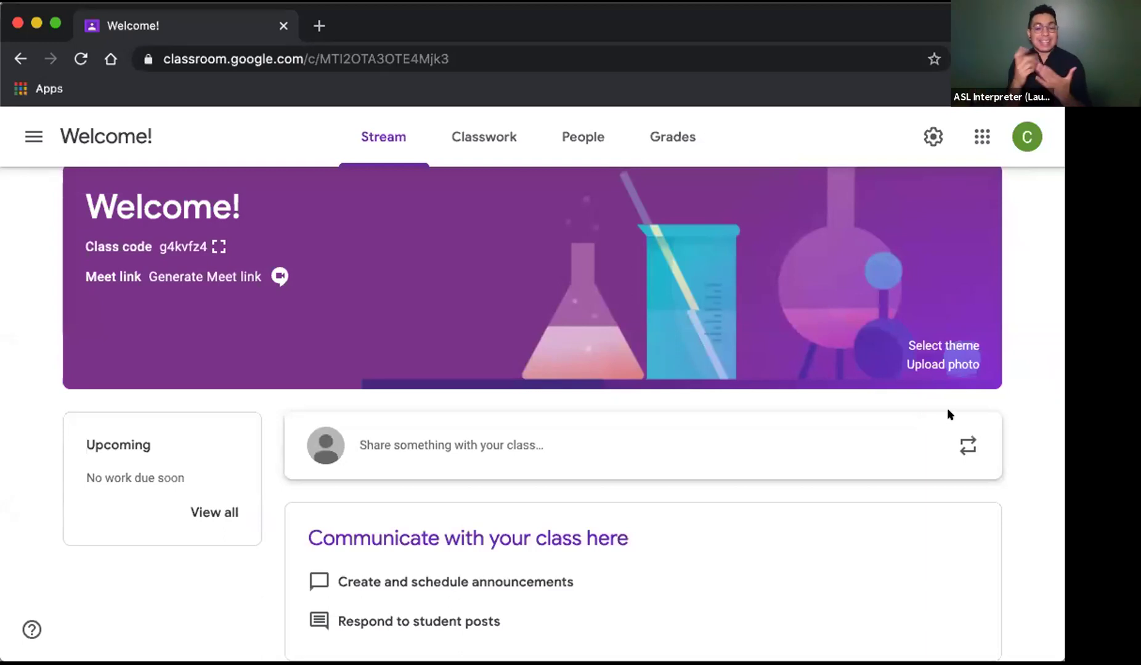
# In the class settings, set Stream to "Only teachers can post or comment" and review the Classwork on the stream options.
pyautogui.click(933, 137)
pyautogui.scroll(-3, 564, 528)
pyautogui.scroll(-8, 564, 528)
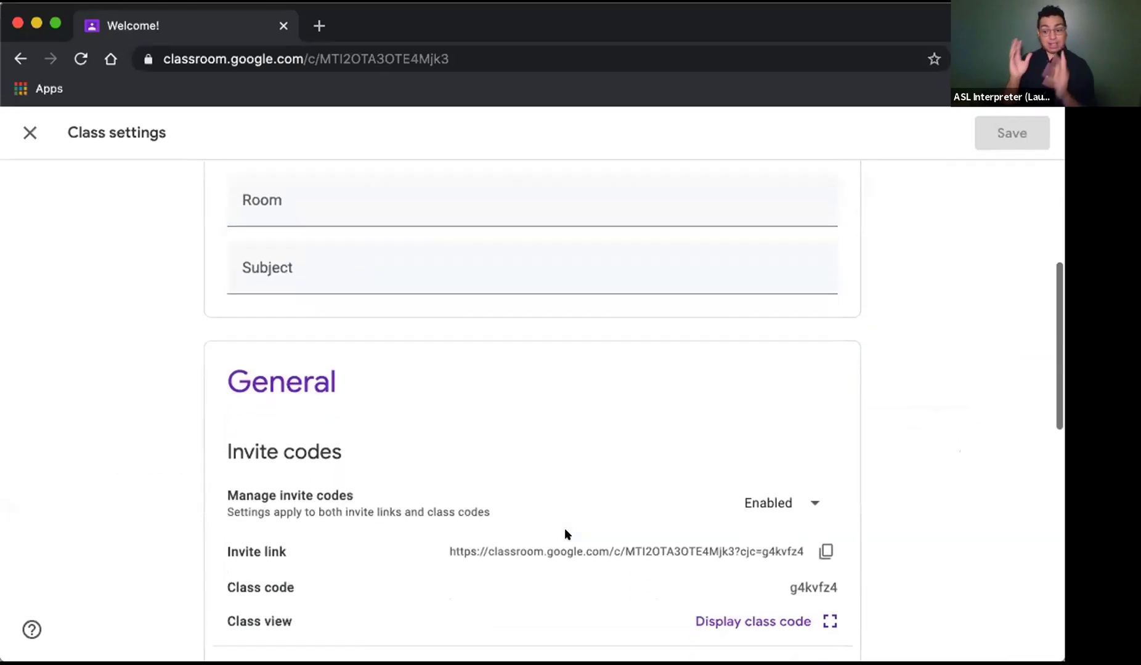
pyautogui.scroll(1, 564, 534)
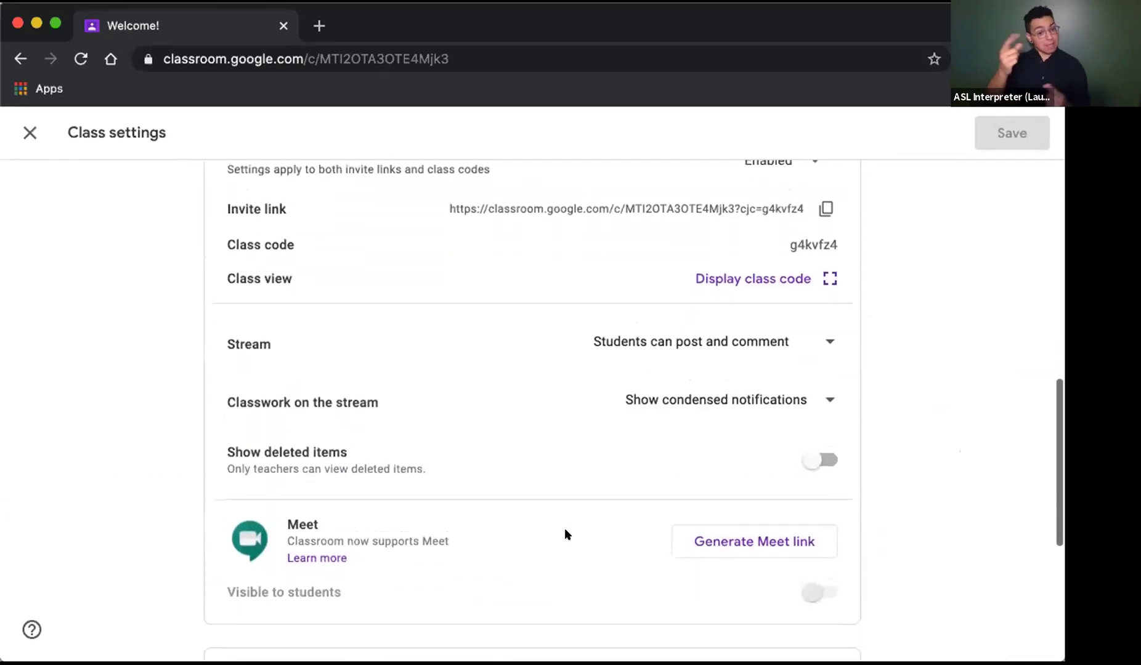
pyautogui.click(823, 346)
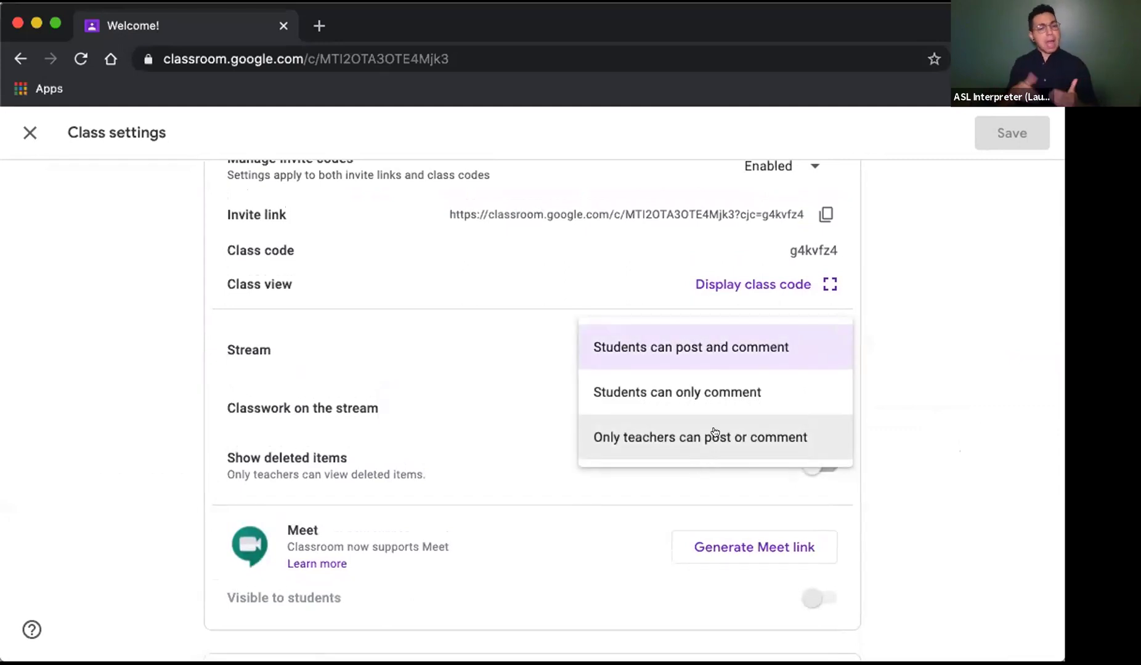
pyautogui.click(715, 435)
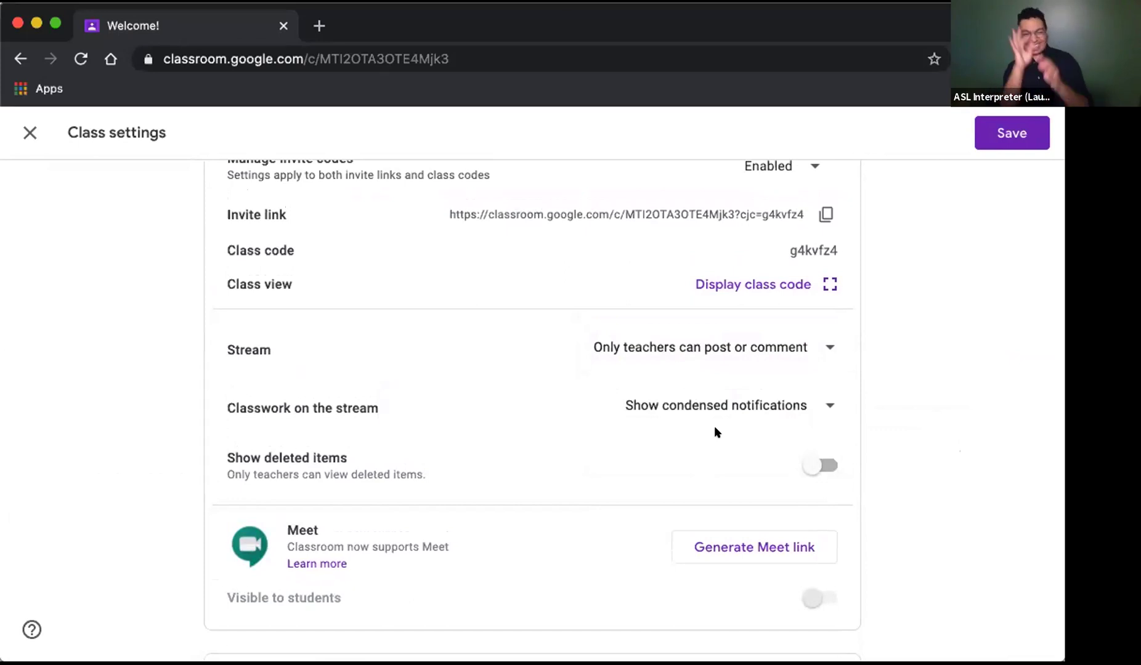
pyautogui.click(808, 405)
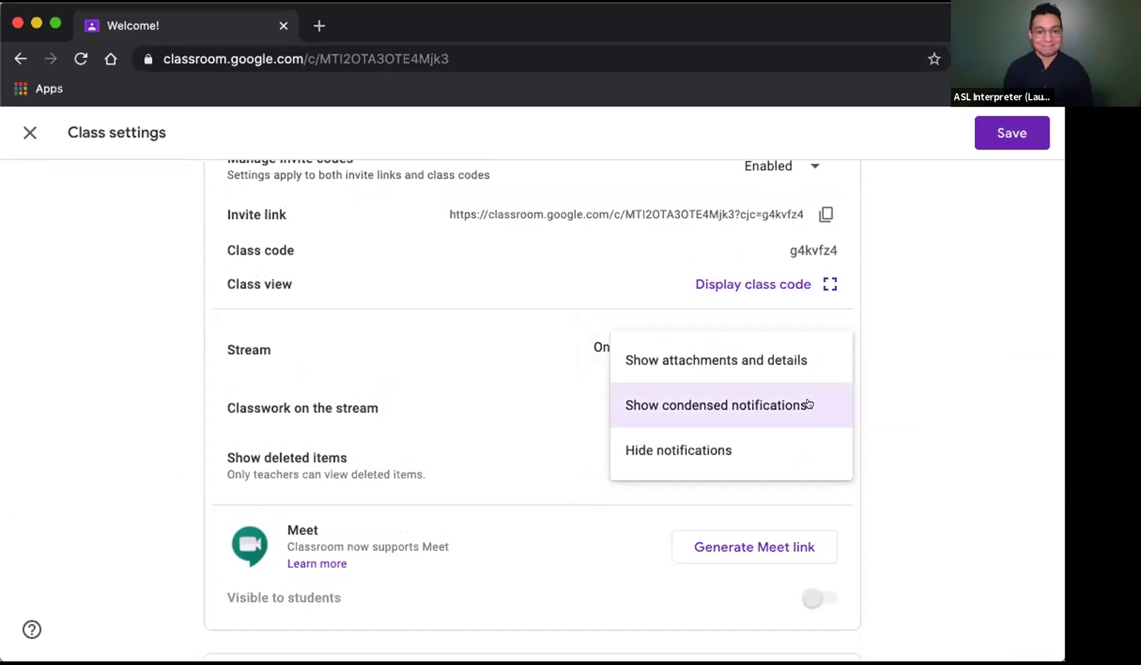
pyautogui.click(865, 388)
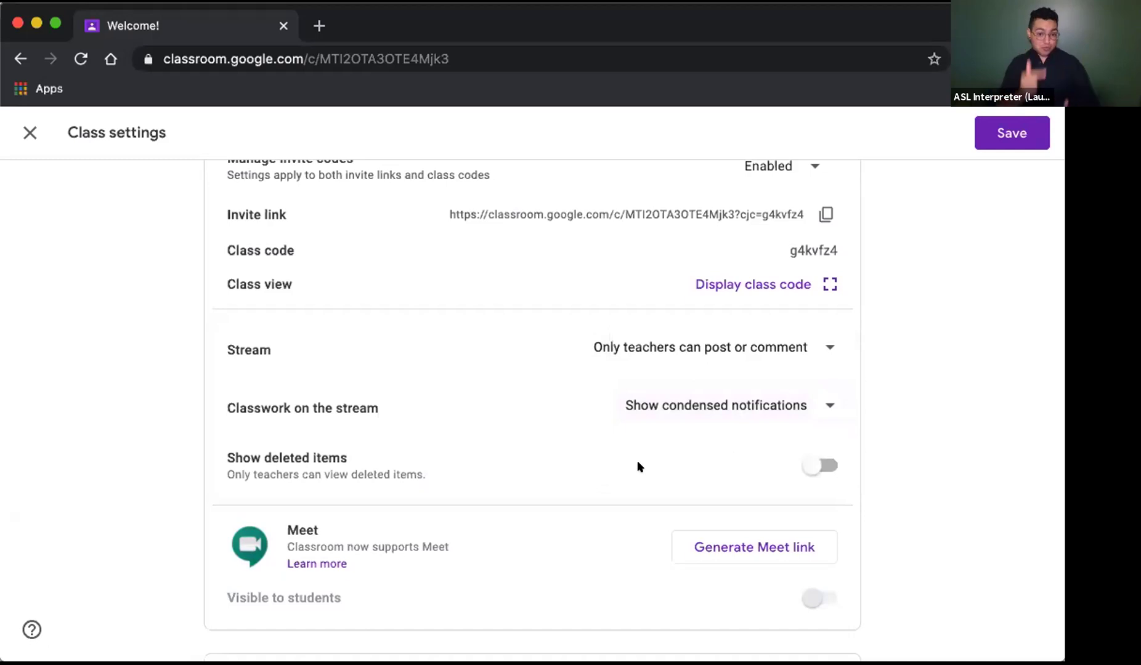
# Generate a Meet link for the class and save the class settings.
pyautogui.scroll(-5, 638, 466)
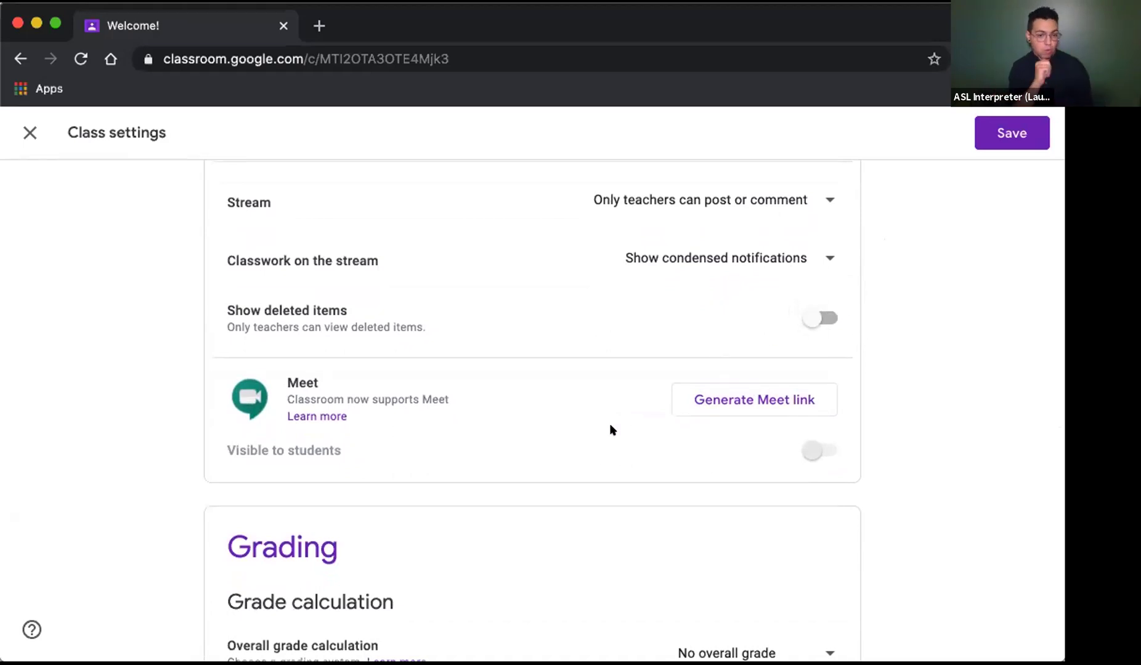
pyautogui.scroll(-5, 610, 425)
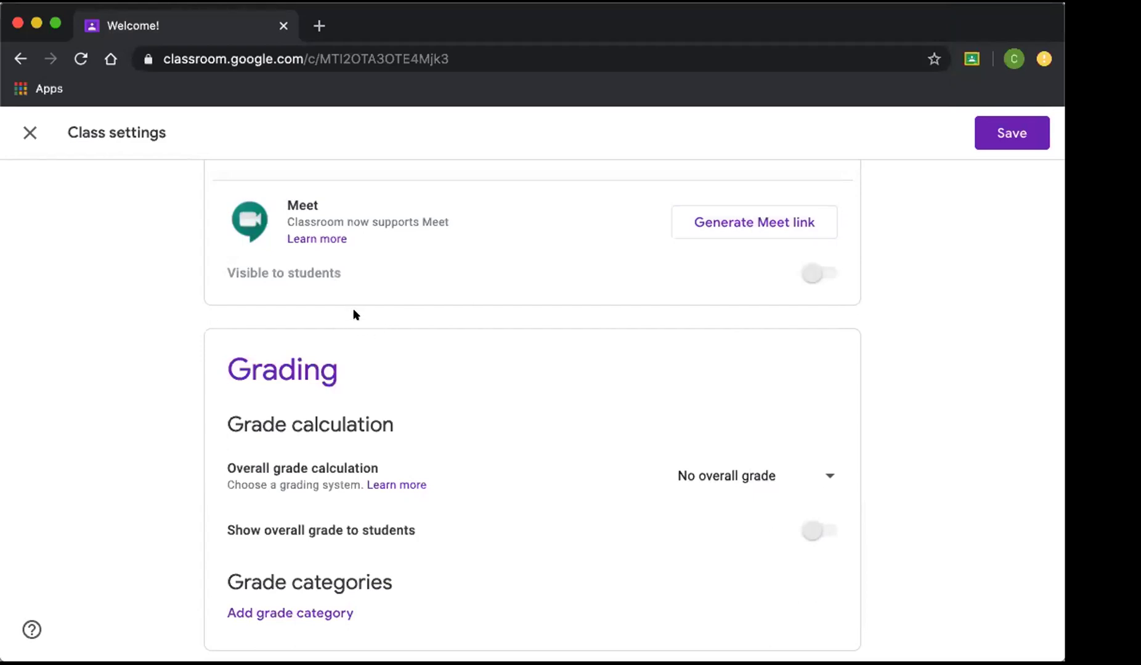
pyautogui.click(723, 224)
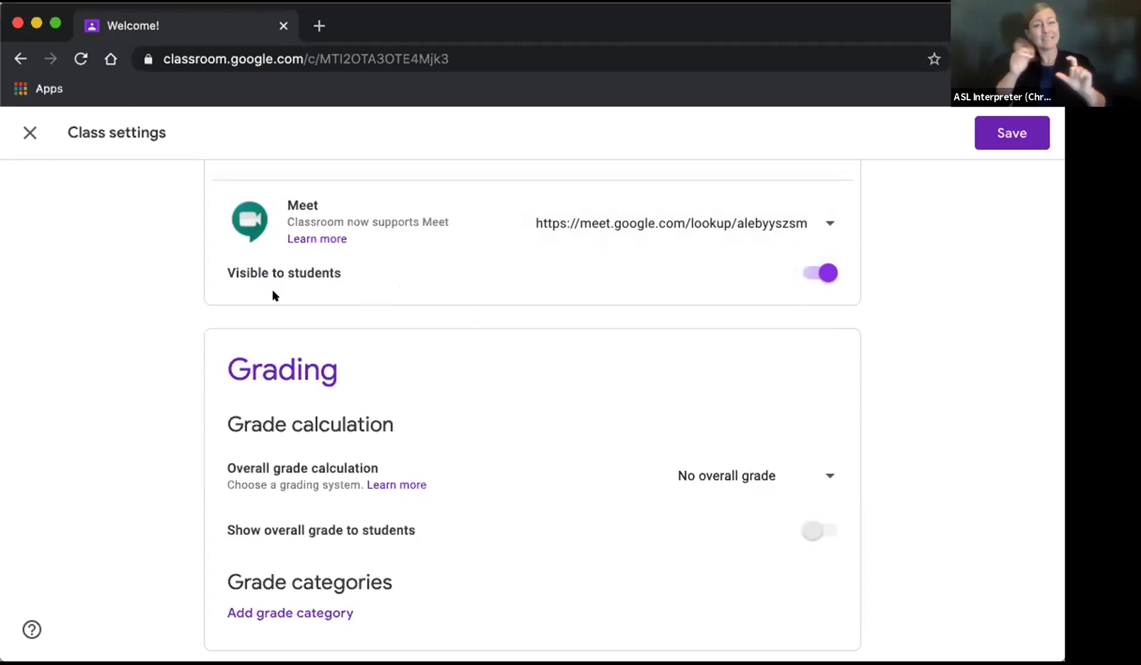
pyautogui.click(29, 133)
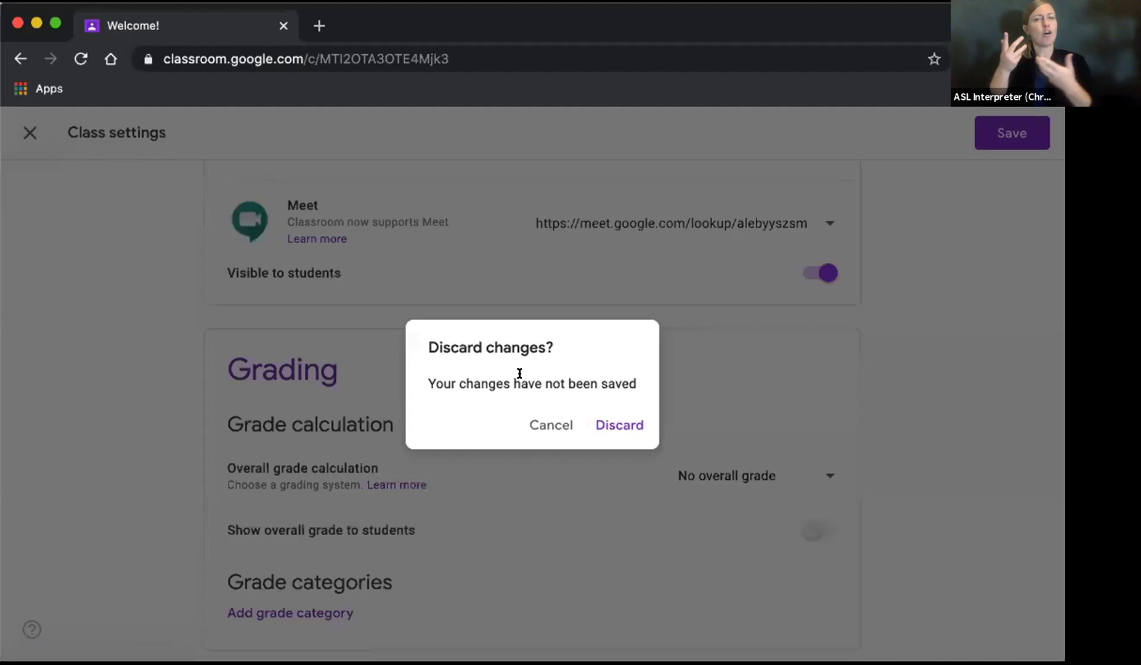
pyautogui.click(553, 420)
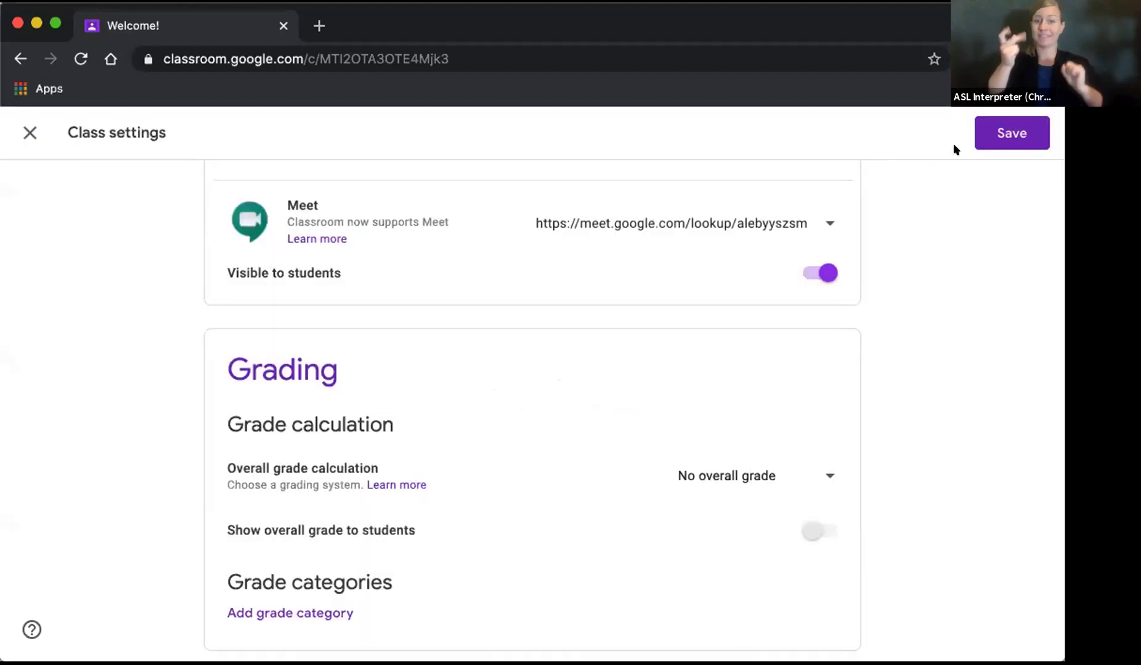
pyautogui.click(992, 133)
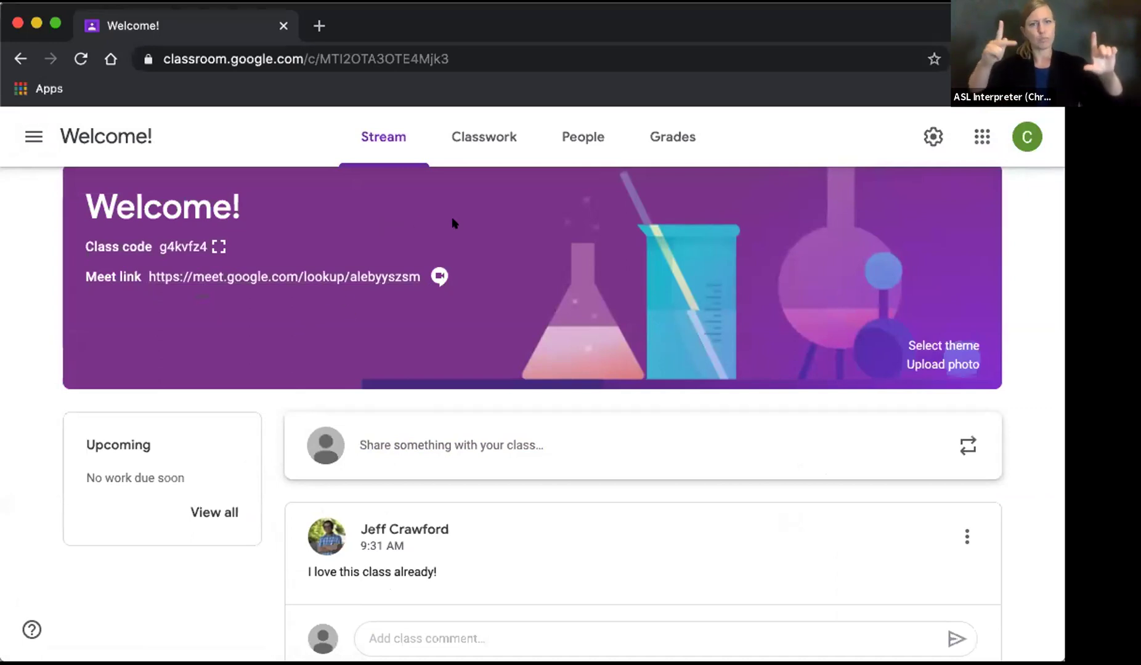
# Reopen the class settings and turn off the Meet link's visibility to students.
pyautogui.click(928, 135)
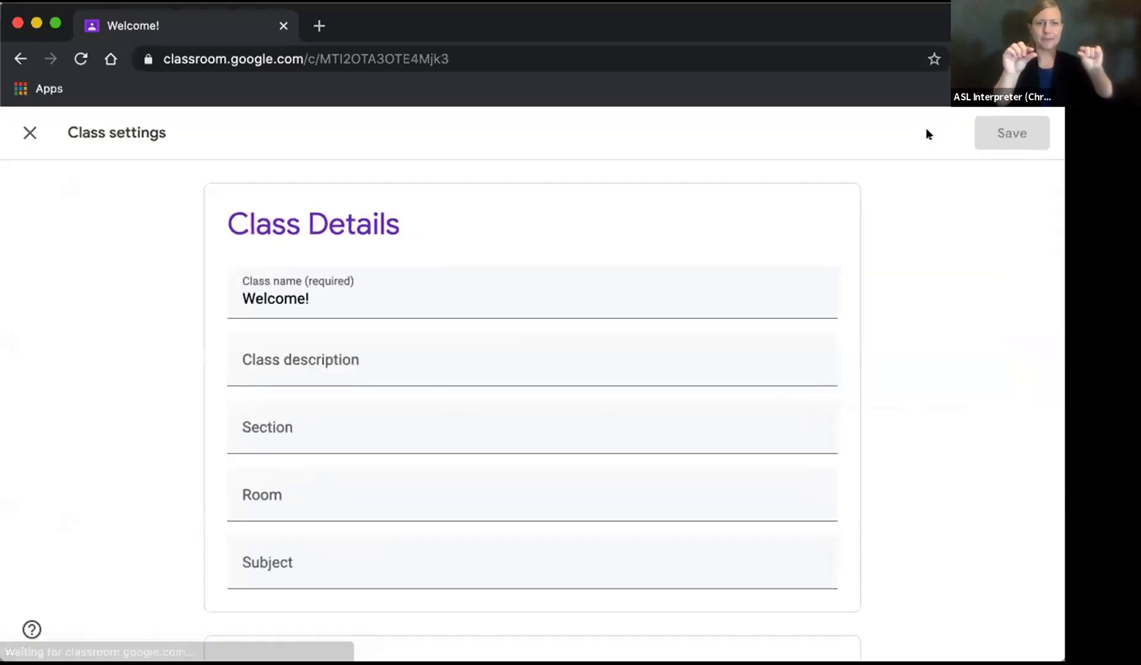
pyautogui.scroll(-1, 762, 233)
pyautogui.scroll(-10, 761, 234)
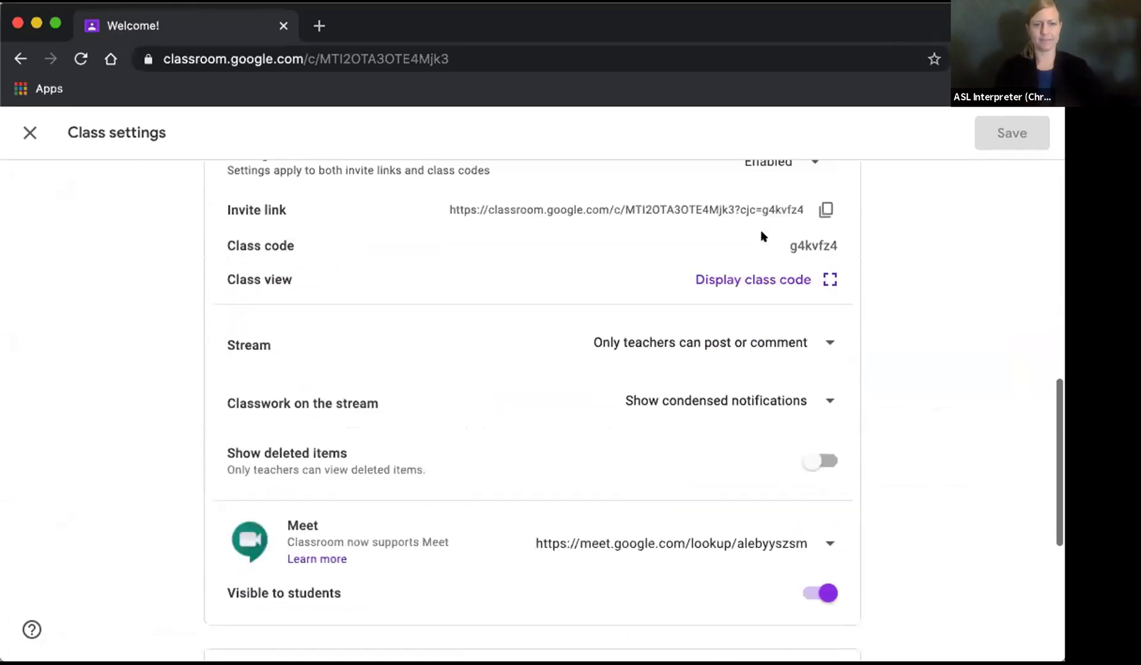
pyautogui.click(807, 435)
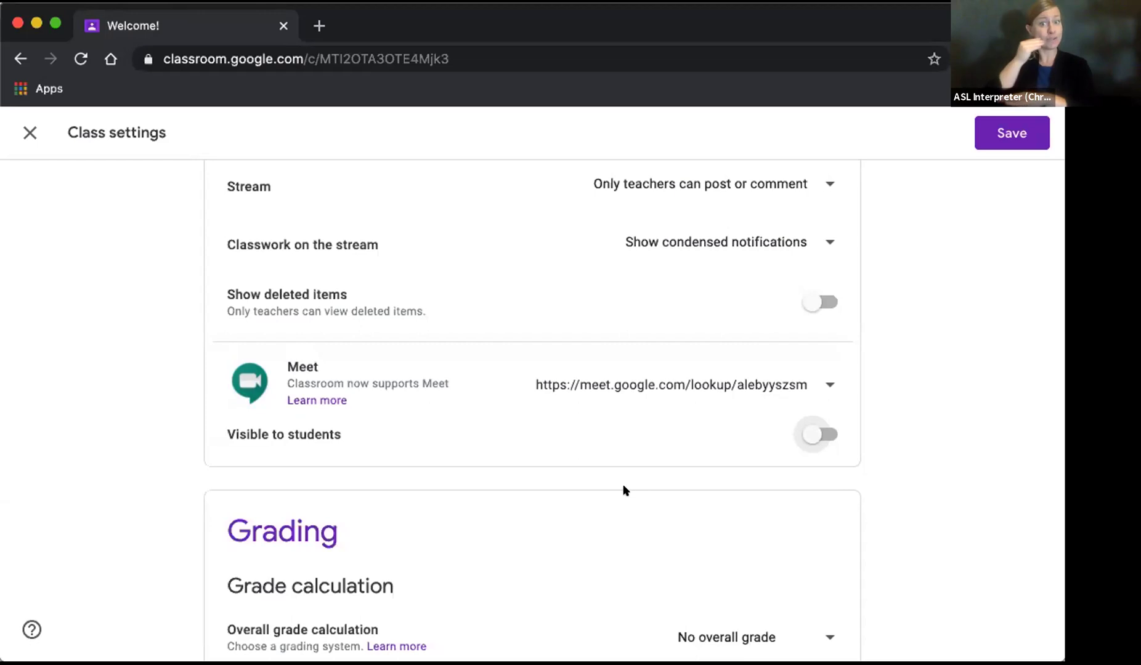
# Review the overall grade calculation options in the Grading section and save the class settings.
pyautogui.scroll(-3, 624, 489)
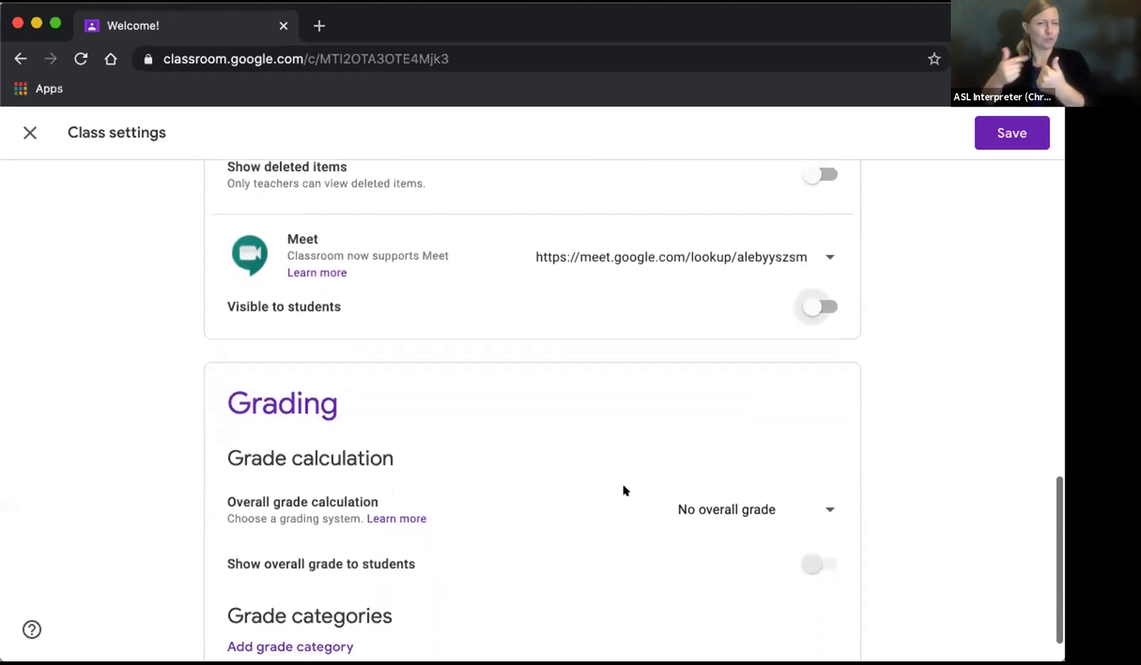
pyautogui.scroll(-1, 624, 490)
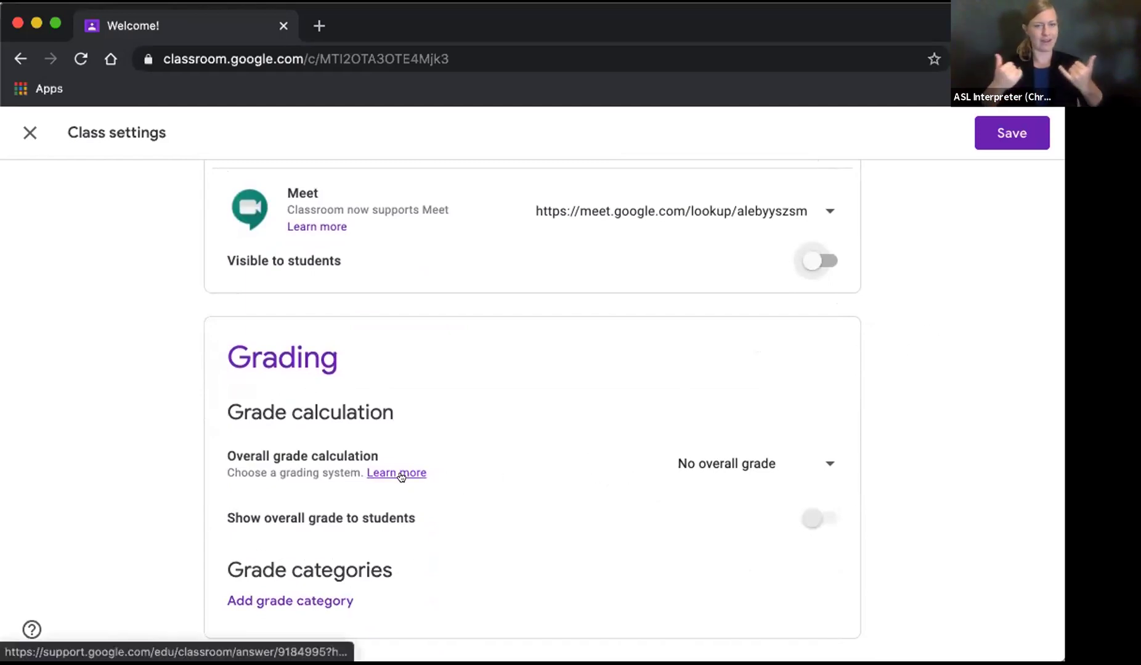
pyautogui.click(729, 463)
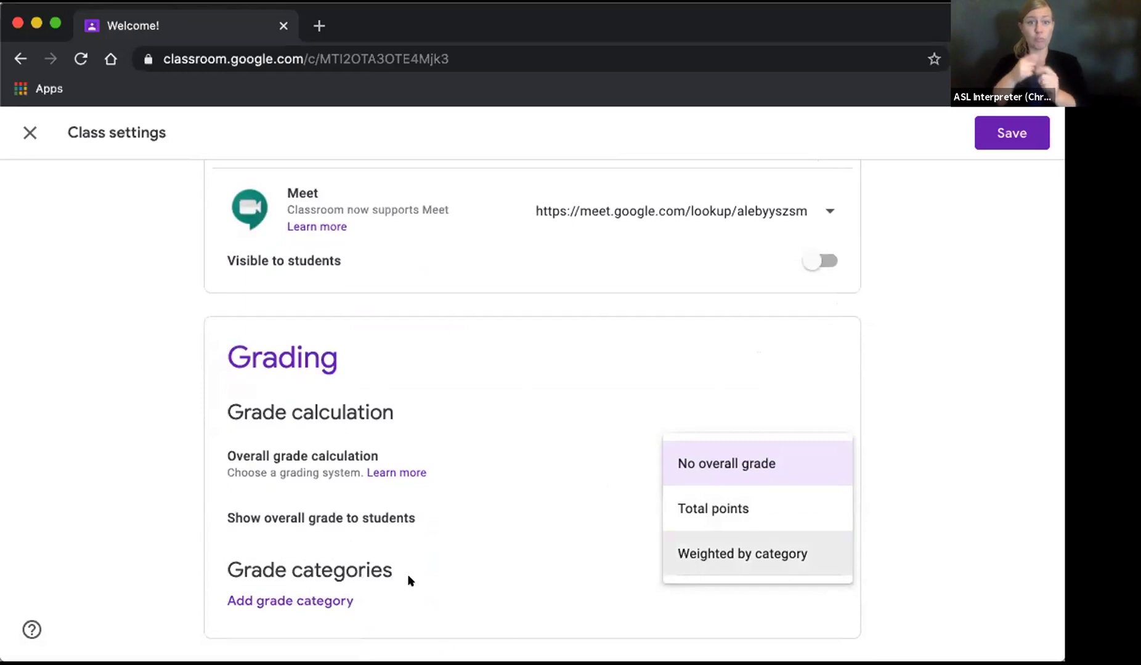
pyautogui.click(964, 493)
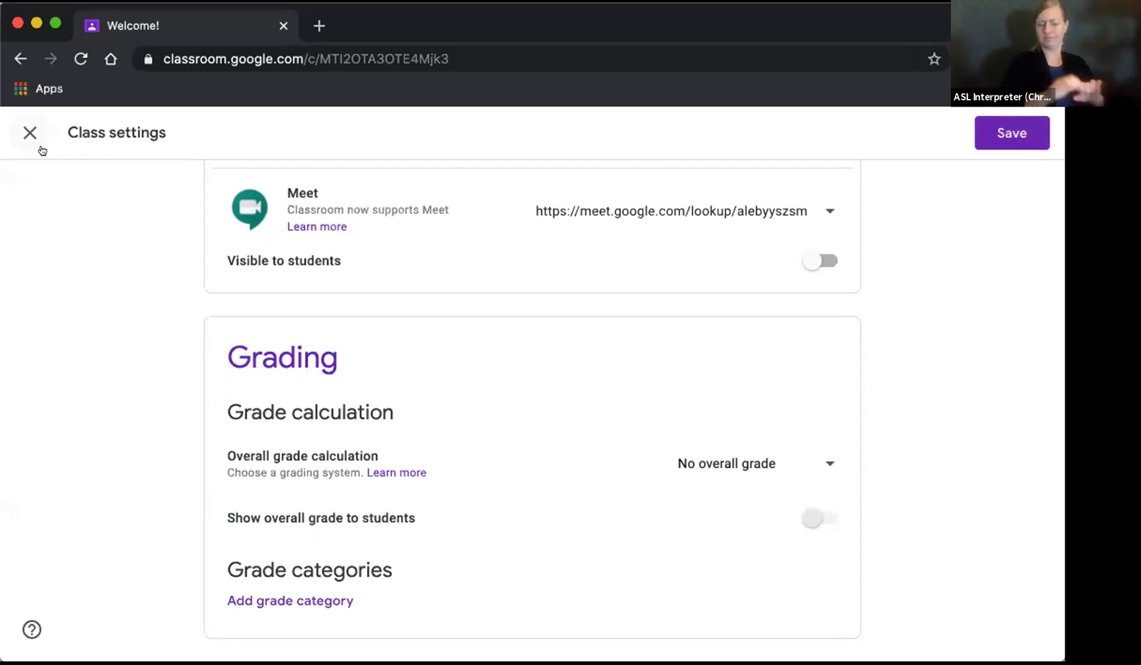
pyautogui.click(980, 139)
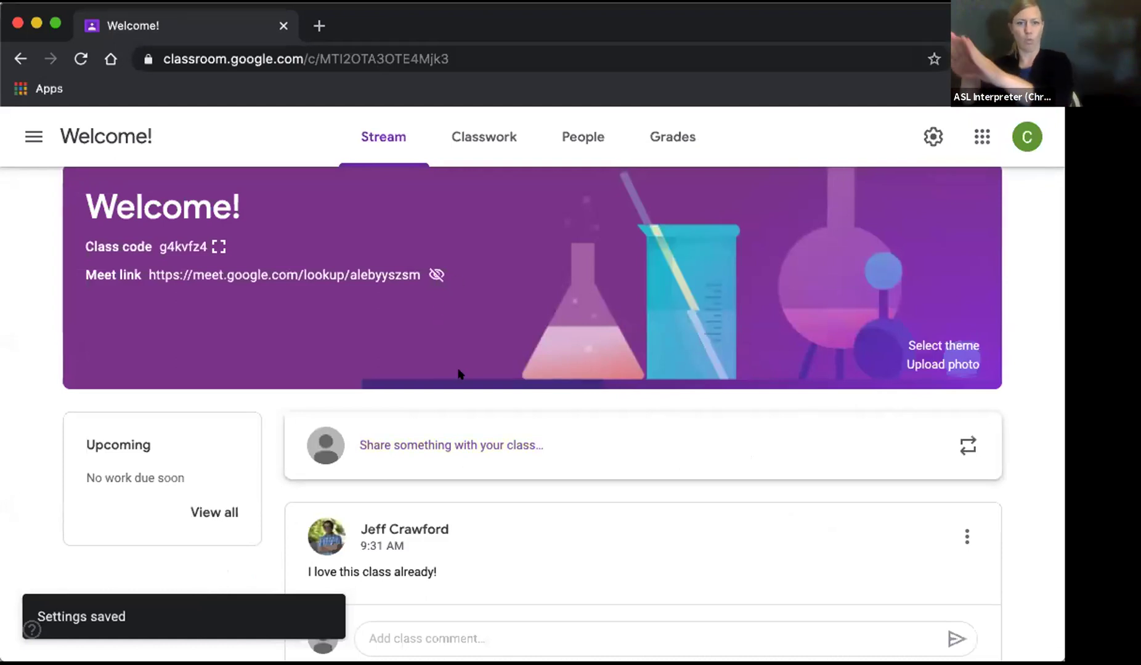
# Review the available actions for the student's post in the stream and look at the main Classroom navigation.
pyautogui.scroll(-1, 482, 440)
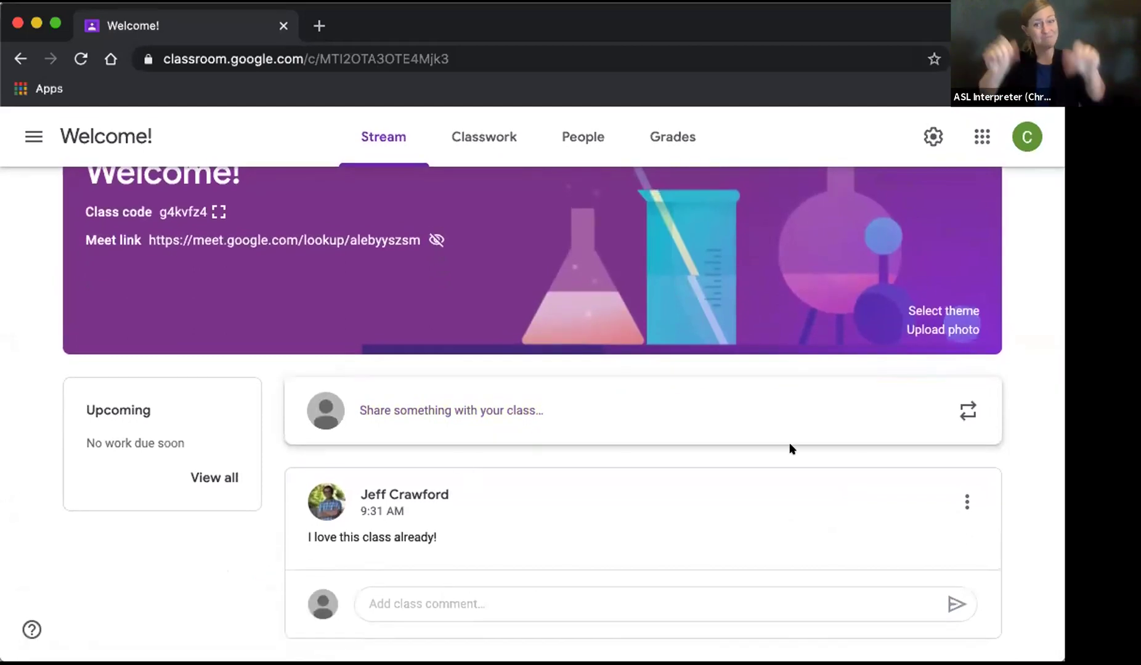
pyautogui.click(962, 500)
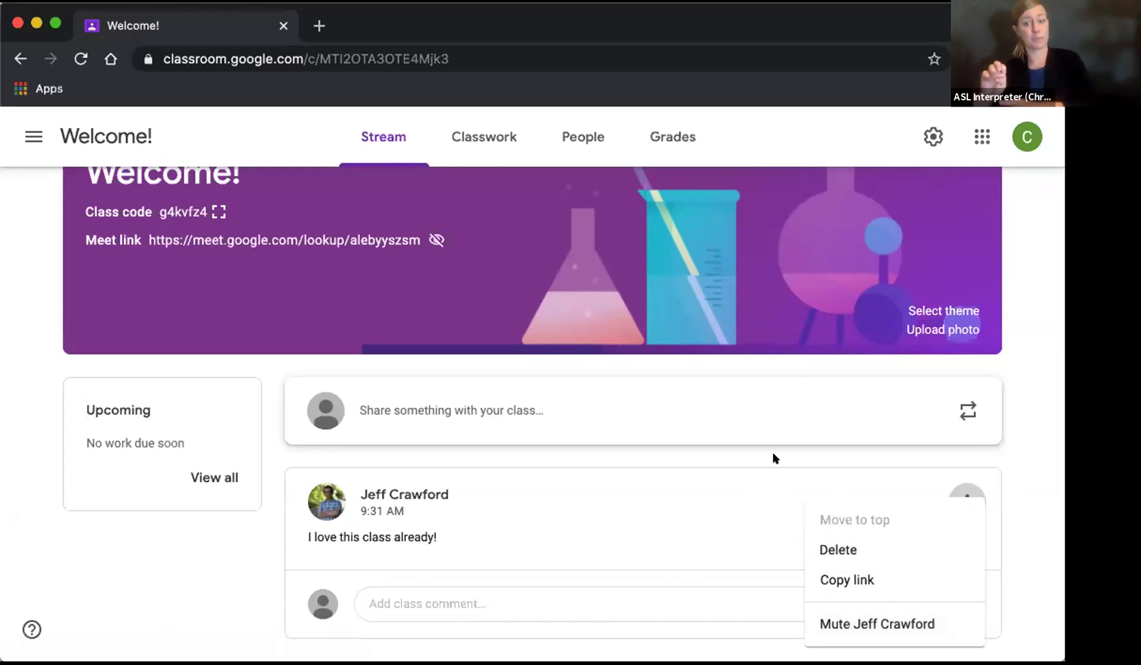
pyautogui.click(1022, 456)
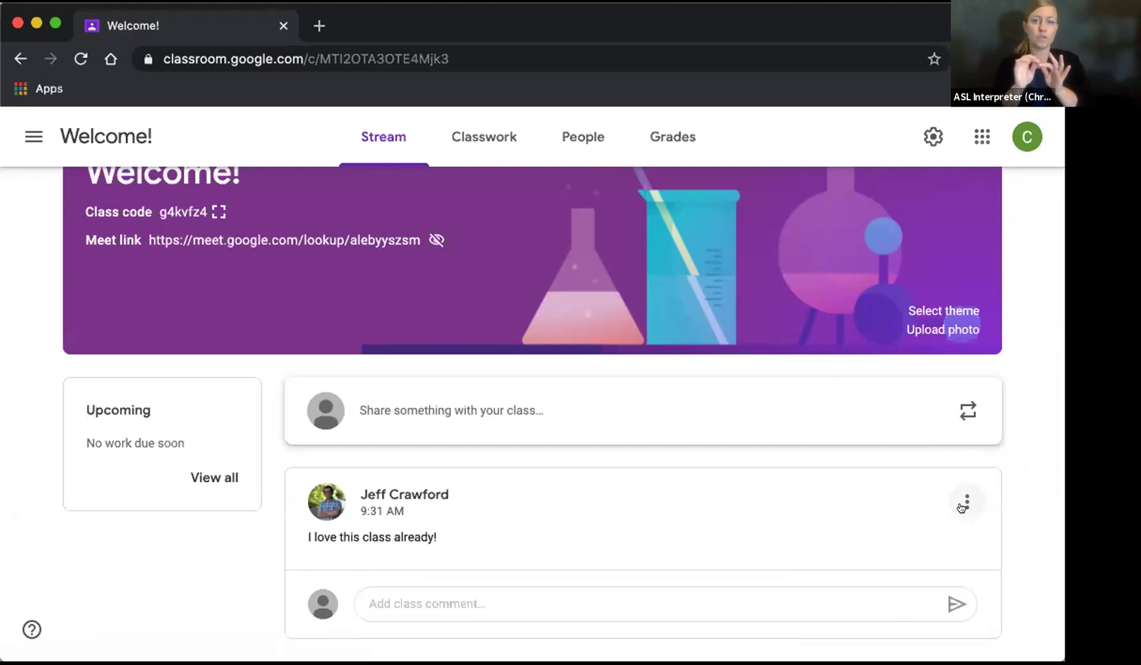
pyautogui.click(33, 136)
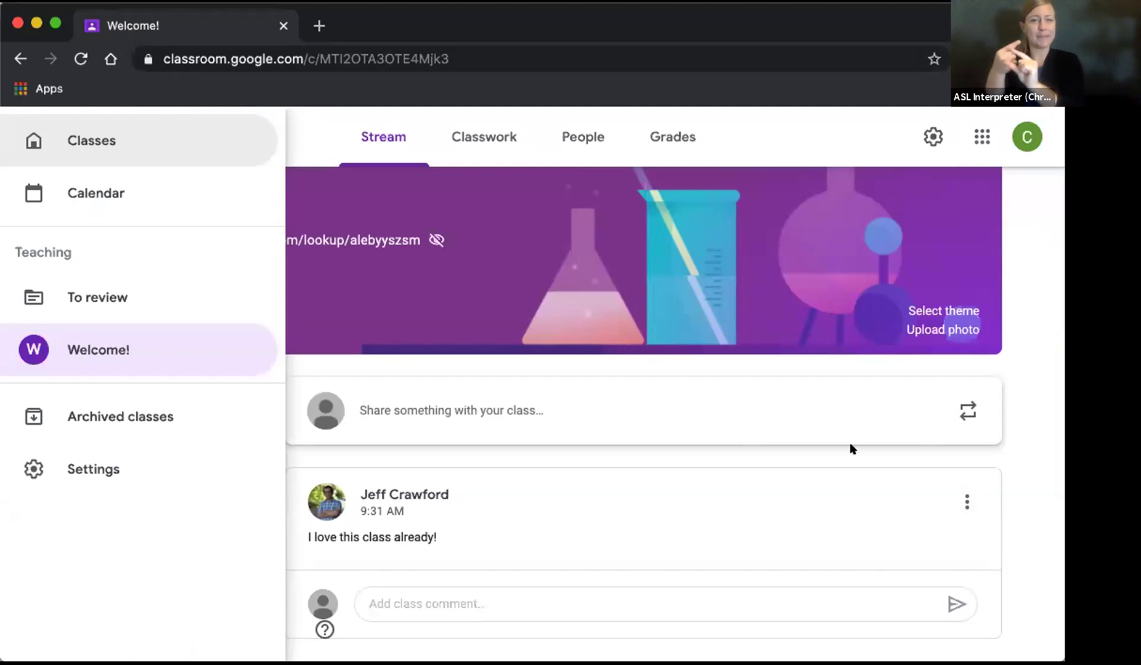
pyautogui.click(964, 504)
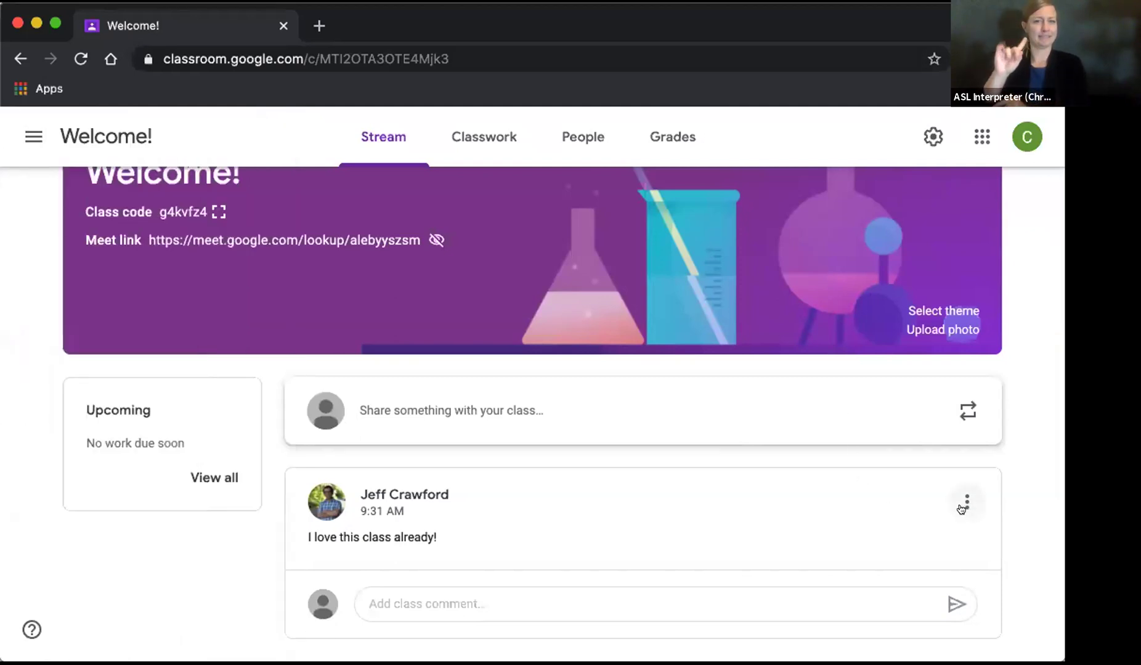
# Check once more which actions the student's stream post offers, and close them without choosing any.
pyautogui.click(965, 504)
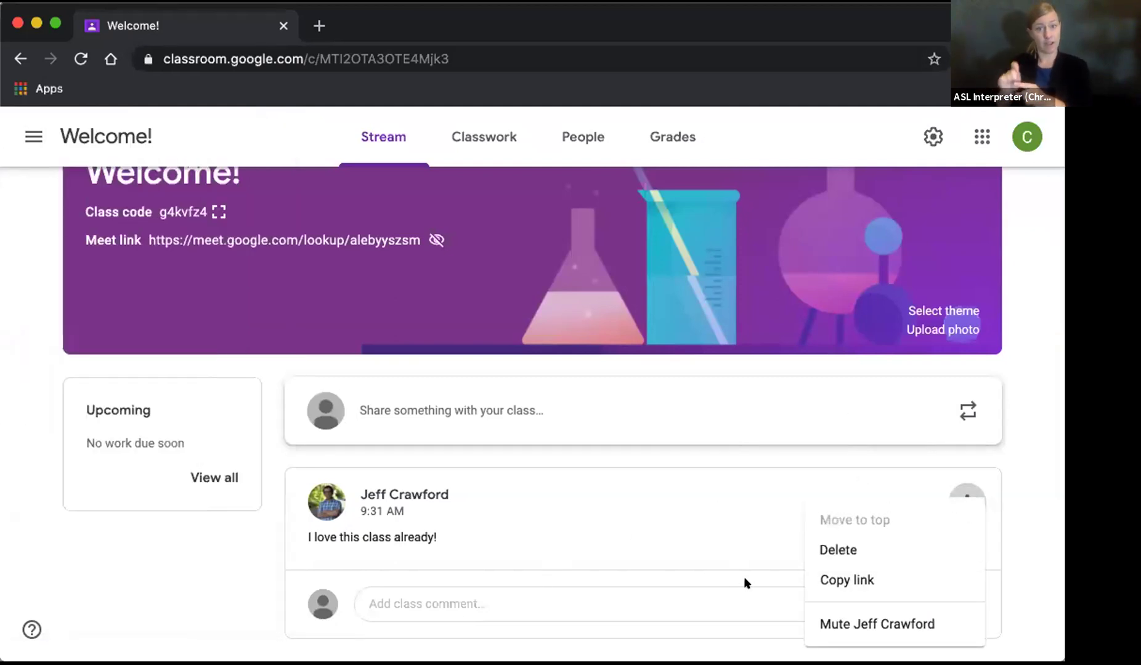
pyautogui.click(958, 492)
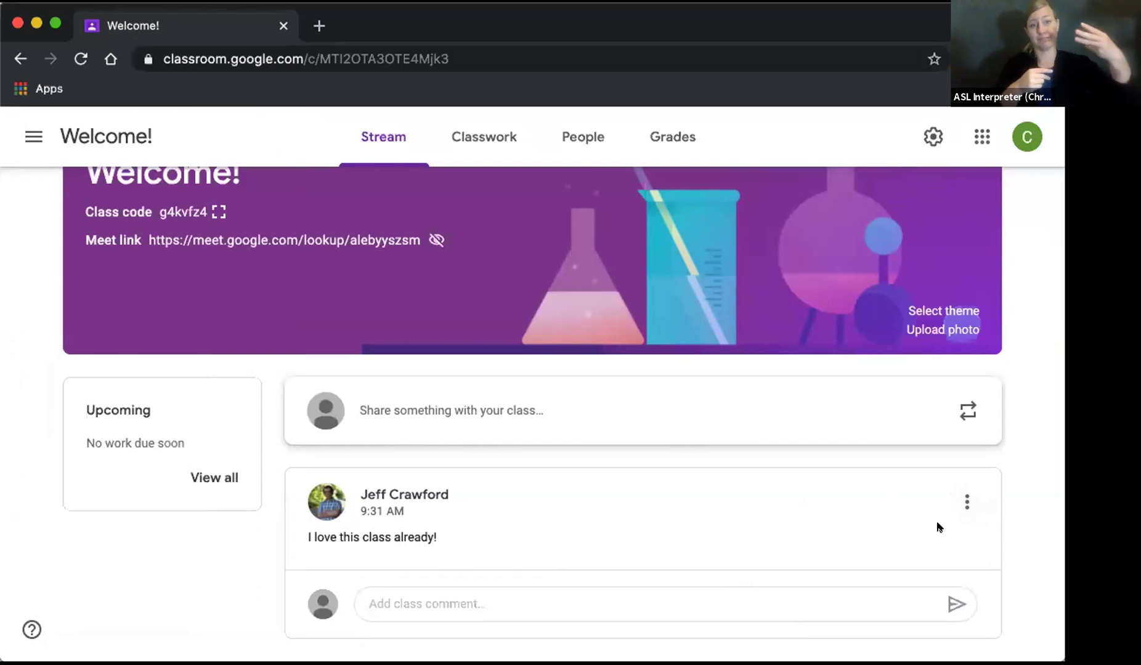
pyautogui.scroll(1, 550, 548)
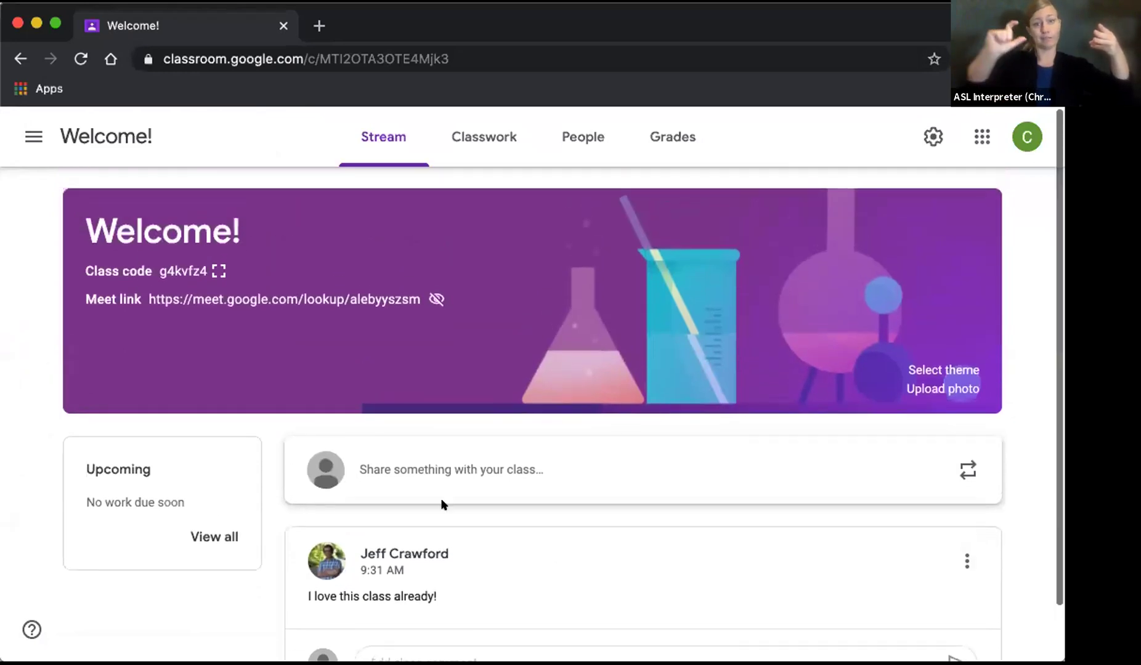
# Post the announcement "hi!" to all students in the Welcome! class stream.
pyautogui.click(423, 470)
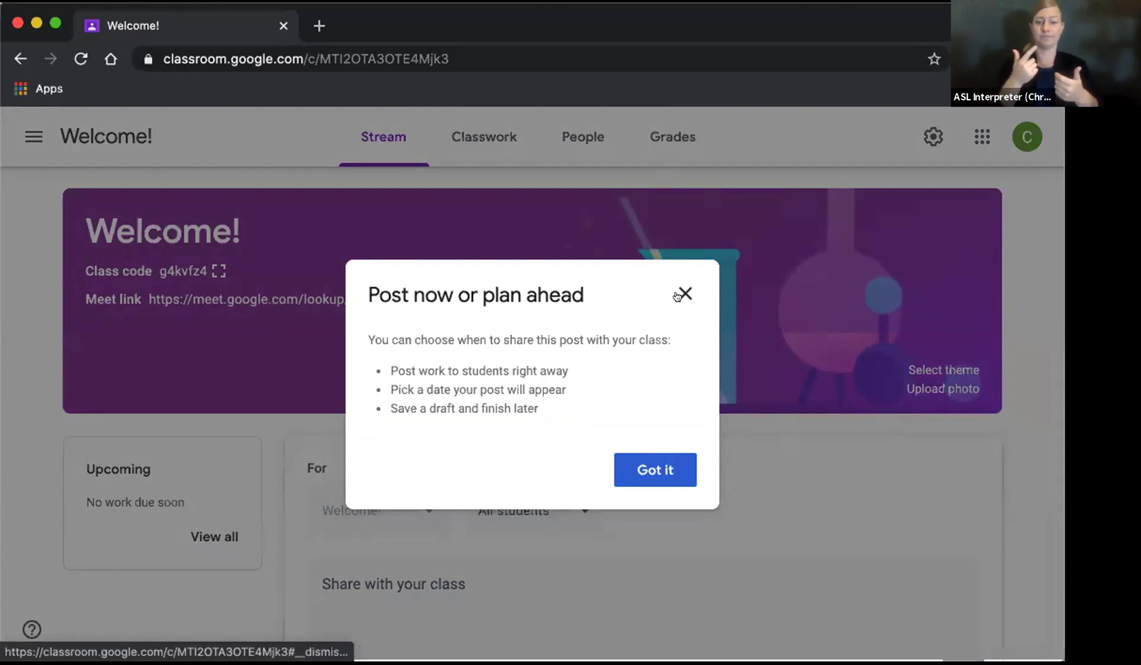
pyautogui.click(662, 457)
pyautogui.scroll(-3, 577, 581)
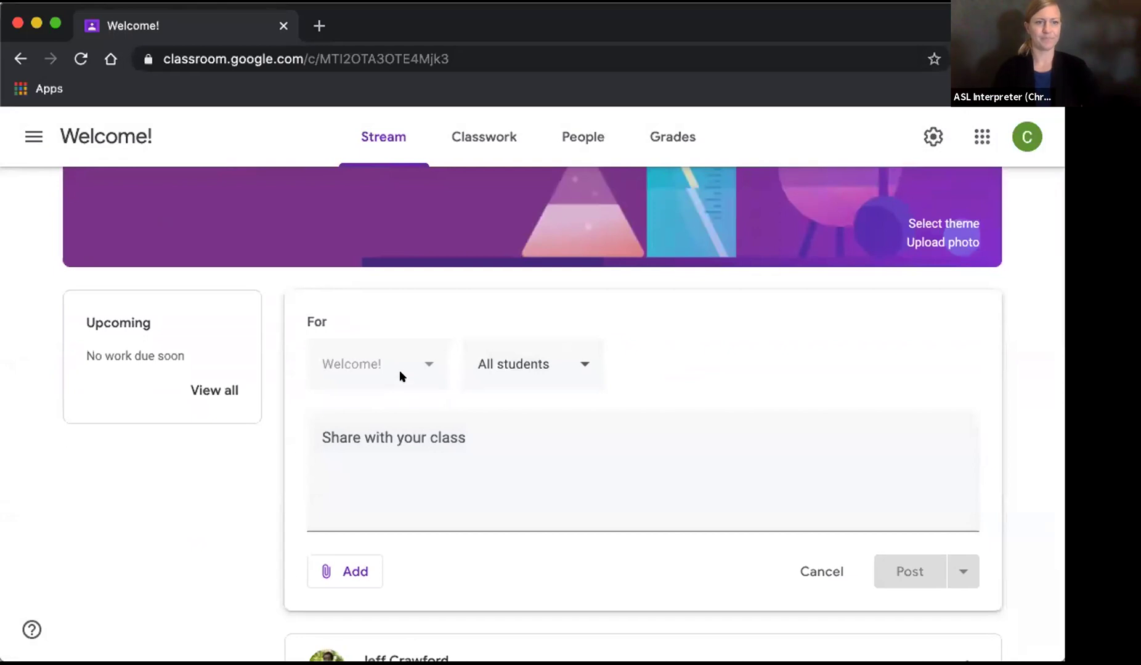
pyautogui.click(582, 359)
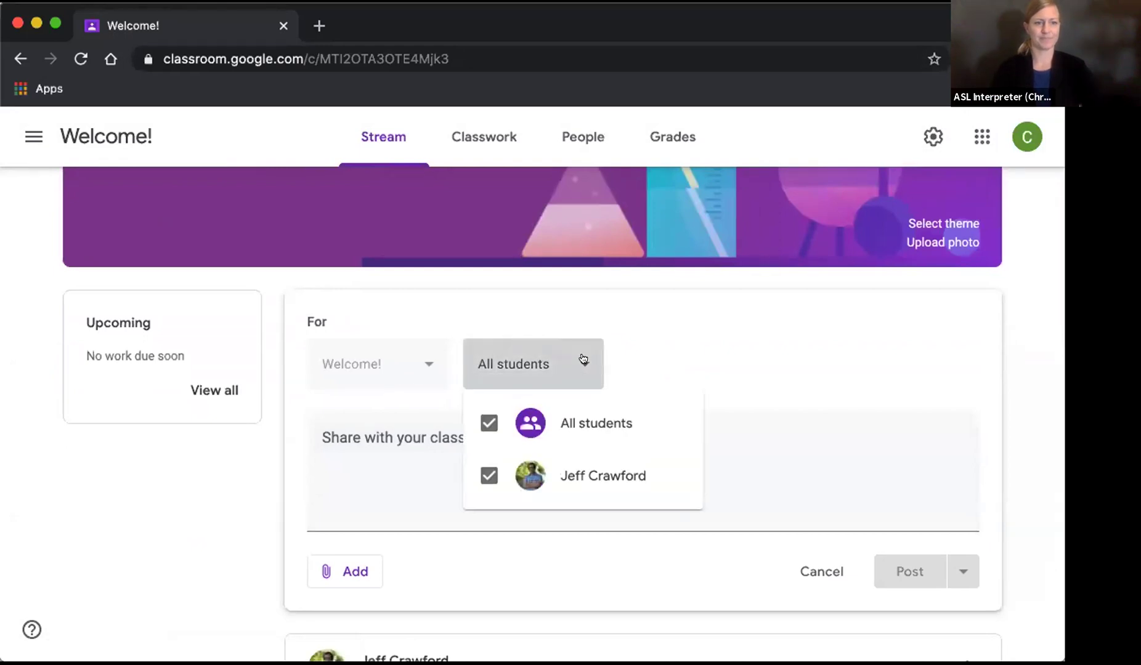
pyautogui.click(582, 359)
pyautogui.click(439, 451)
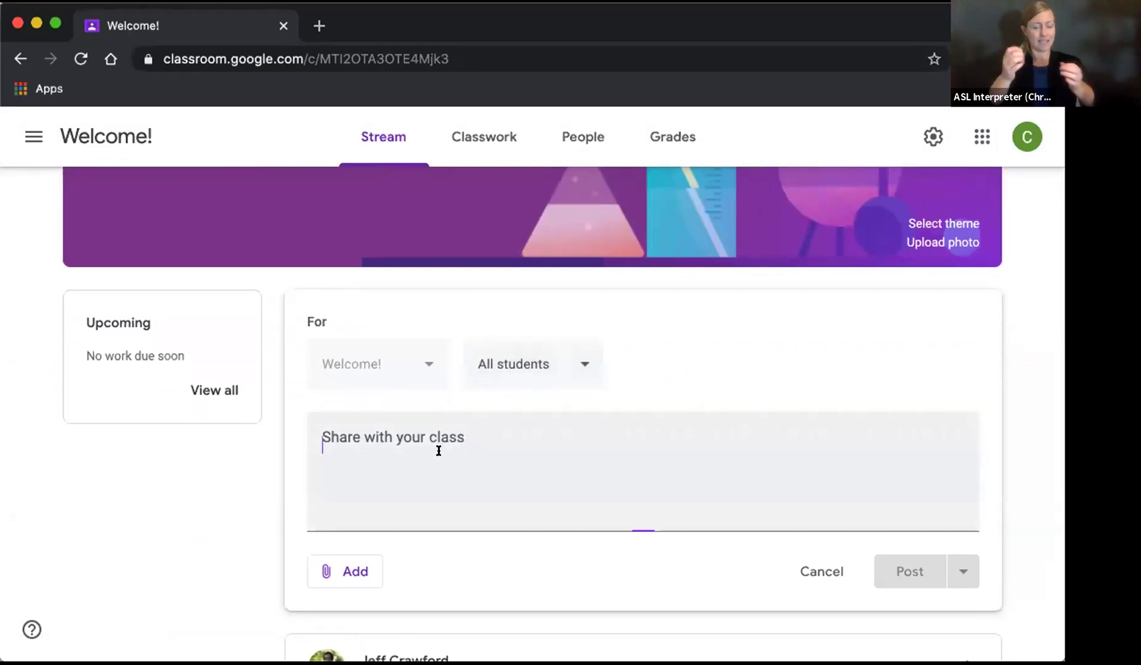
pyautogui.write('hi!')
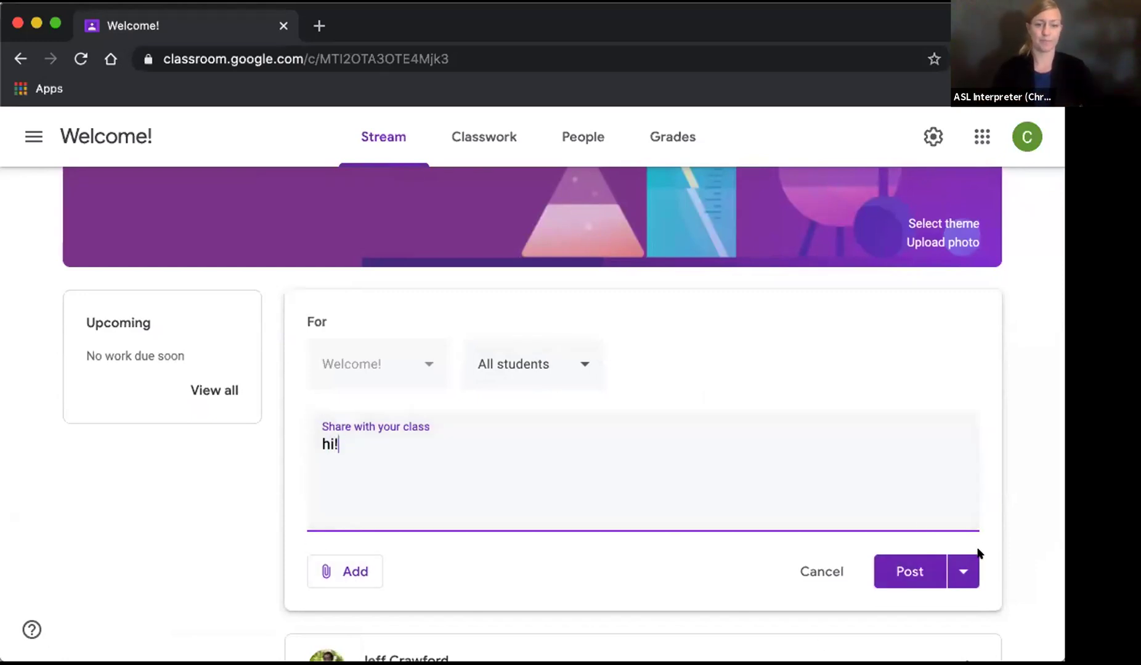
pyautogui.click(921, 565)
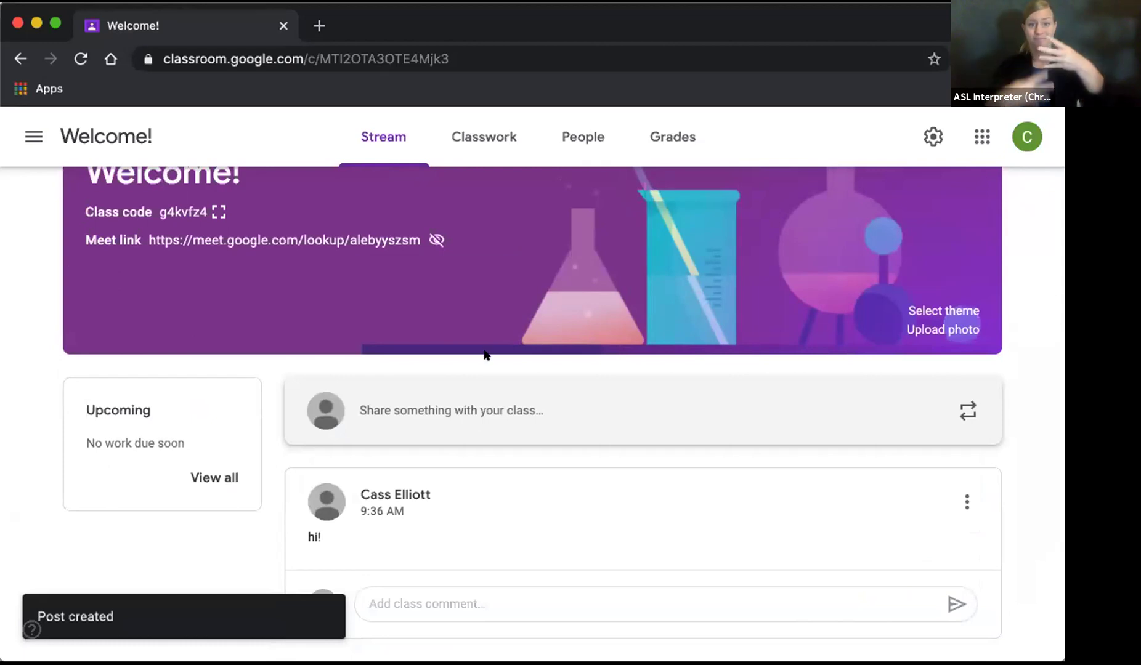
# Go to the class's Classwork page and examine which item types can be created there.
pyautogui.scroll(2, 483, 351)
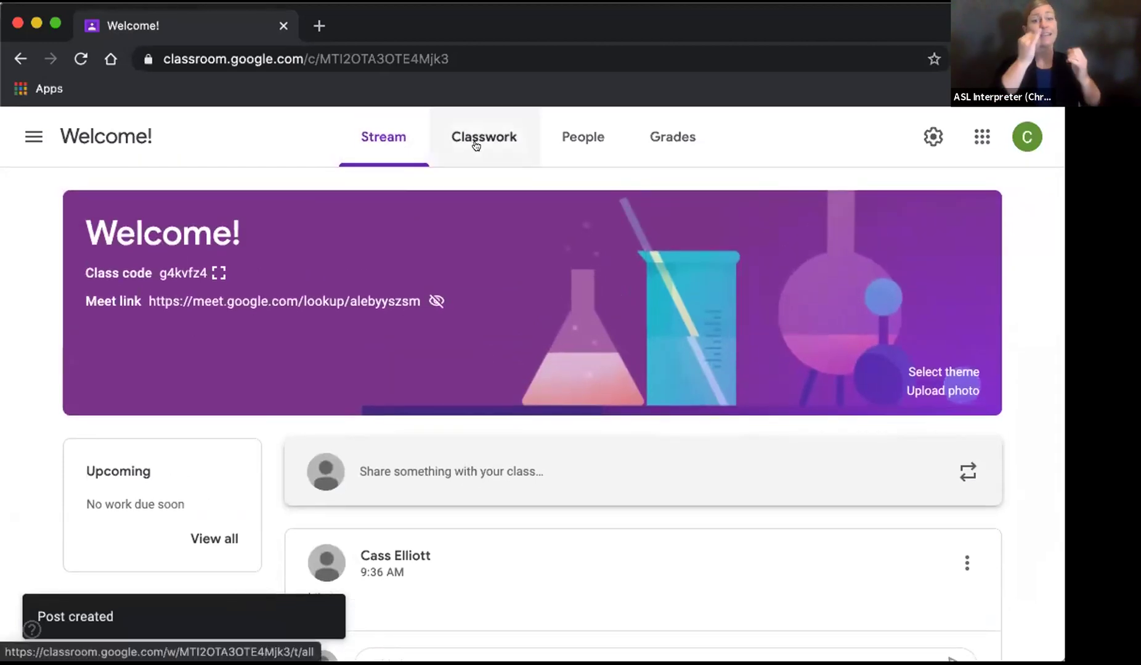
pyautogui.click(476, 142)
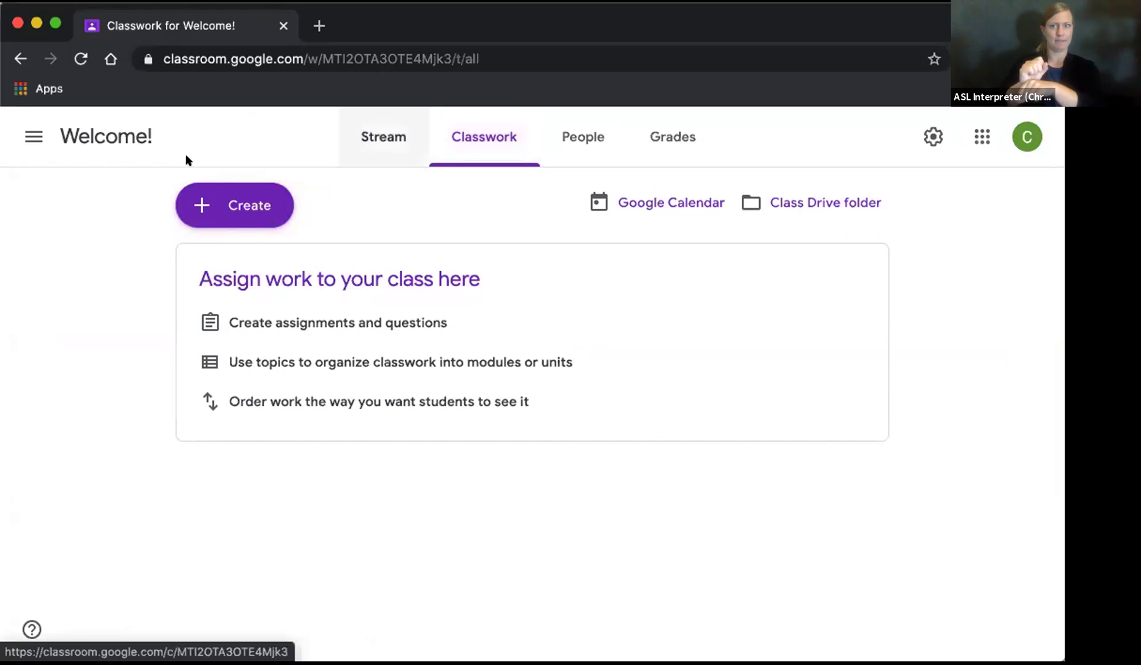
pyautogui.click(254, 208)
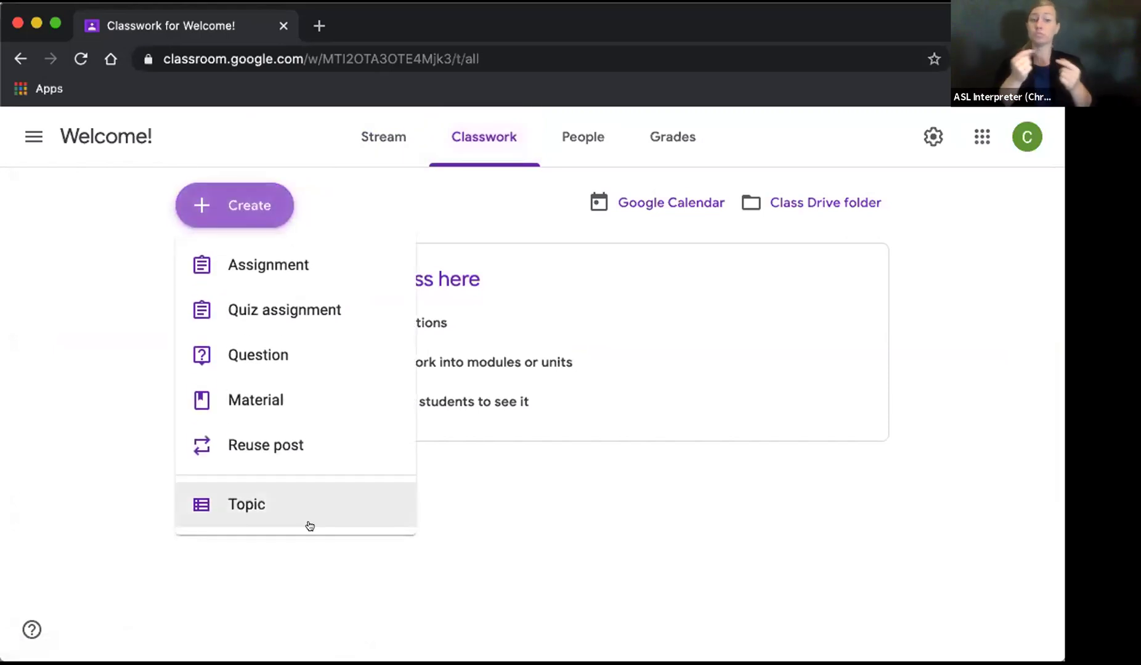
pyautogui.click(586, 474)
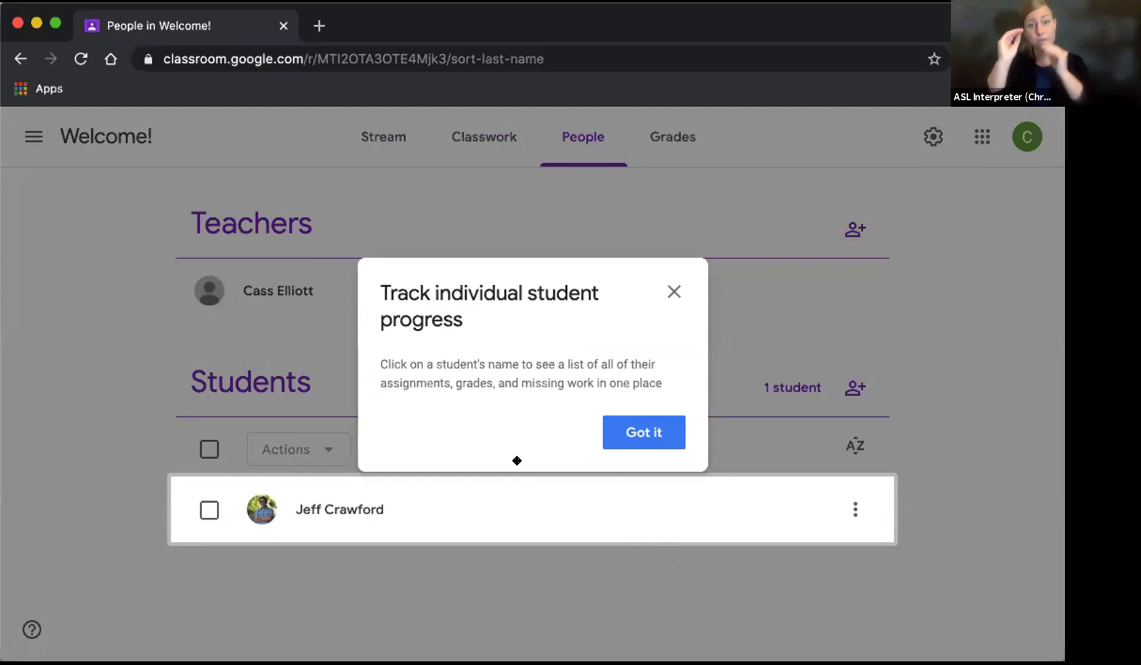
# On the People page, select the student to examine the available bulk actions, and clear the selection.
pyautogui.click(672, 293)
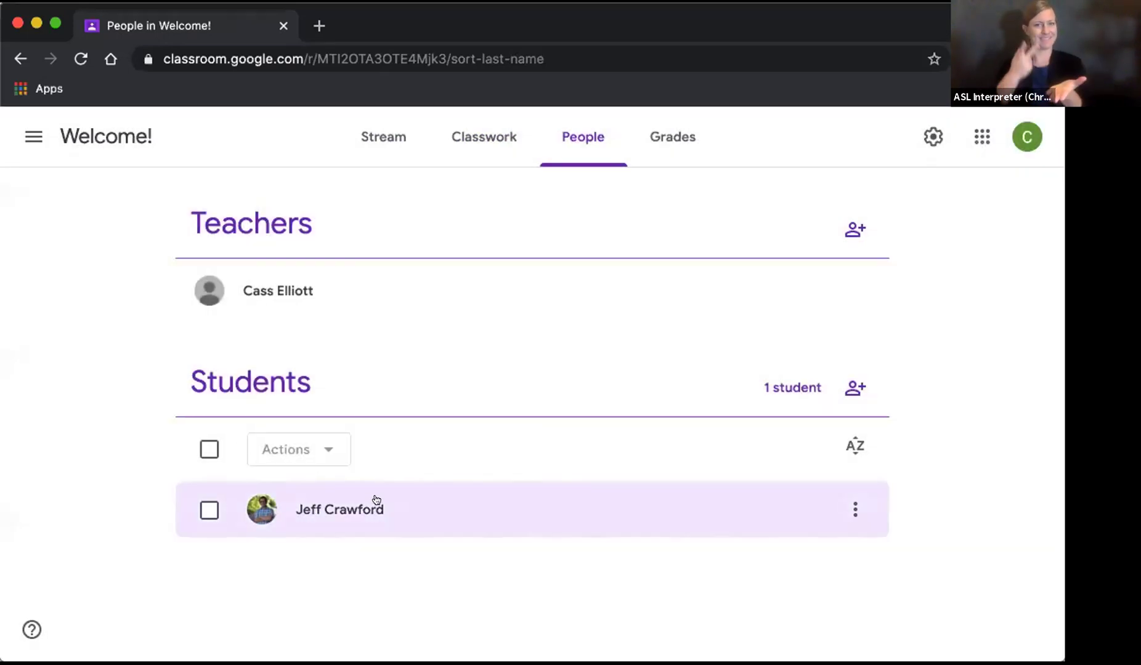
pyautogui.click(209, 510)
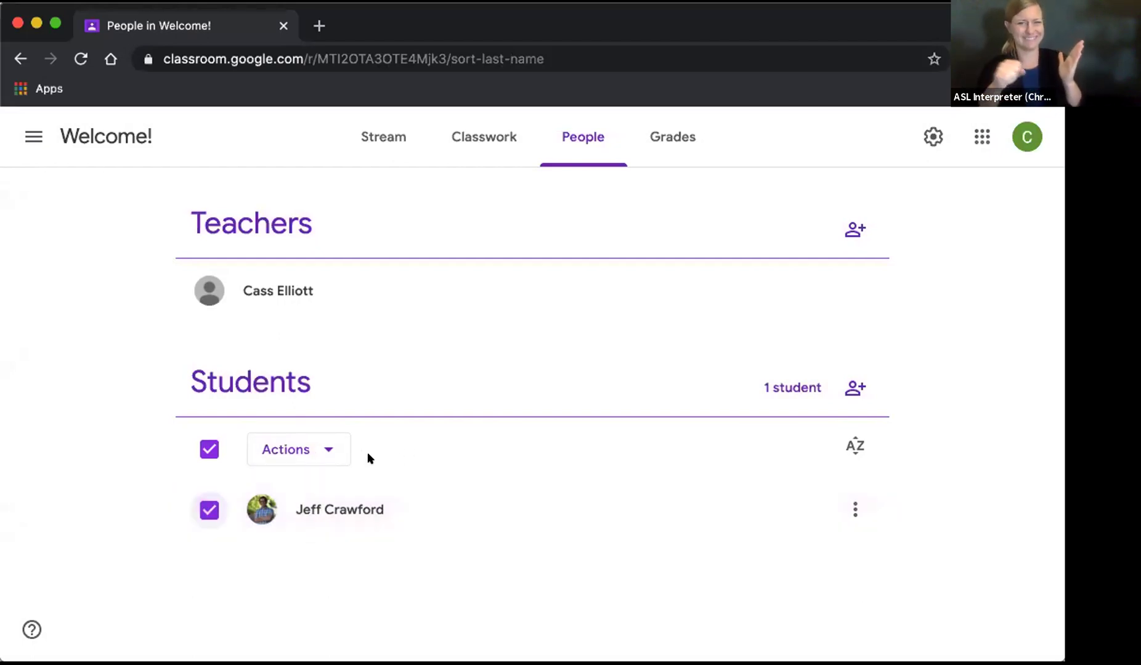
pyautogui.click(328, 450)
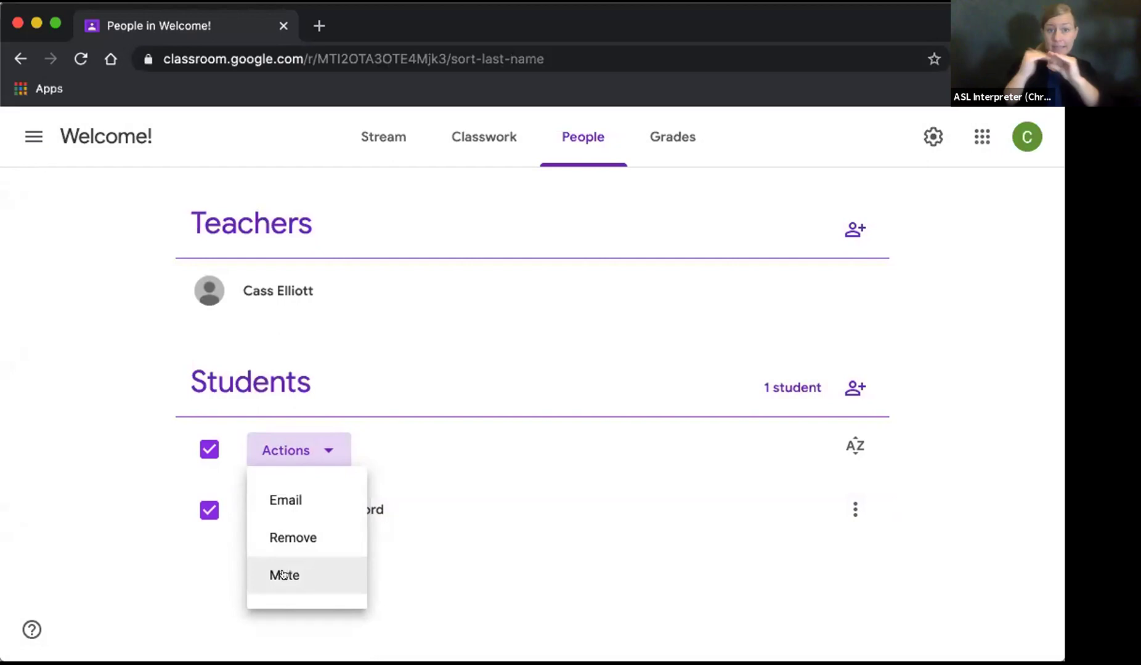
pyautogui.click(204, 449)
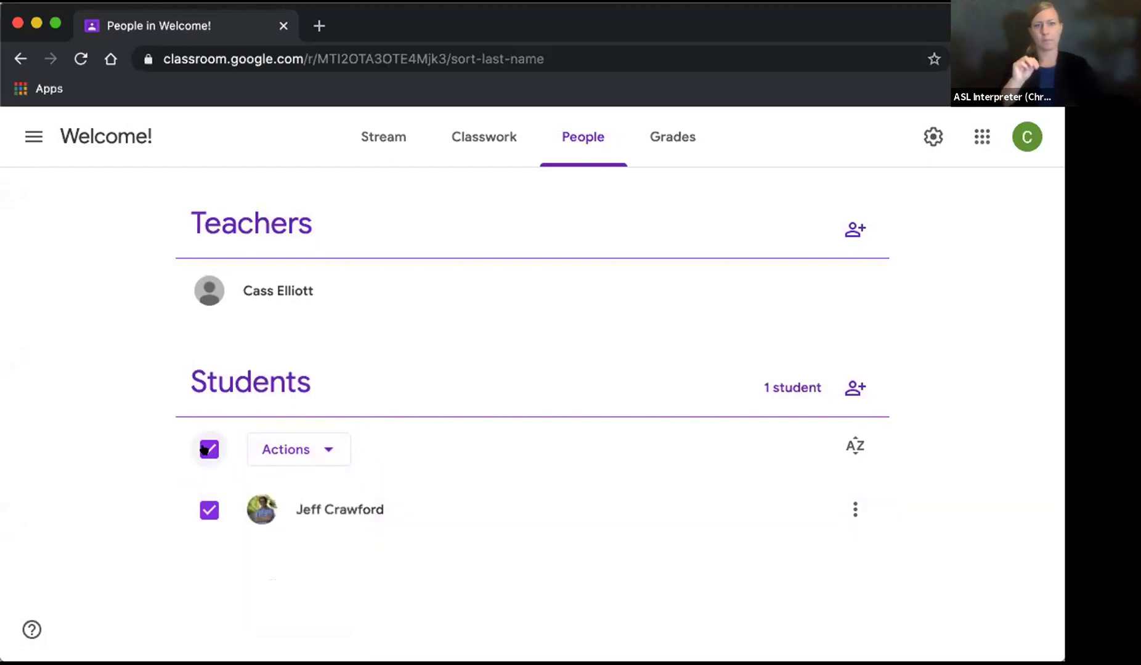
pyautogui.click(204, 449)
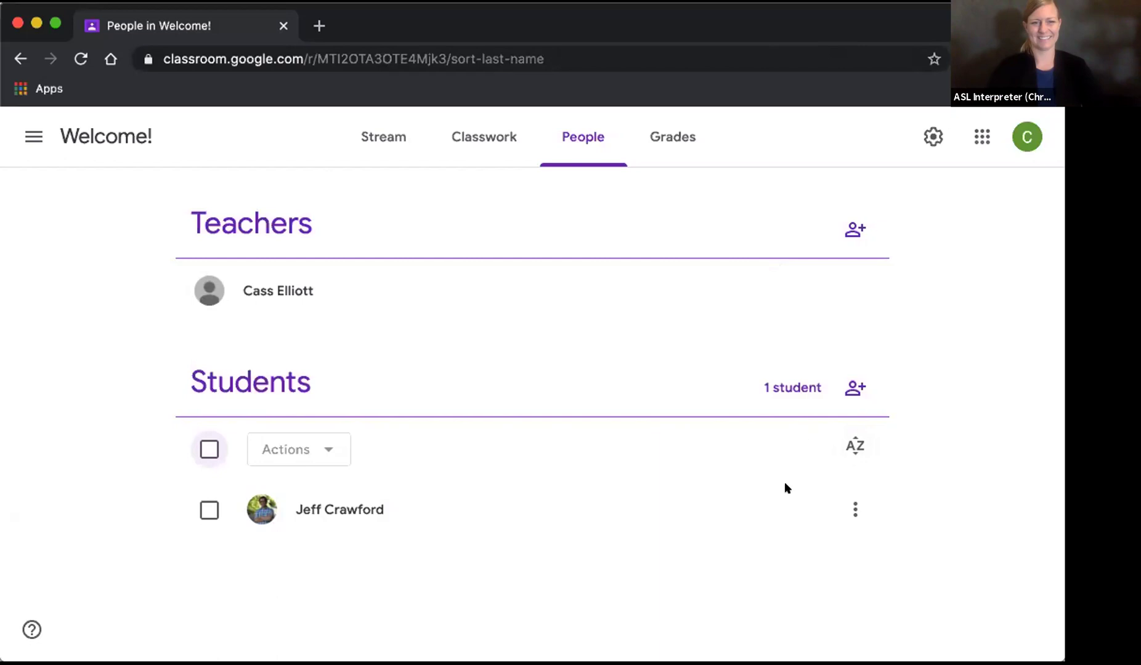
# Examine the sorting options for the student list and the individual actions available for the student.
pyautogui.click(843, 446)
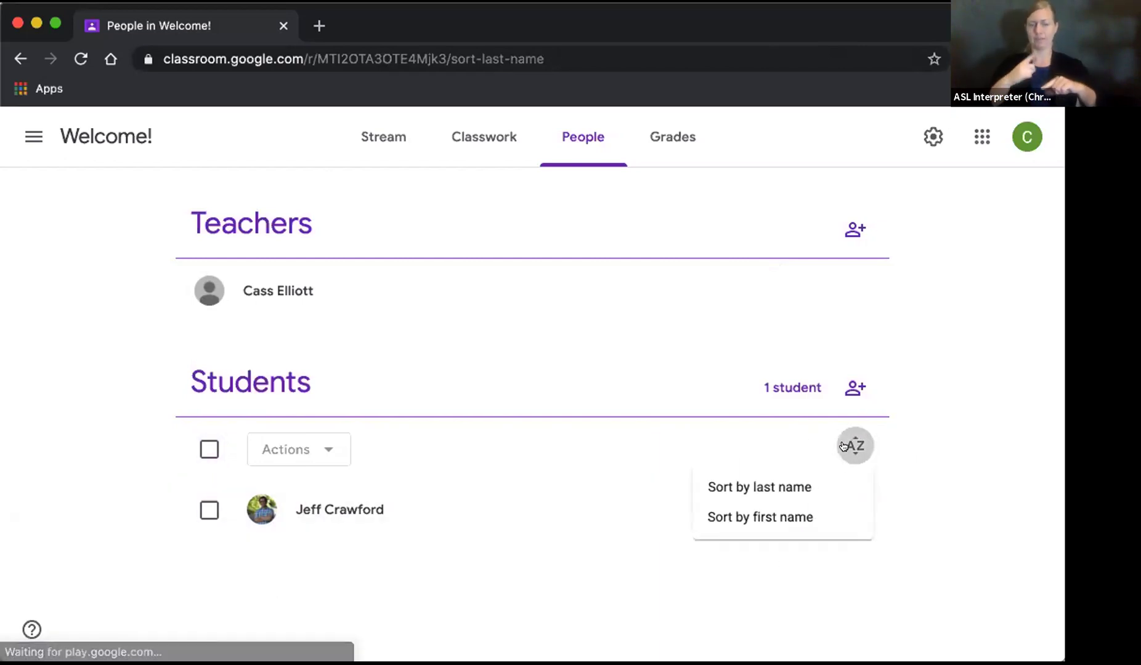
pyautogui.click(939, 441)
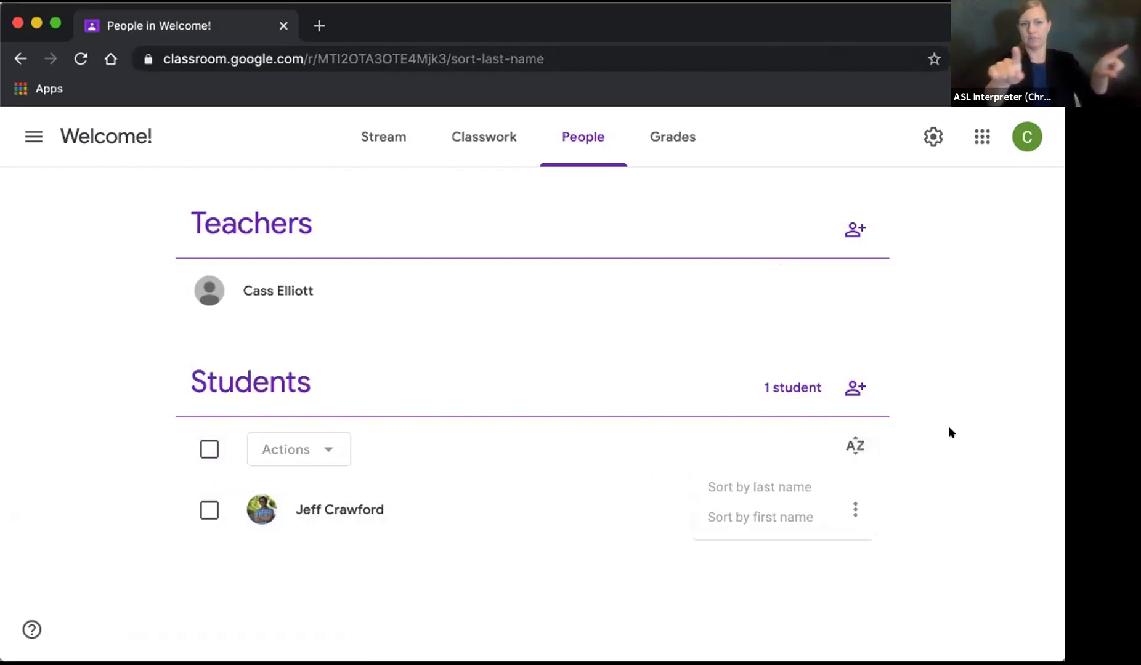
pyautogui.click(853, 510)
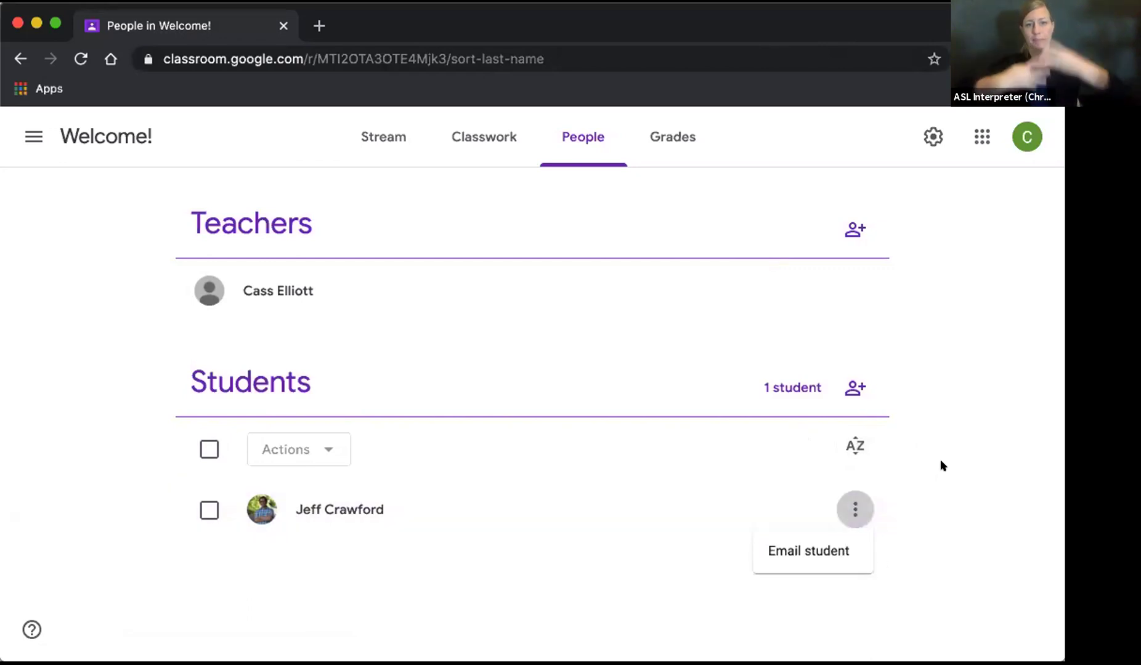
pyautogui.click(948, 348)
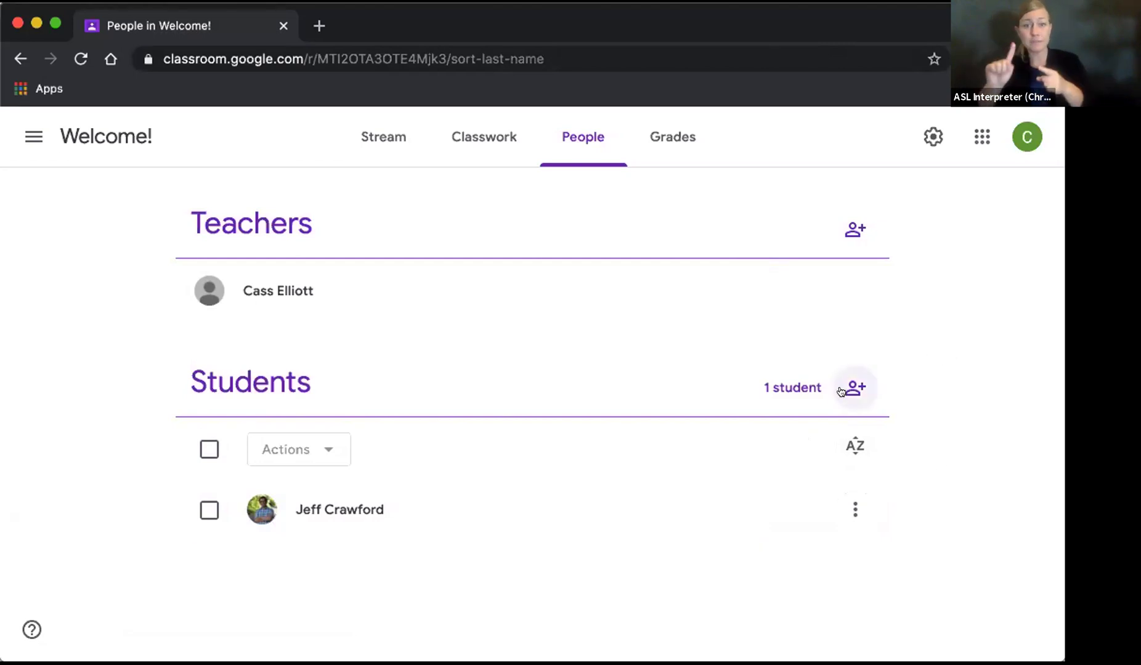
# Examine the invitation dialogs for students and for teachers, closing each without inviting anyone.
pyautogui.click(841, 390)
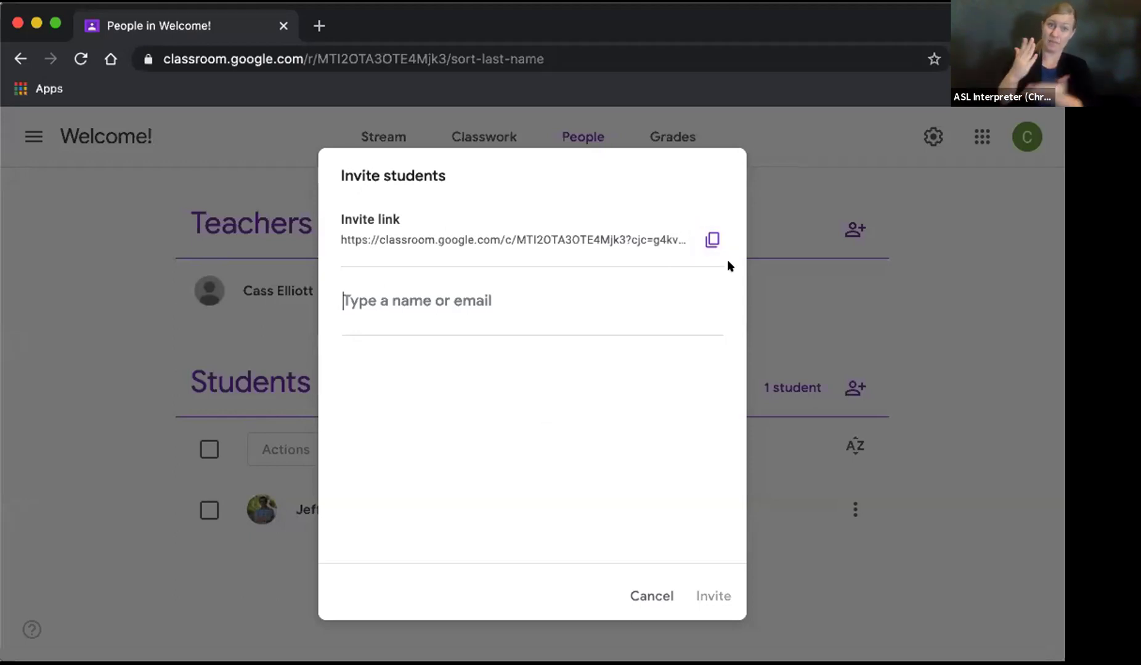
pyautogui.click(640, 591)
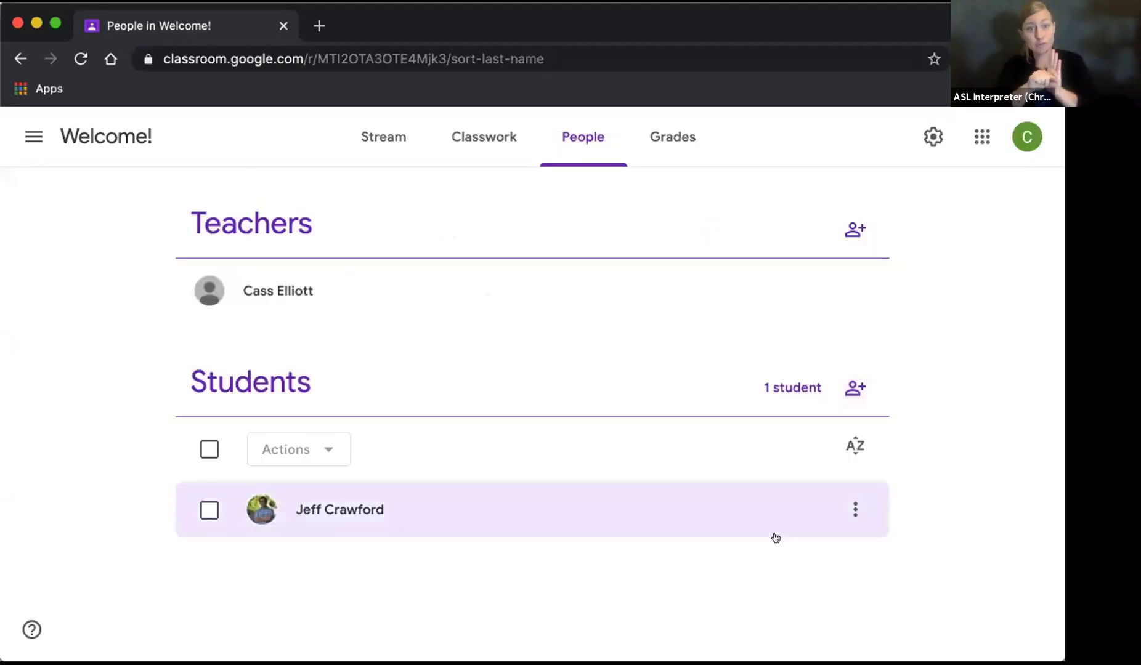
pyautogui.click(855, 229)
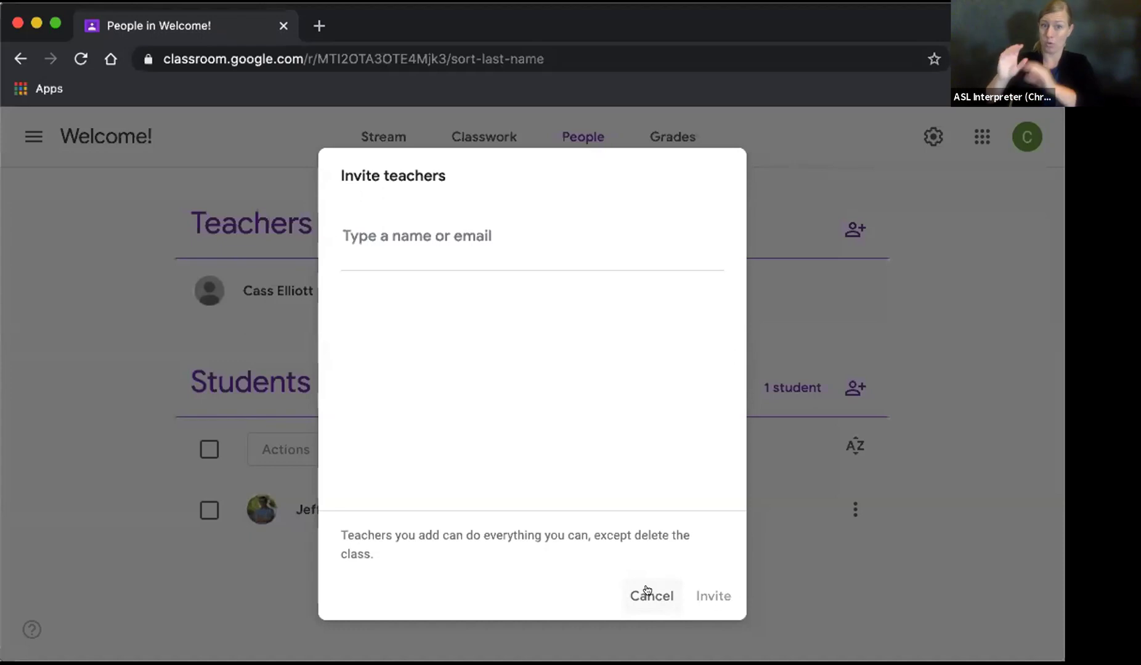
pyautogui.click(647, 591)
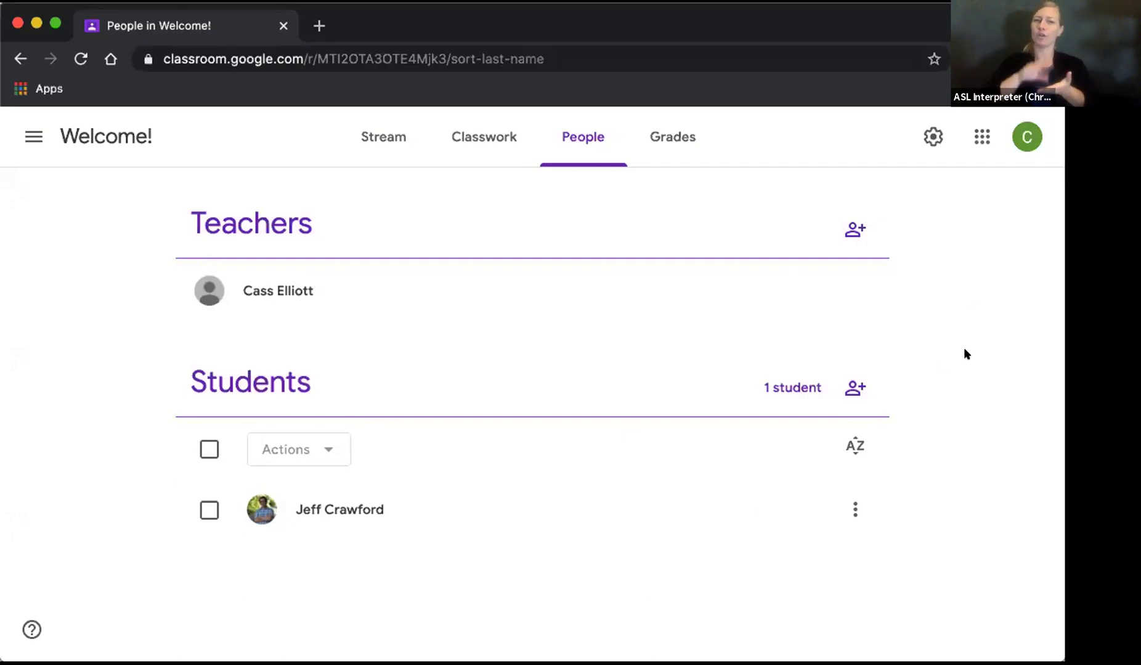
pyautogui.click(842, 237)
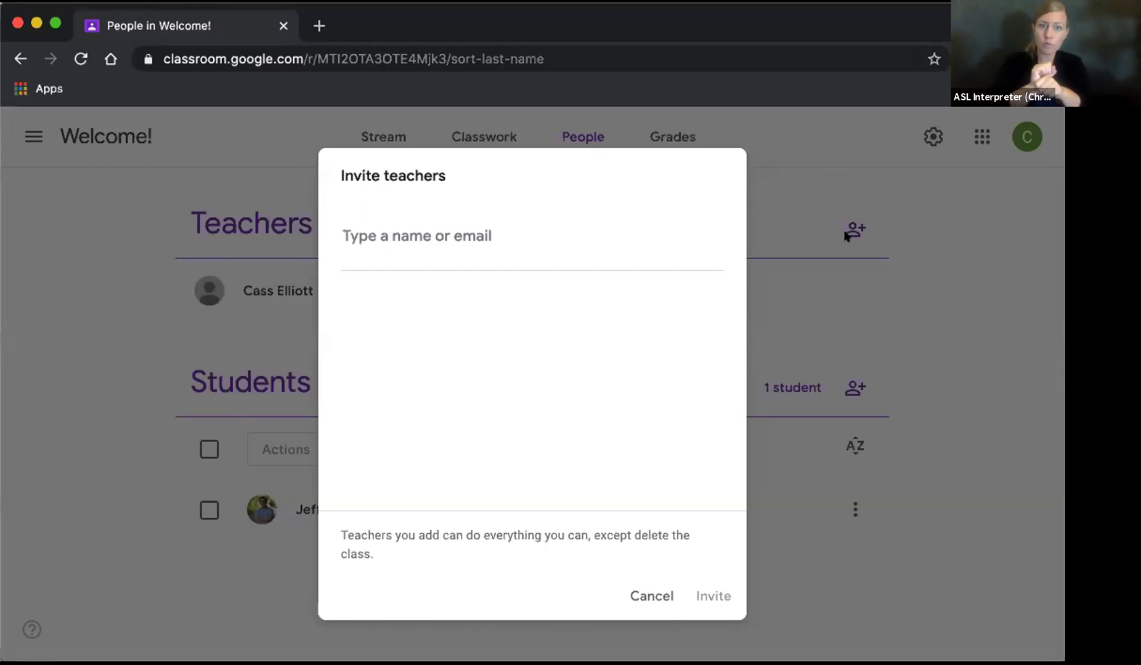
pyautogui.click(641, 596)
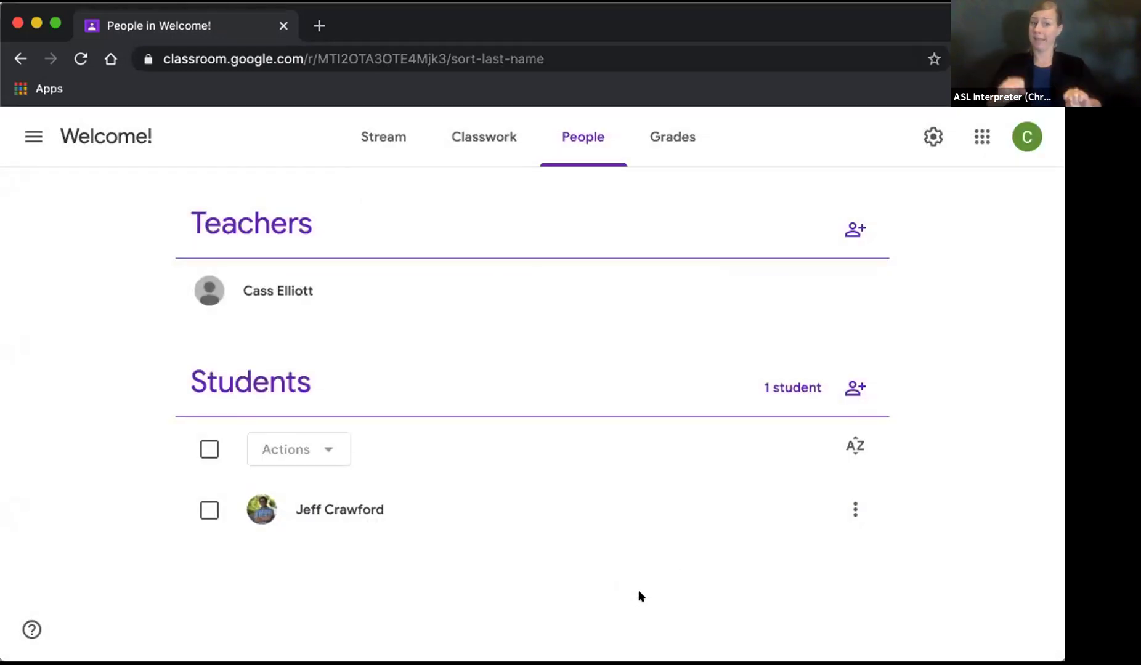
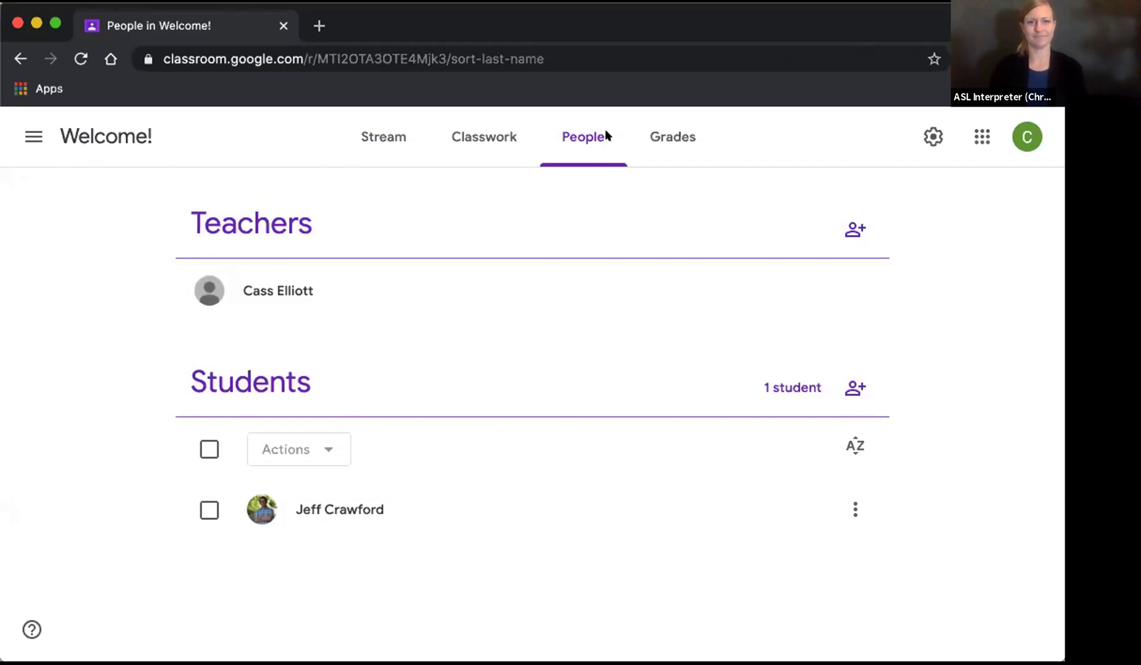
# Look at the class's Grades page and Stream, and switch to the LMS 101 Google Slides presentation.
pyautogui.click(671, 136)
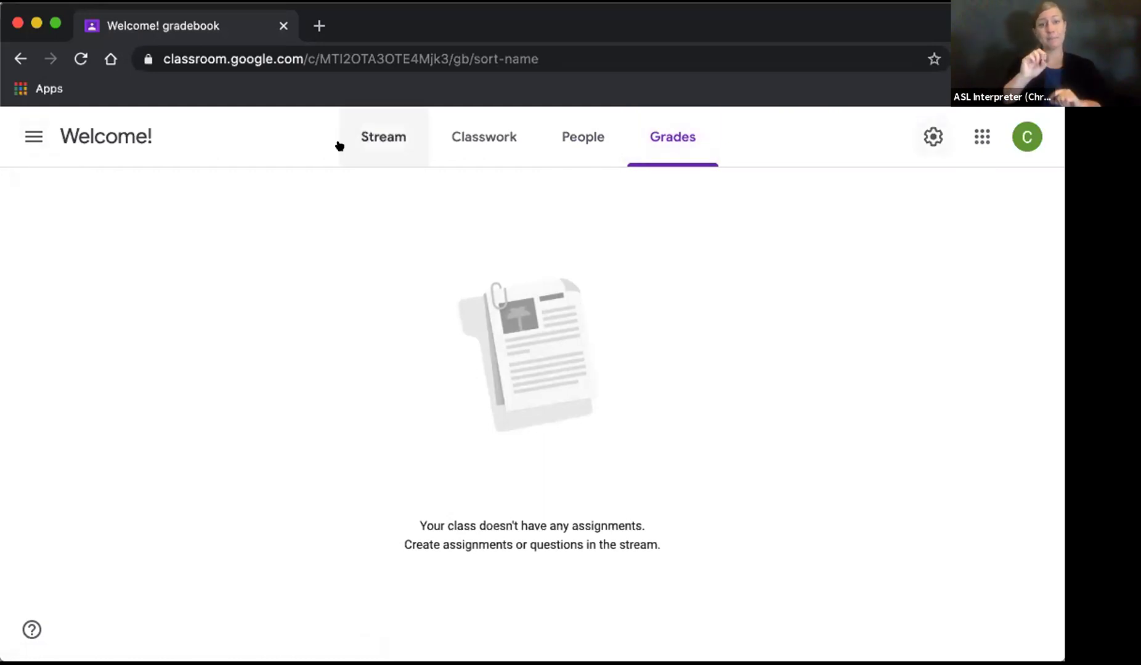
pyautogui.click(361, 139)
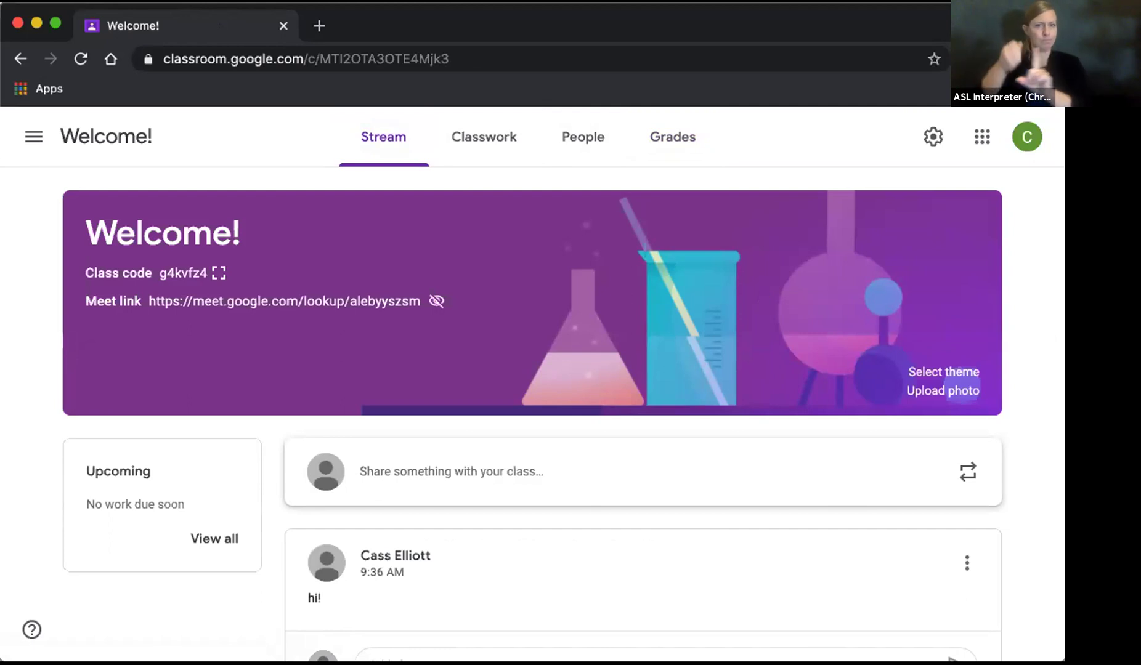
pyautogui.press('super+Tab')
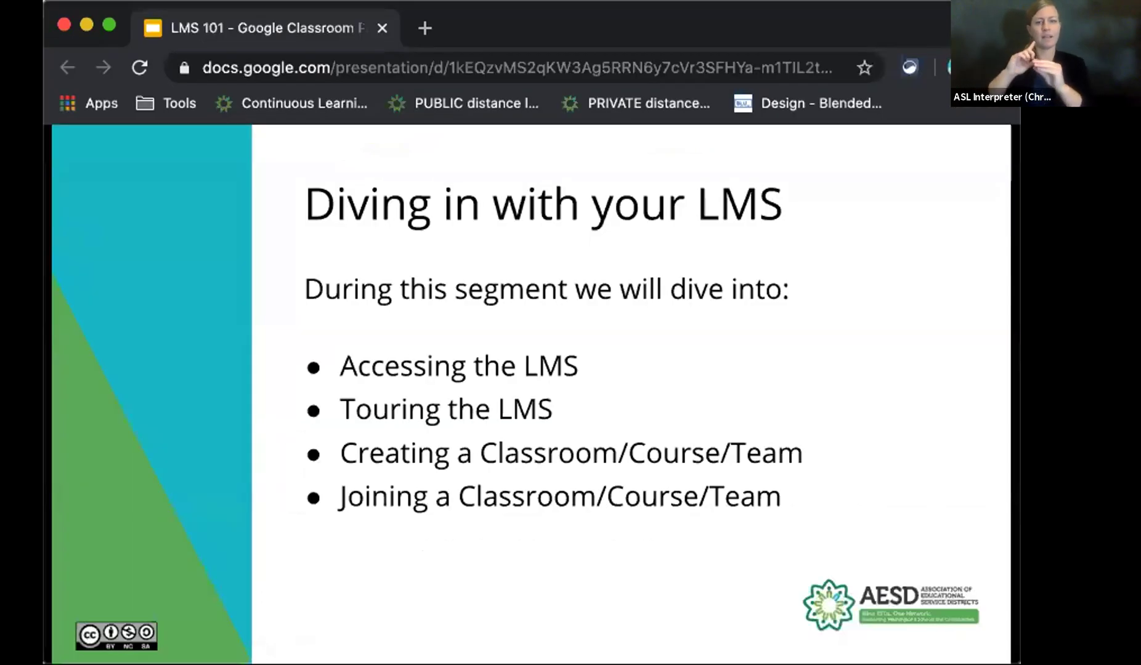
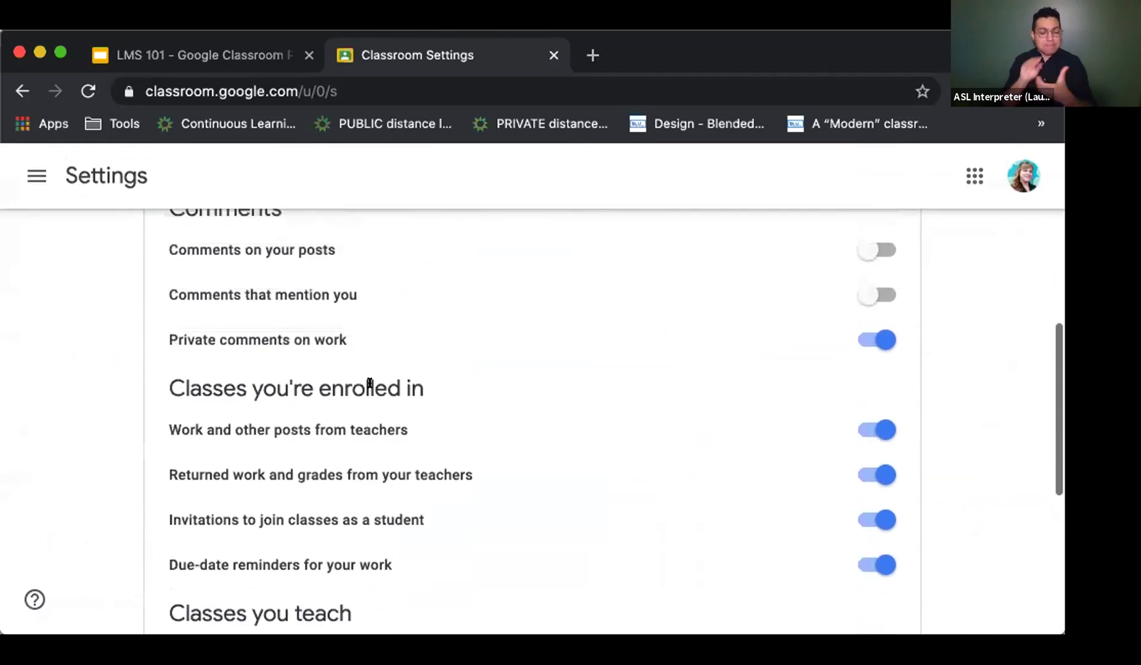
# Review the email and comment notification options in the Classroom account settings.
pyautogui.scroll(1, 369, 386)
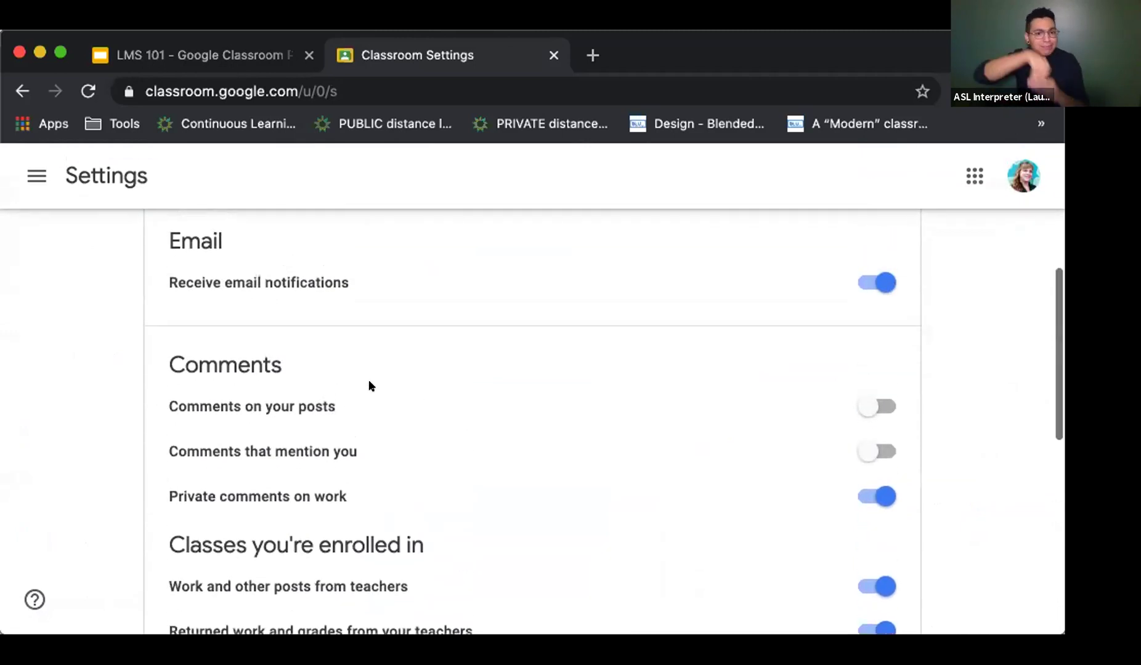
pyautogui.scroll(-1, 370, 386)
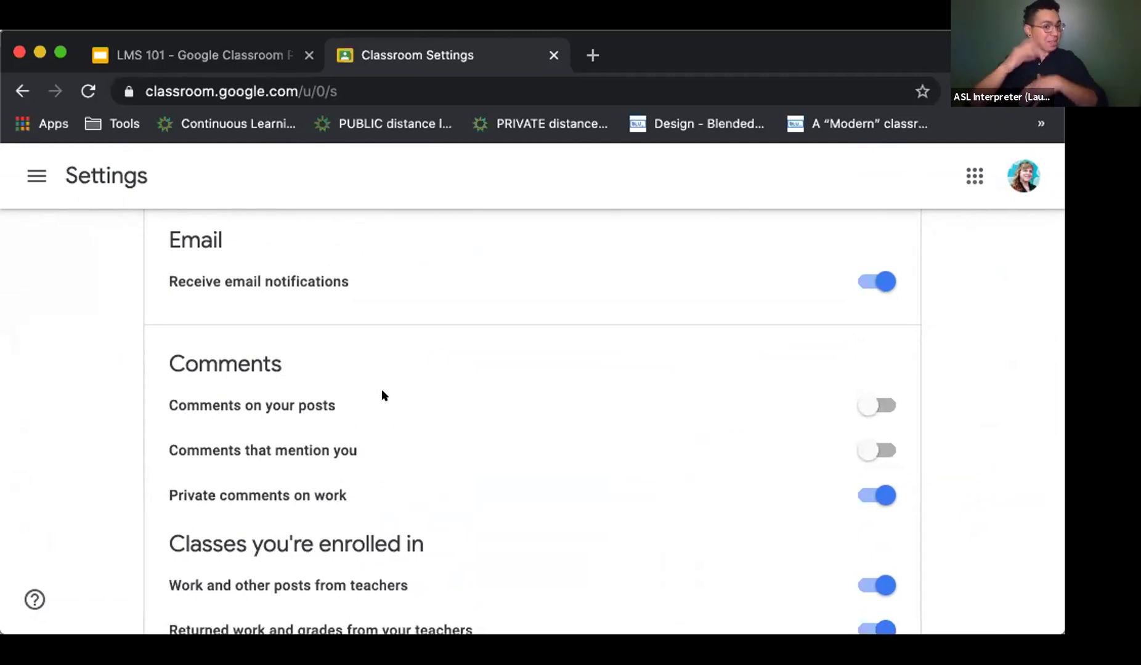
# Look over the Classroom settings from the account section down to the notification options for enrolled classes.
pyautogui.scroll(-3, 383, 394)
pyautogui.scroll(5, 383, 394)
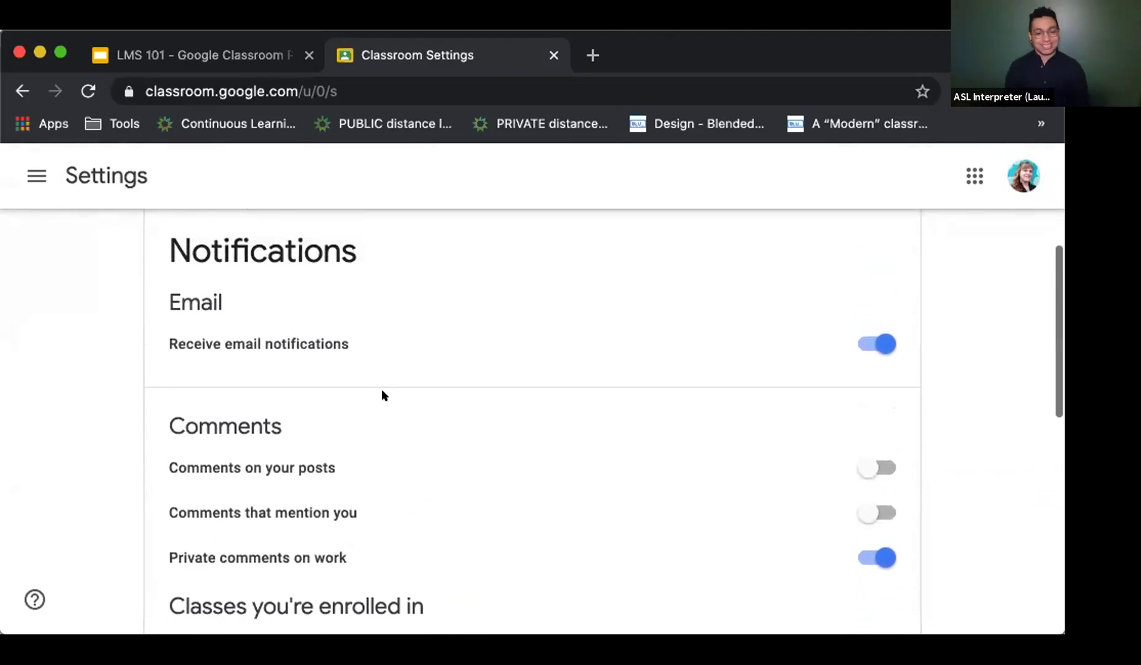
pyautogui.scroll(2, 381, 395)
pyautogui.scroll(2, 381, 395)
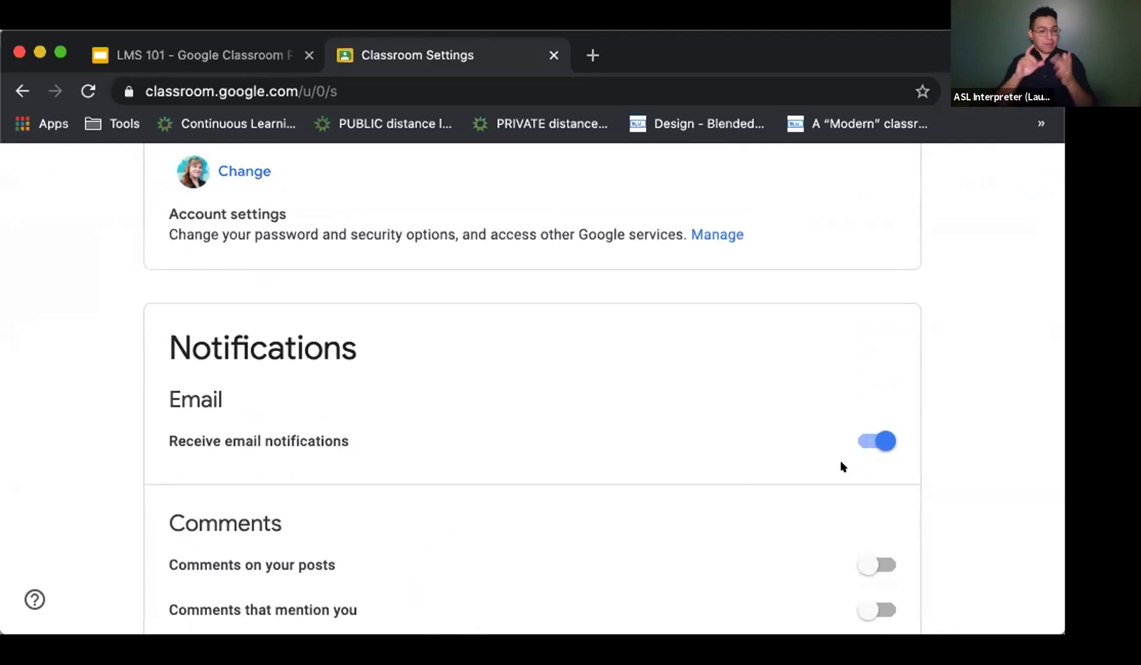
pyautogui.scroll(-5, 812, 477)
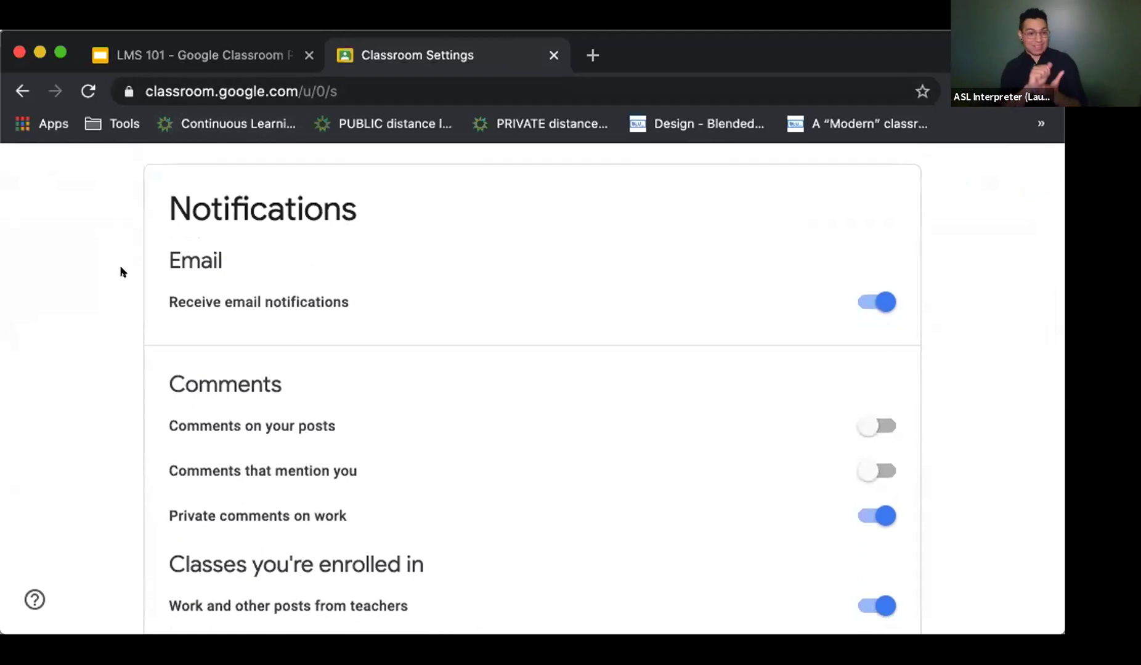
# Return to the class list and open the stream of the "Welcome to Google Classroom!" class.
pyautogui.scroll(9, 119, 270)
pyautogui.click(24, 166)
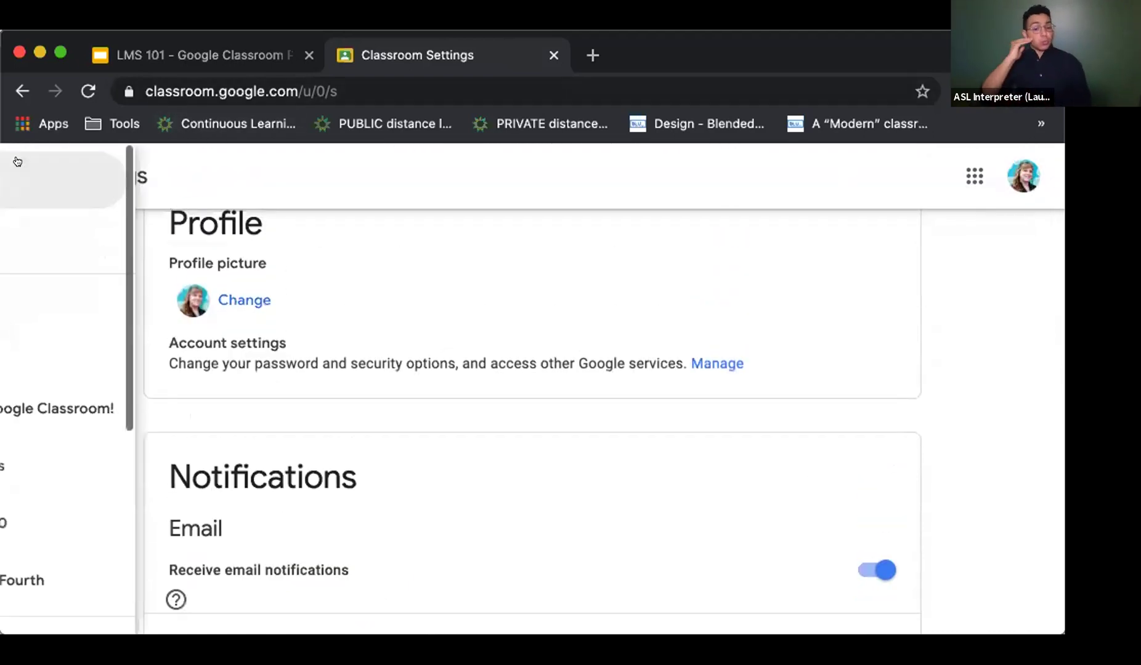
pyautogui.click(43, 178)
pyautogui.scroll(7, 360, 258)
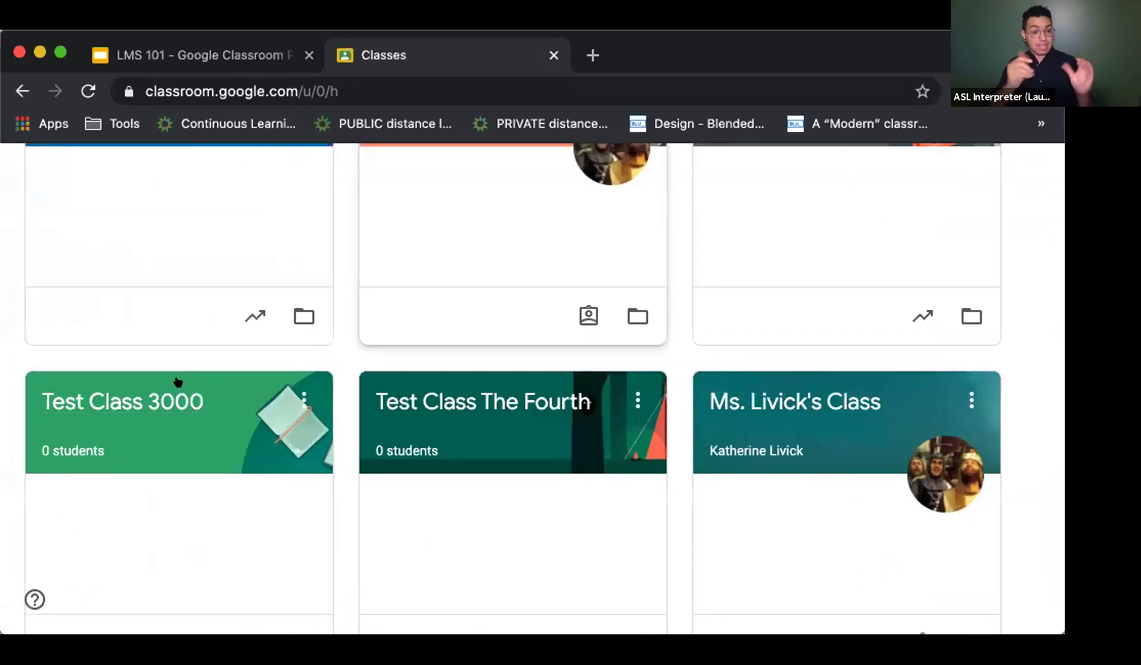
pyautogui.click(197, 258)
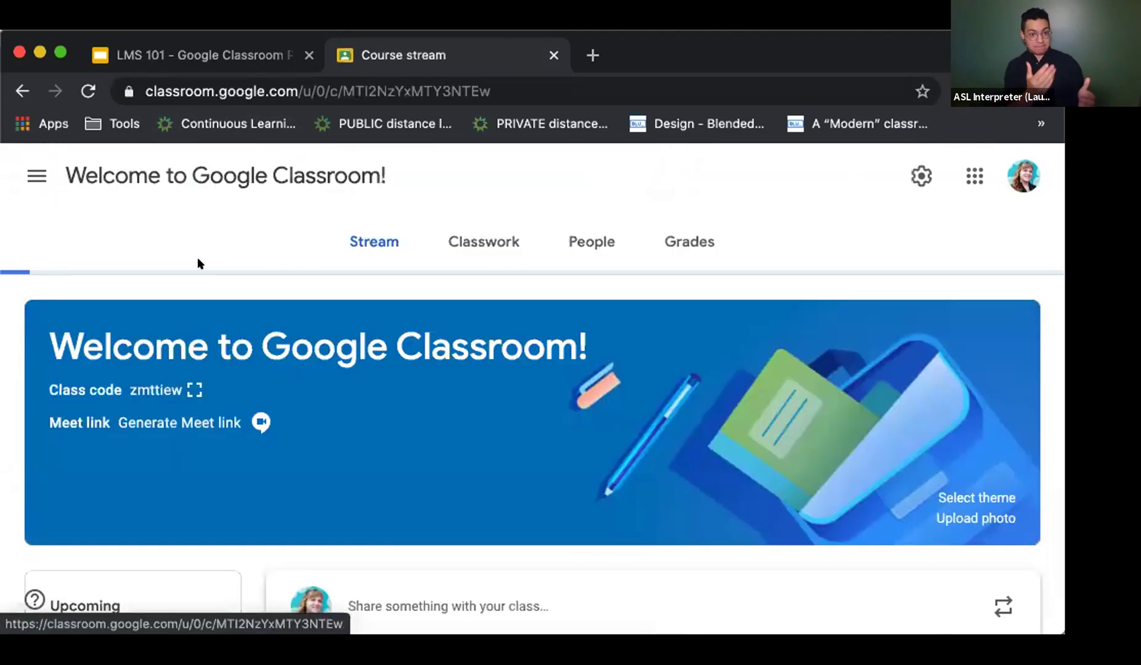
pyautogui.scroll(-3, 580, 510)
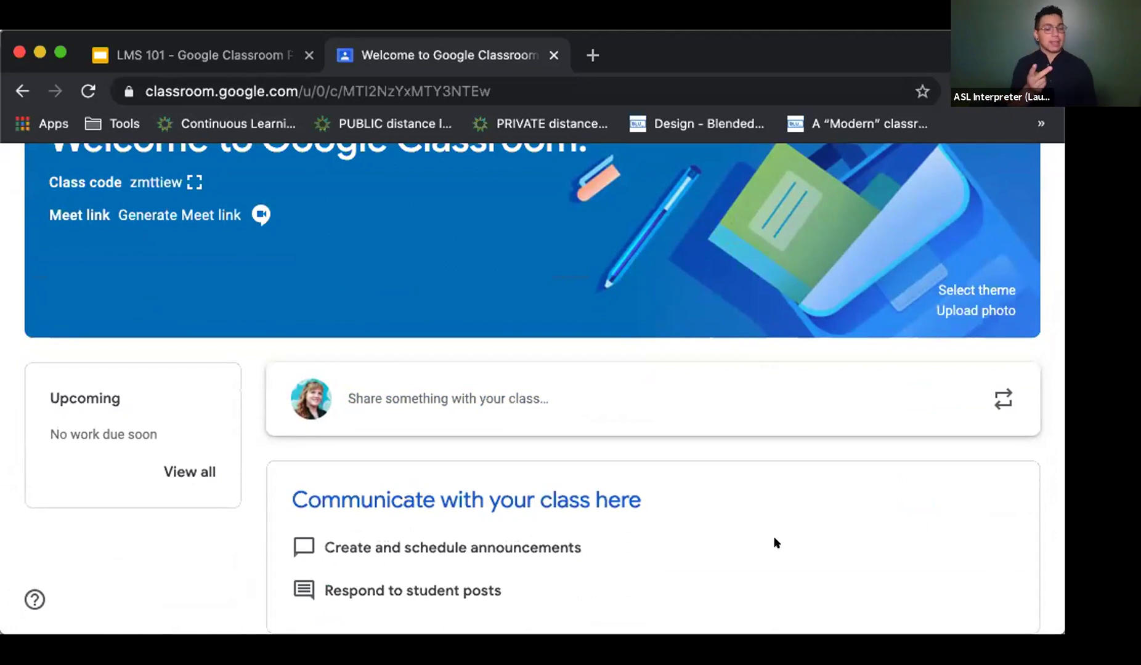
# View the "Synthesize & Apply" slide in the LMS 101 presentation, then return to Google Classroom and look over the class stream.
pyautogui.click(202, 43)
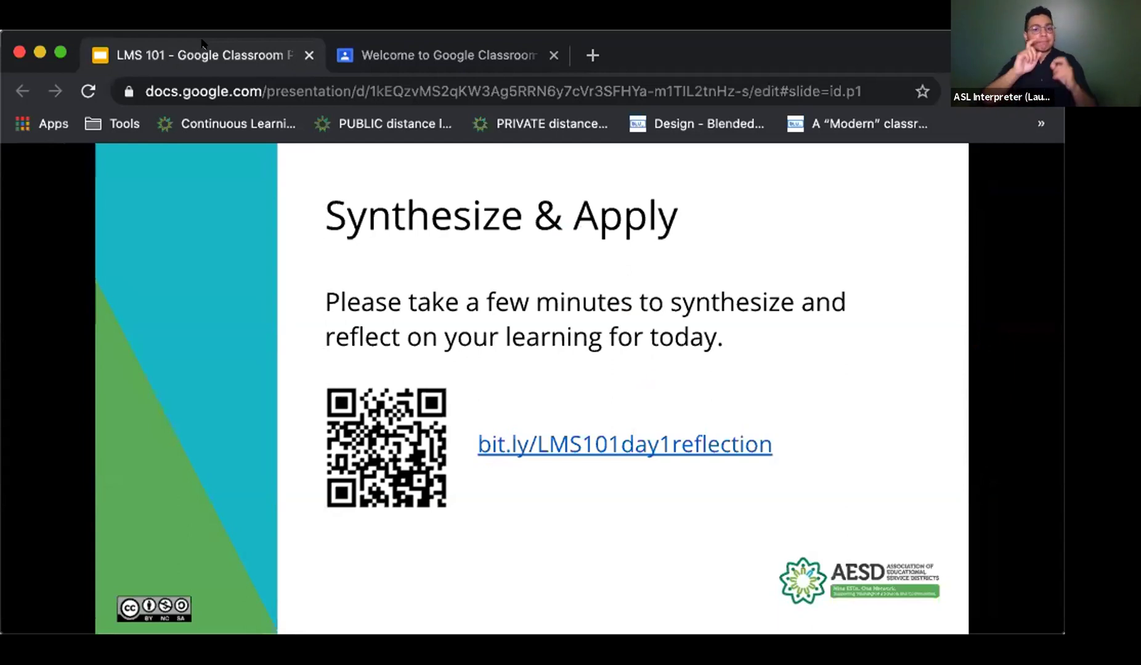
pyautogui.moveTo(364, 165)
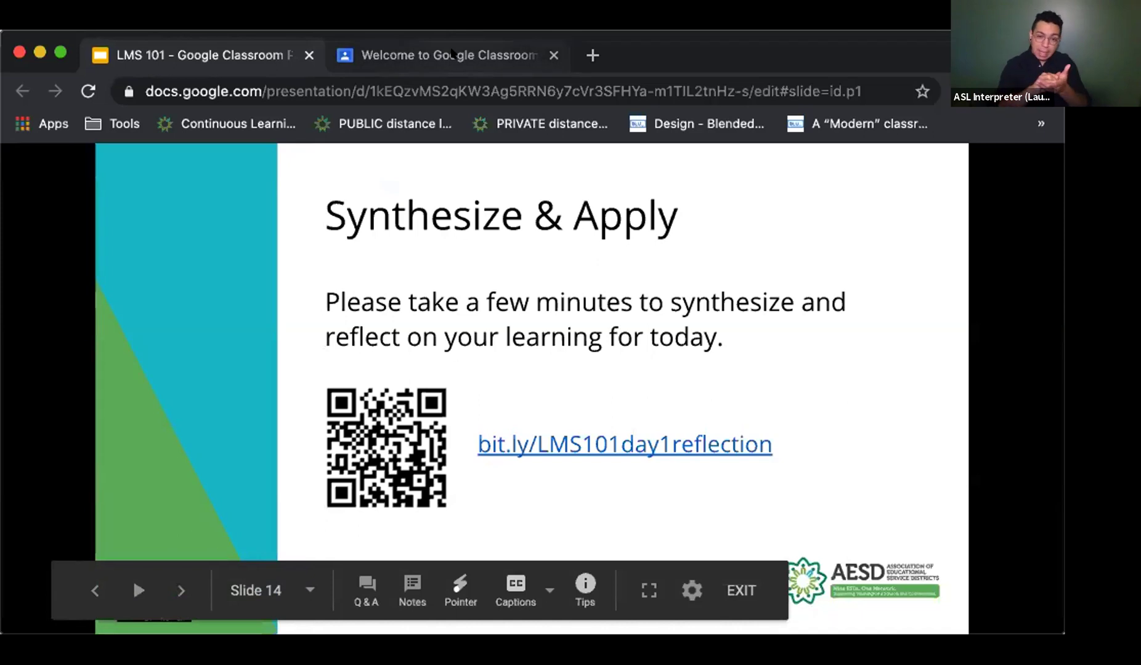
pyautogui.click(451, 54)
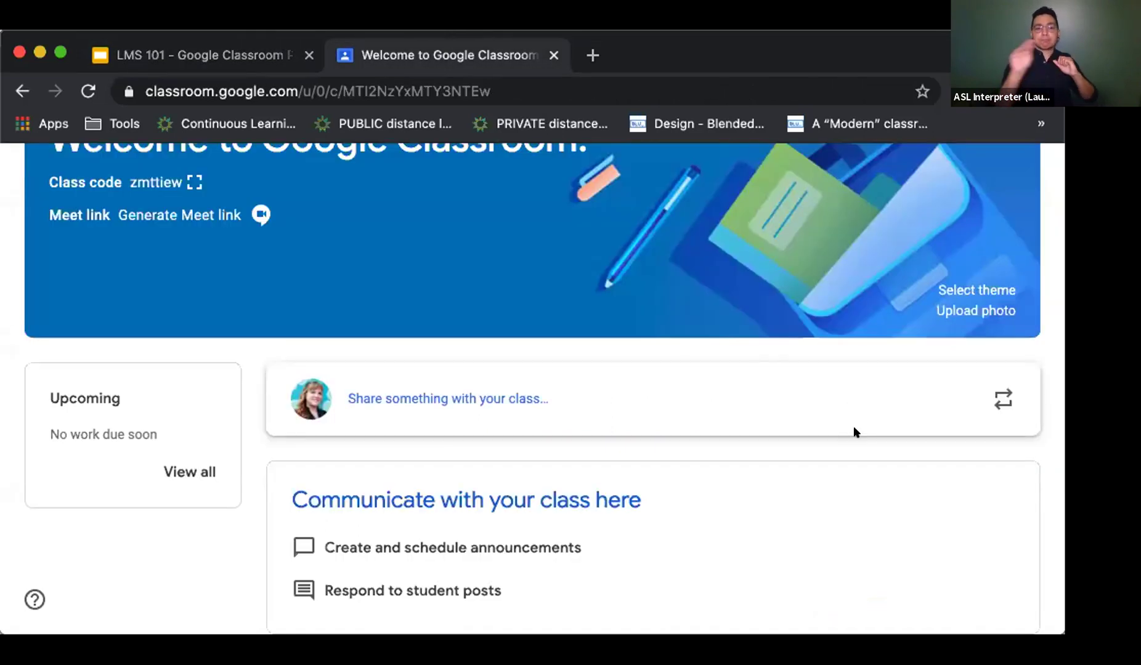
pyautogui.scroll(4, 203, 385)
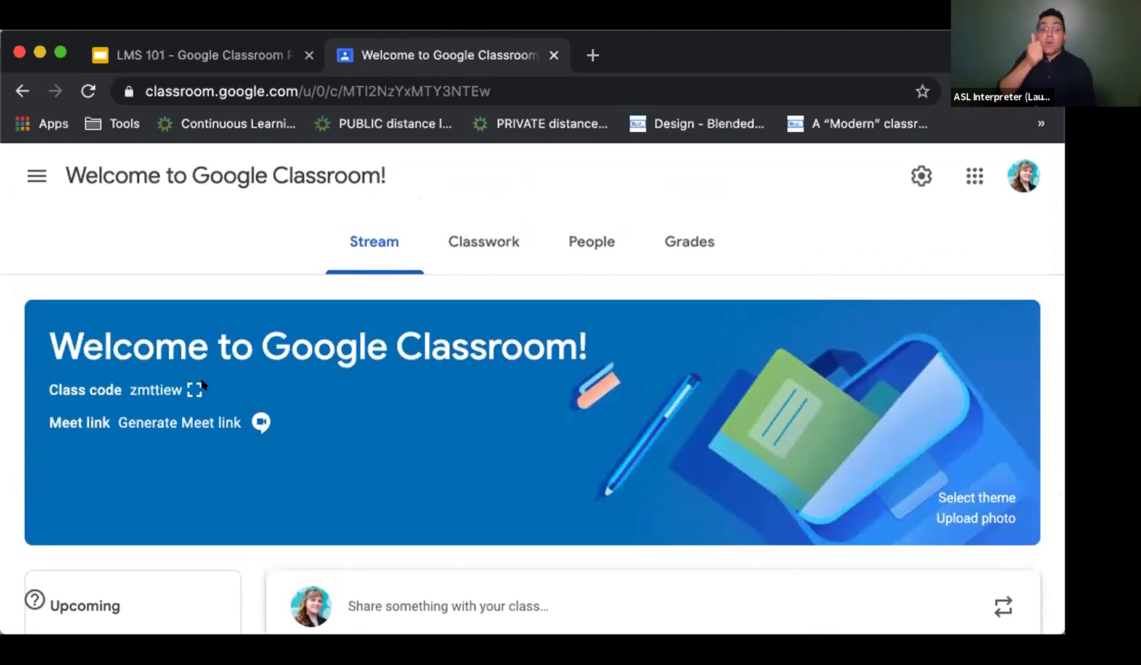
pyautogui.scroll(-3, 203, 385)
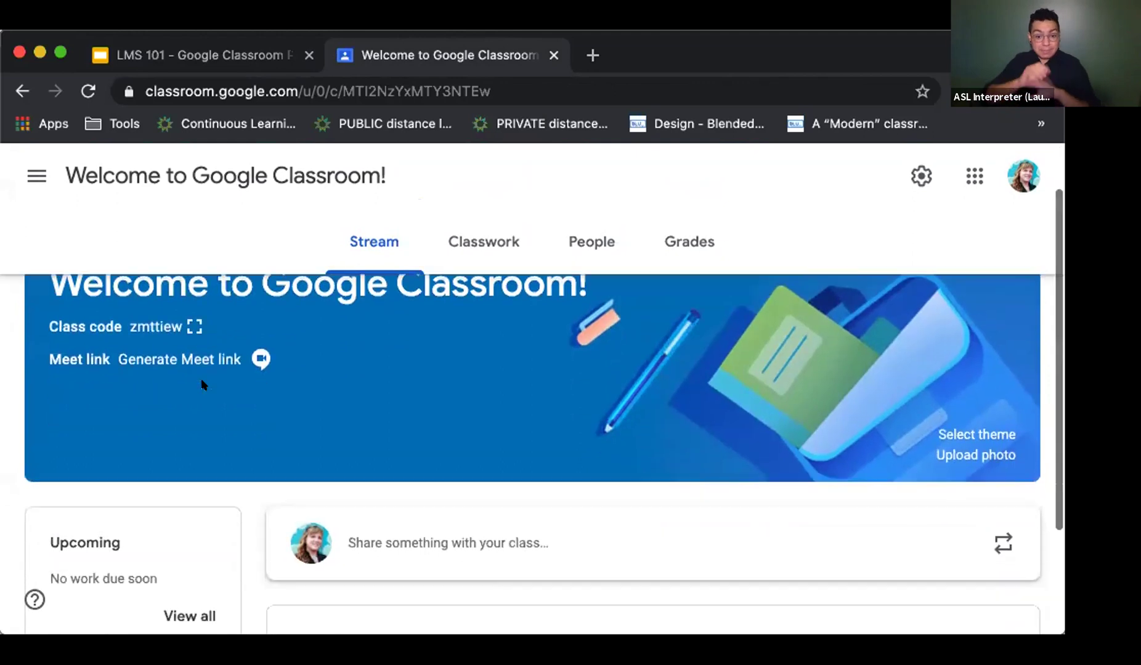
pyautogui.scroll(-1, 203, 385)
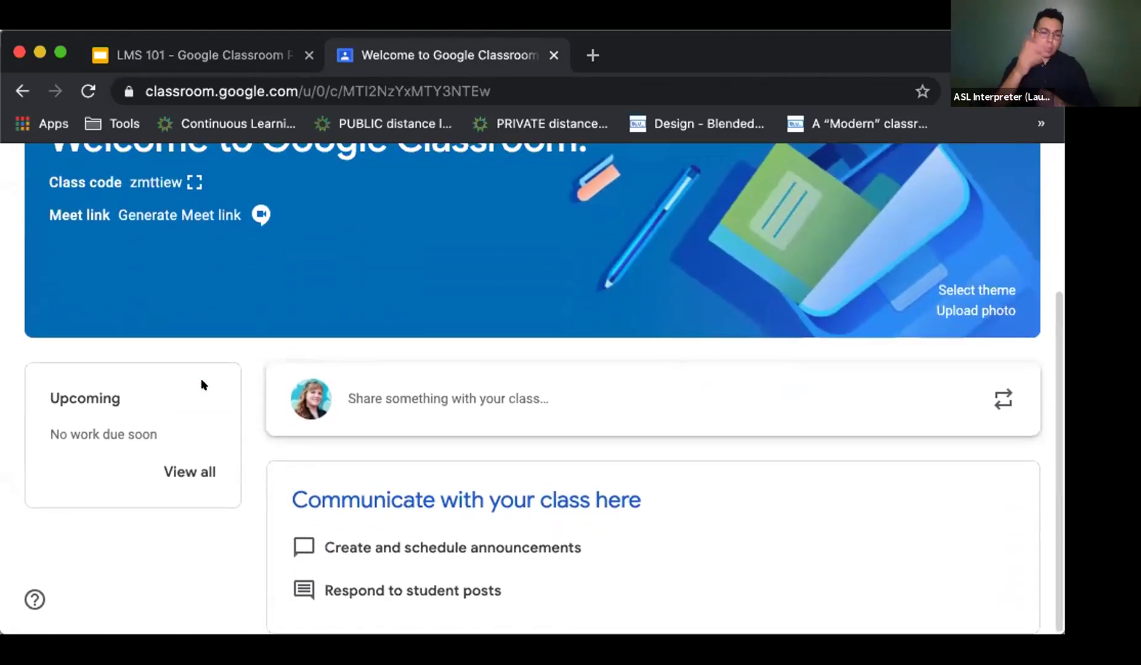
pyautogui.scroll(4, 203, 385)
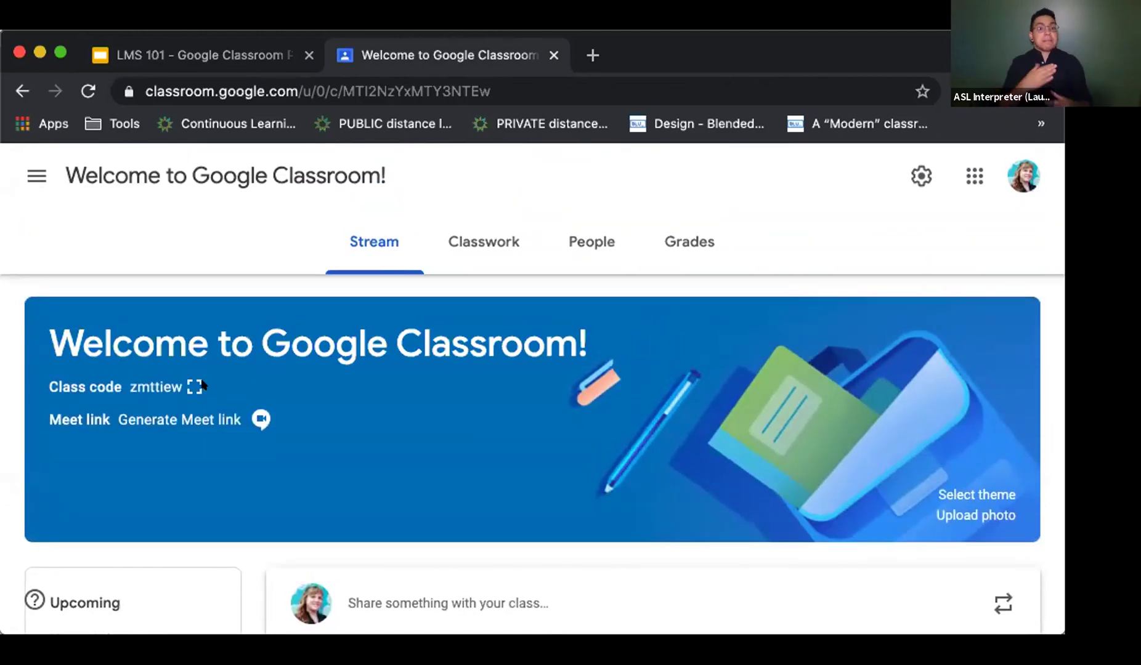
pyautogui.scroll(1, 210, 390)
# Archive the class "Test Class The Fourth" from the class list.
pyautogui.click(39, 170)
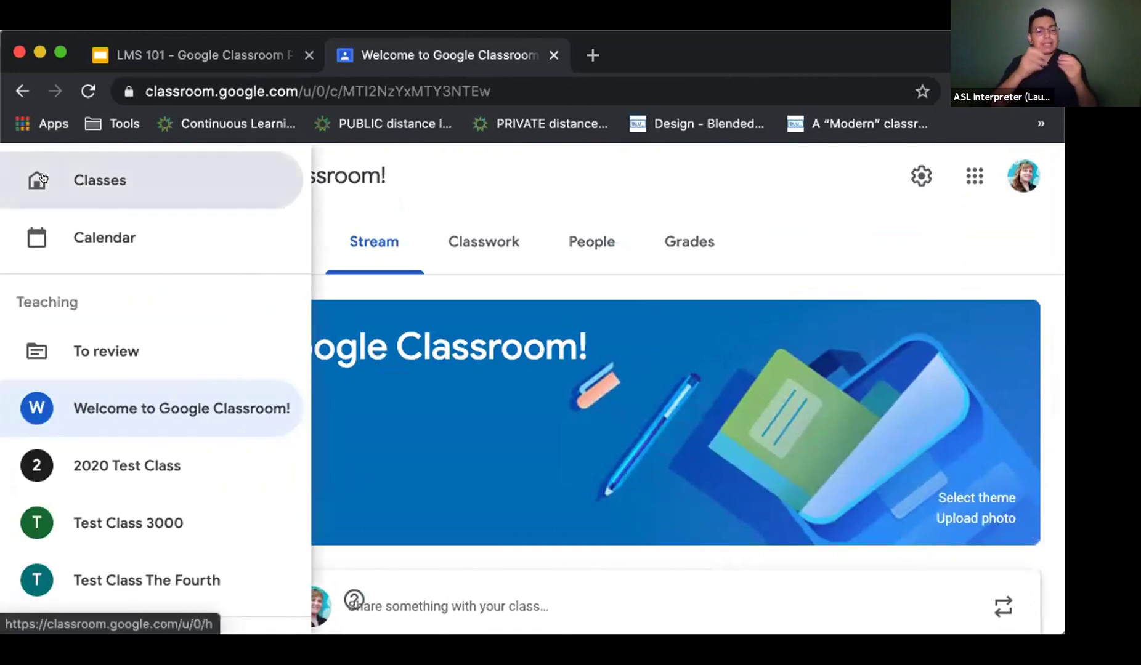
pyautogui.click(38, 174)
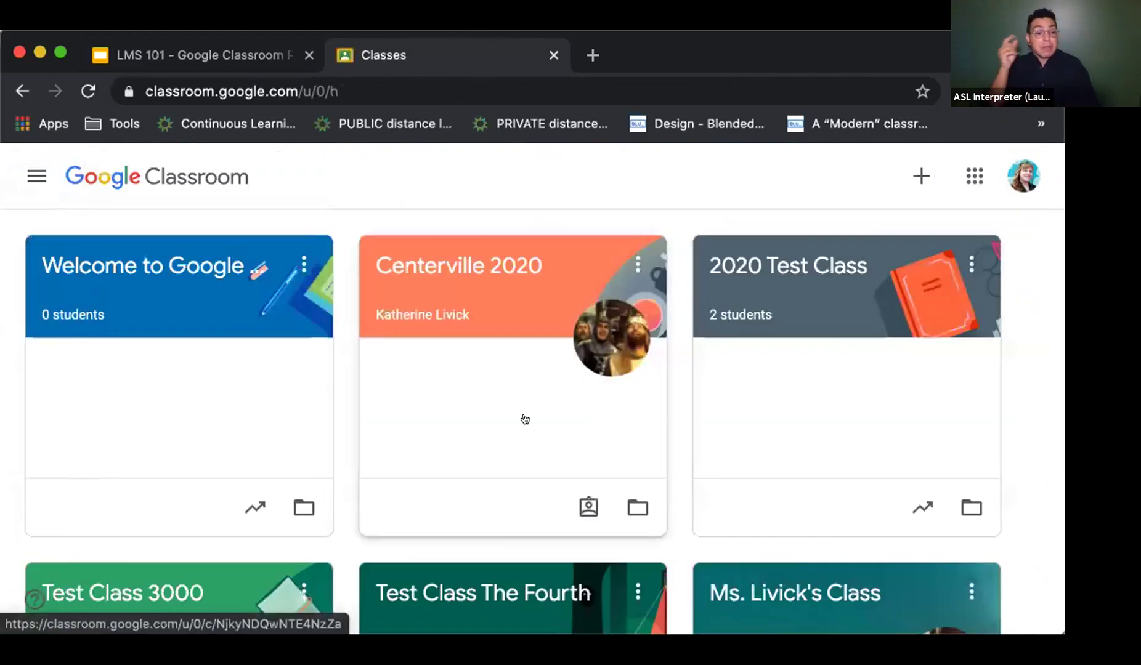
pyautogui.scroll(-3, 524, 419)
pyautogui.scroll(-1, 526, 418)
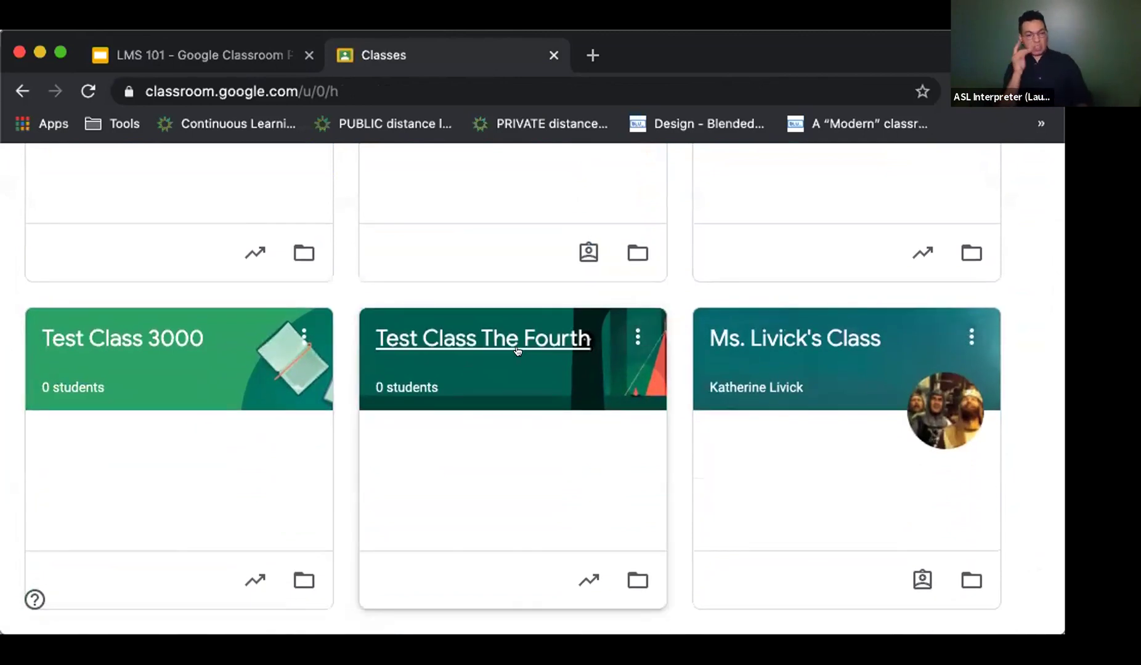
pyautogui.click(634, 337)
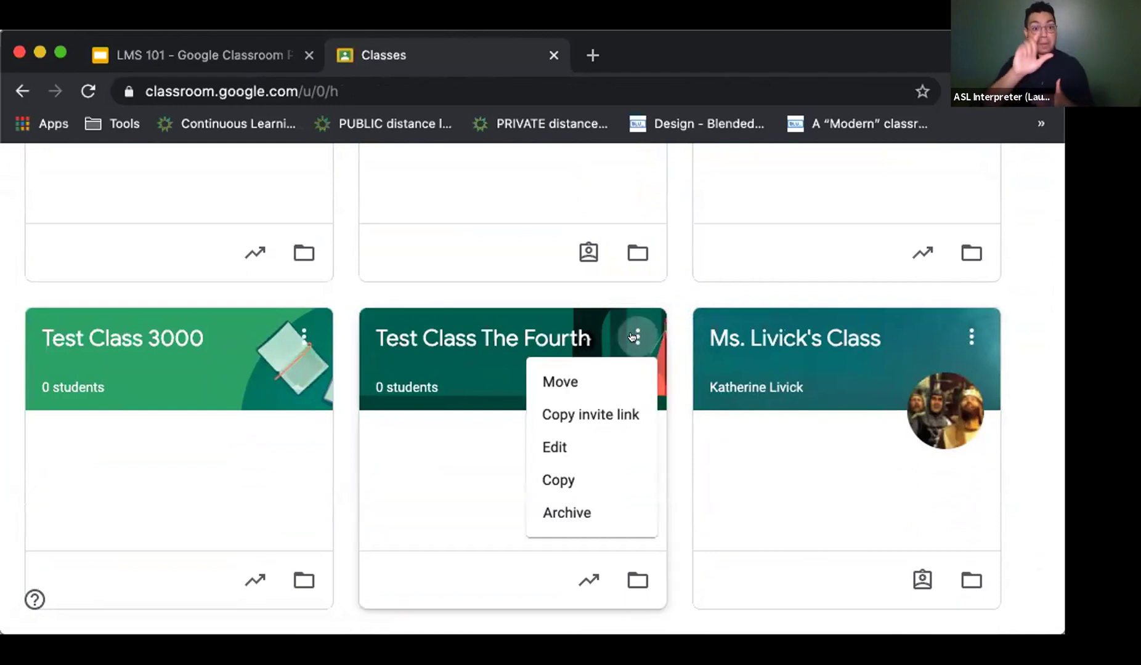
pyautogui.click(568, 513)
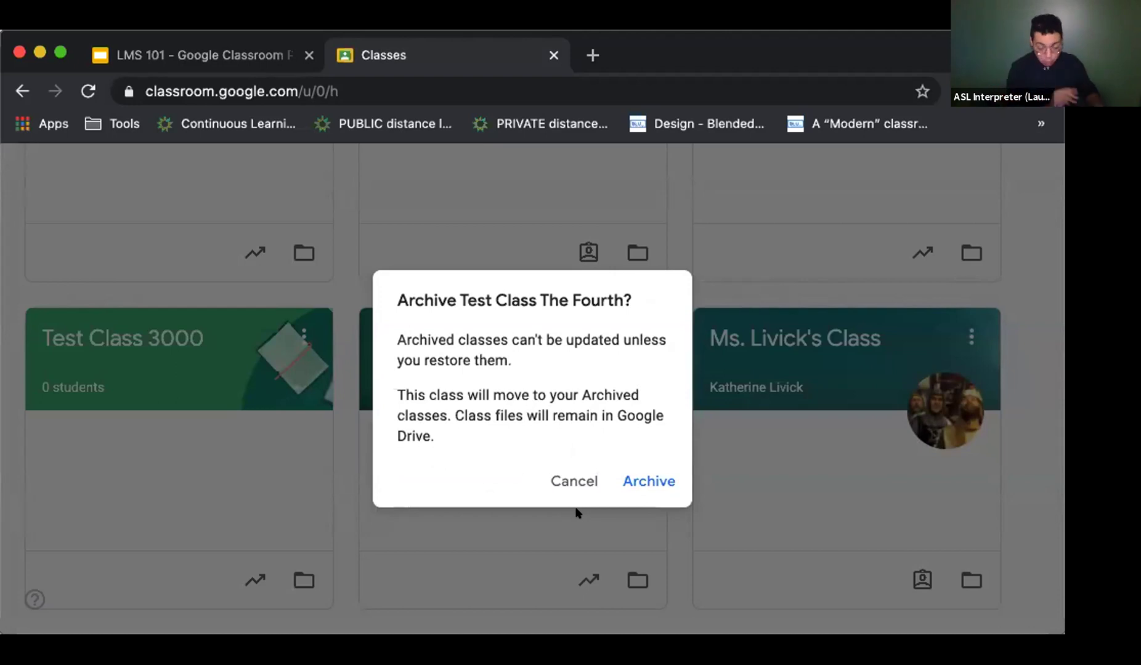
pyautogui.click(640, 474)
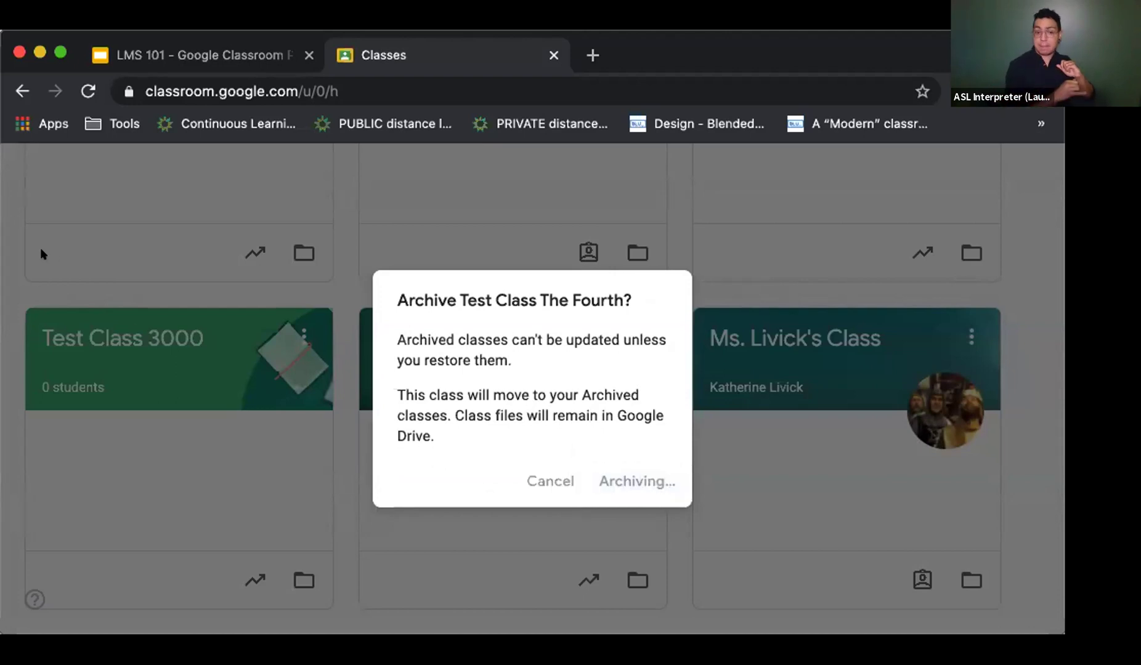
# Open the list of archived classes.
pyautogui.scroll(3, 96, 323)
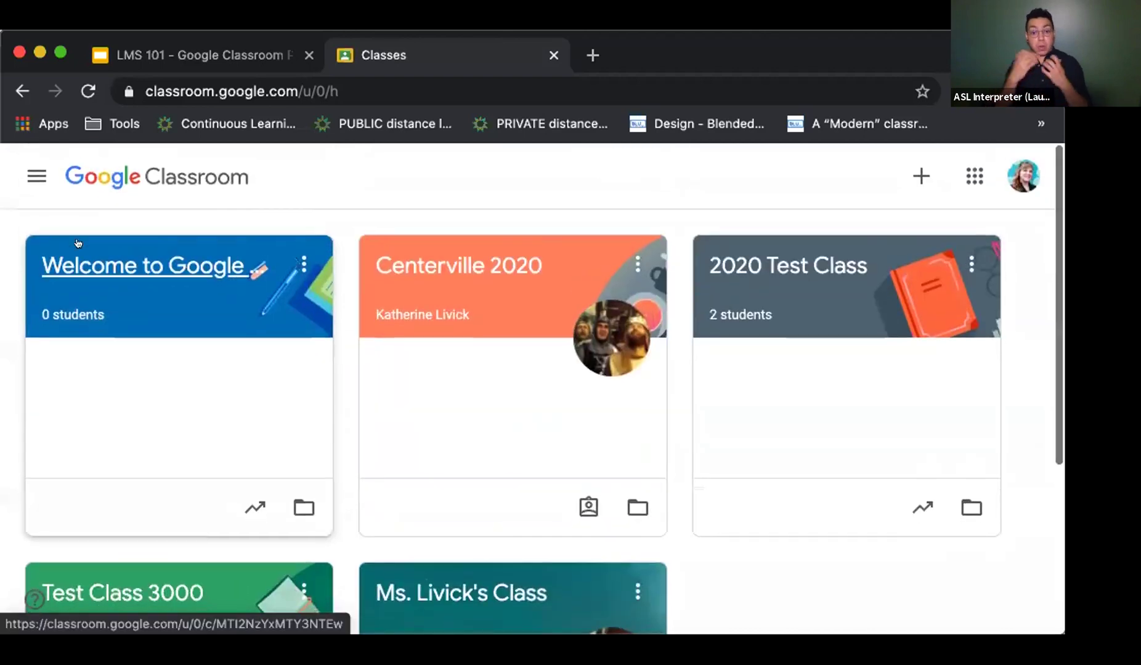
pyautogui.click(25, 176)
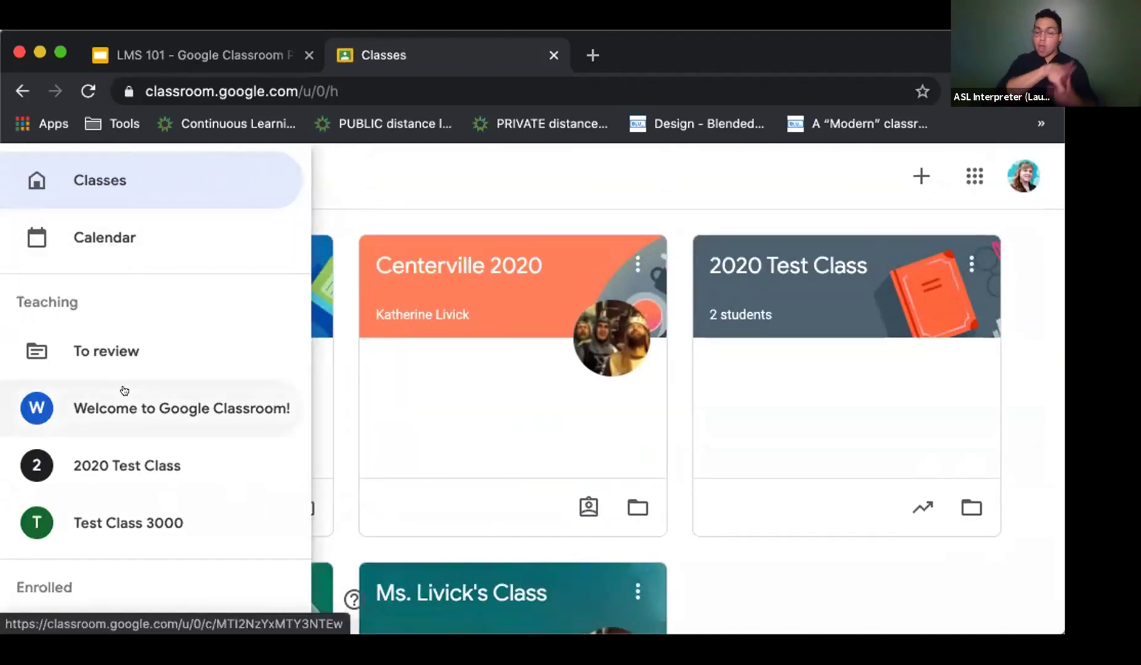
pyautogui.scroll(-3, 173, 499)
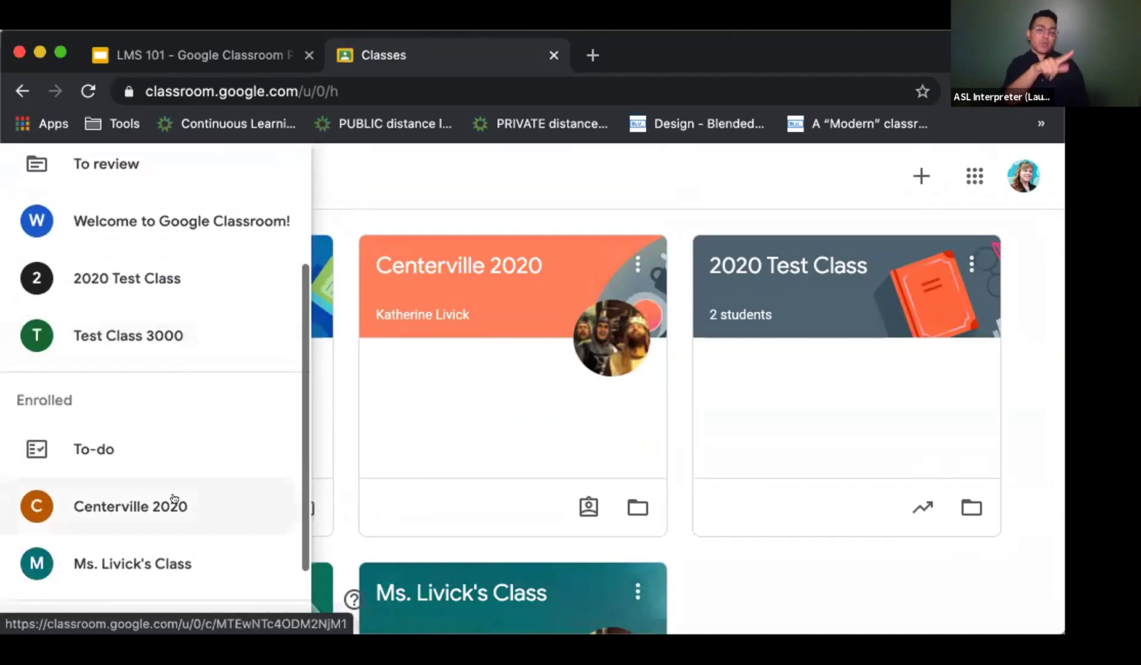
pyautogui.scroll(-2, 173, 498)
pyautogui.click(142, 530)
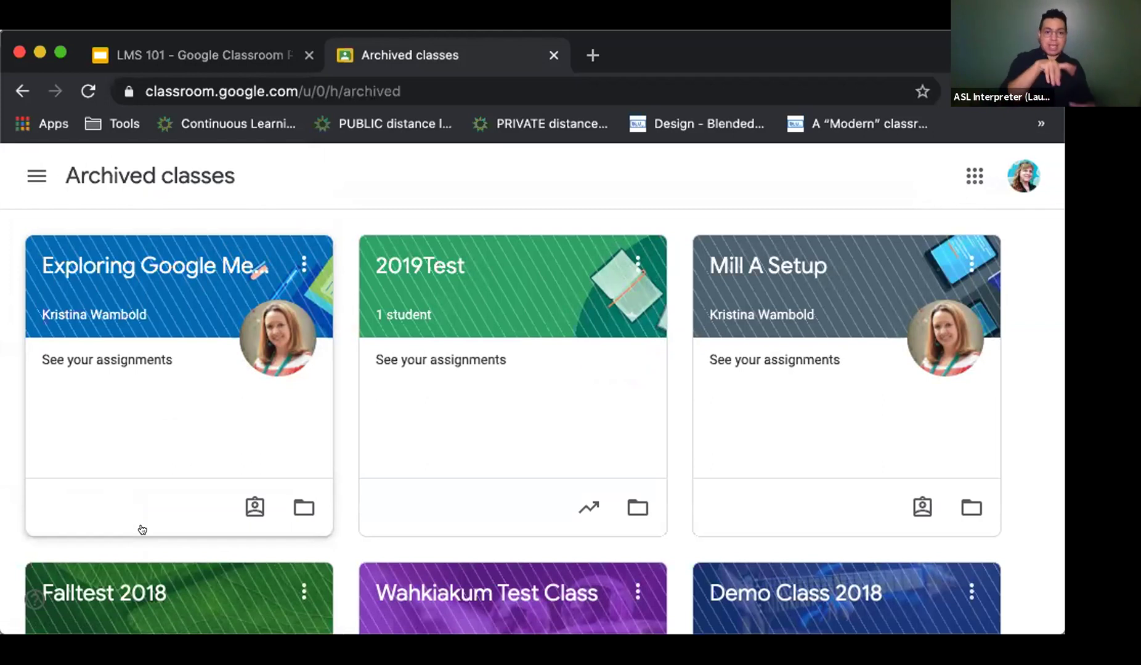
# Browse the archived classes and examine the actions available for the archived "2019Test" class, without choosing one.
pyautogui.scroll(-5, 690, 330)
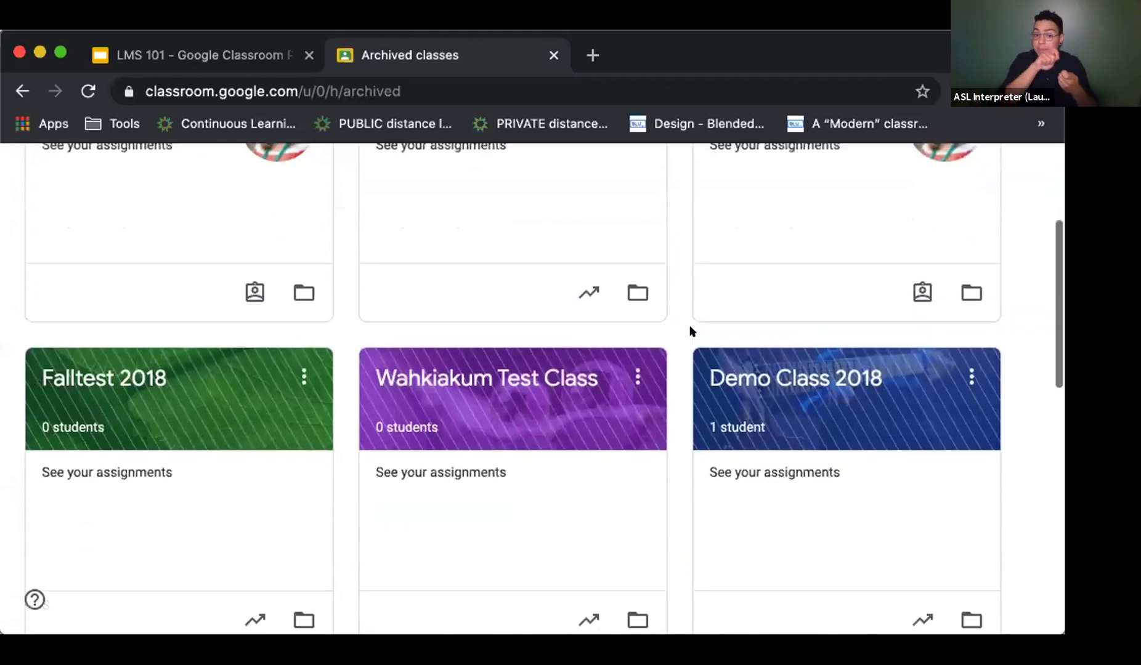
pyautogui.scroll(-3, 688, 328)
pyautogui.scroll(8, 687, 328)
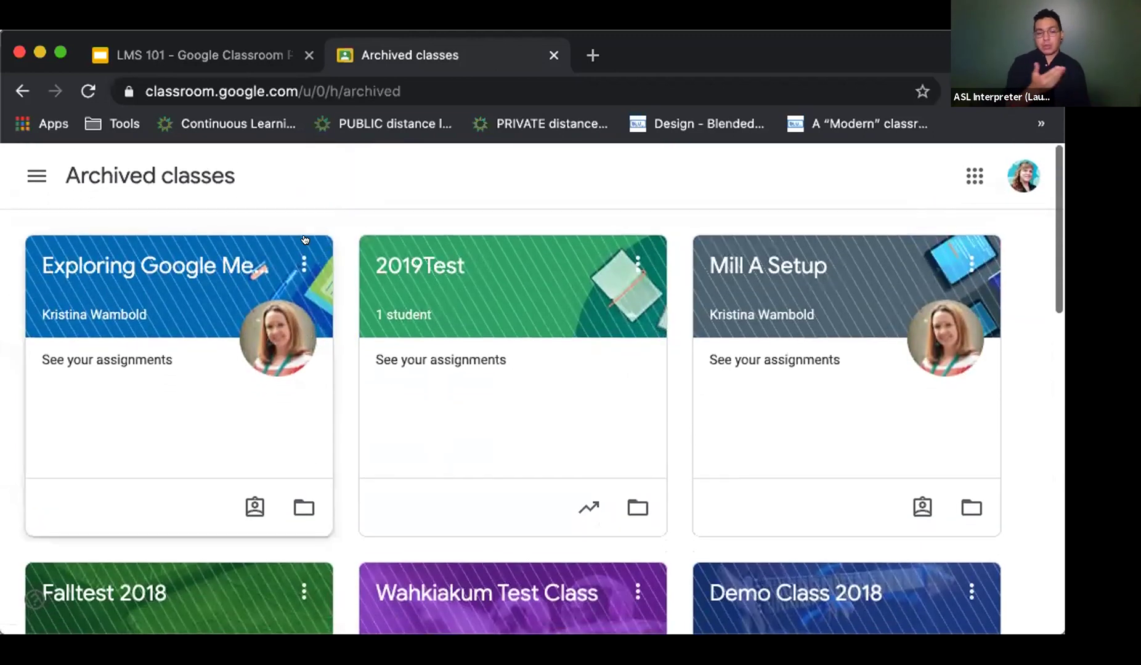
pyautogui.click(635, 262)
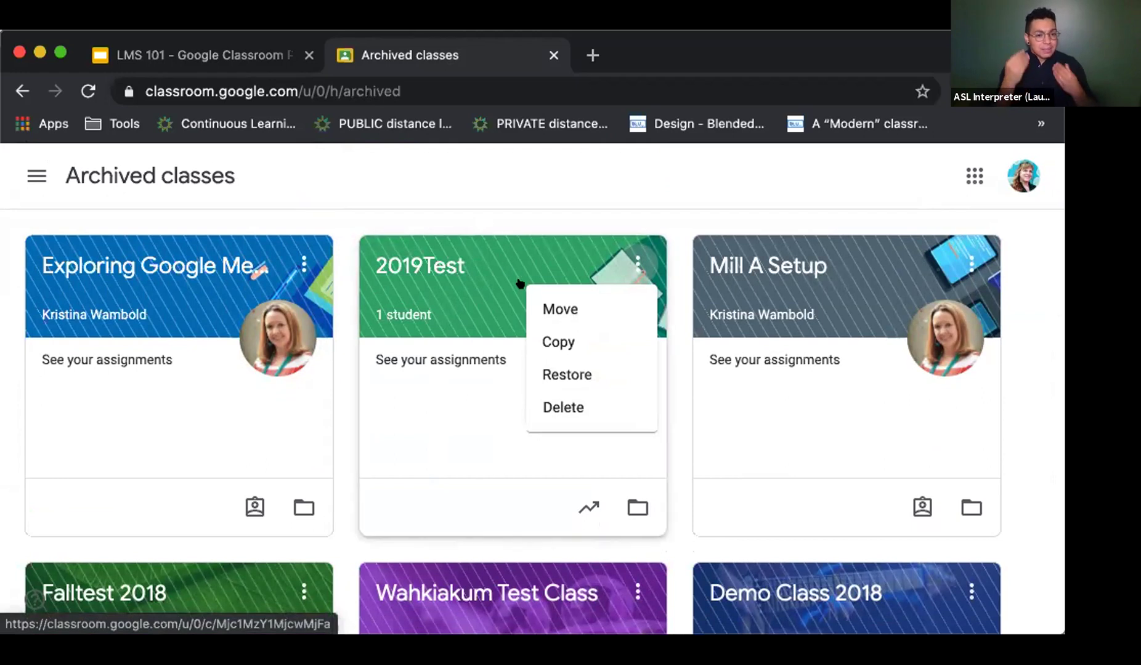
pyautogui.click(493, 199)
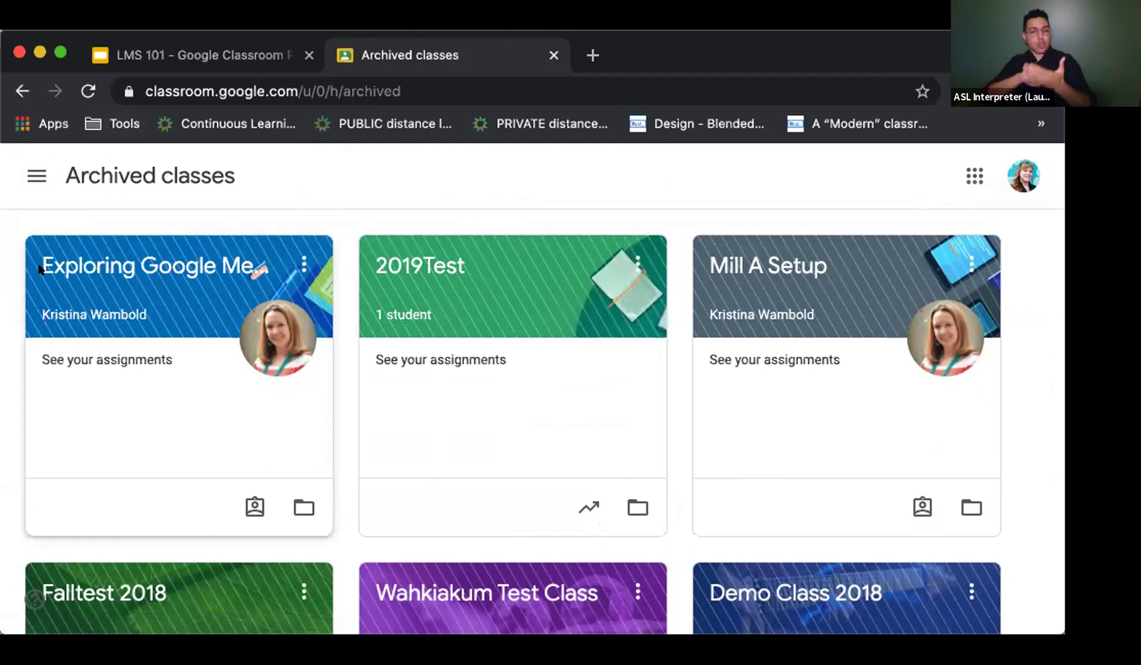
# Return to the active classes, open "Welcome to Google Classroom!" and examine the teacher and student sections of its People page.
pyautogui.click(34, 176)
pyautogui.click(33, 178)
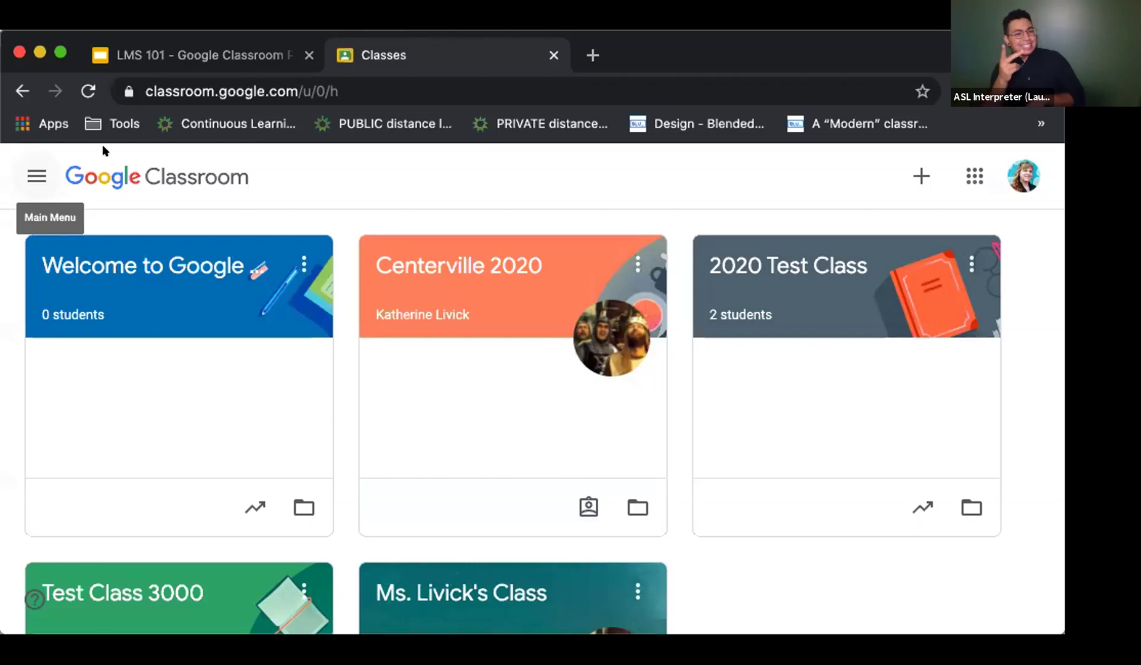
pyautogui.click(189, 257)
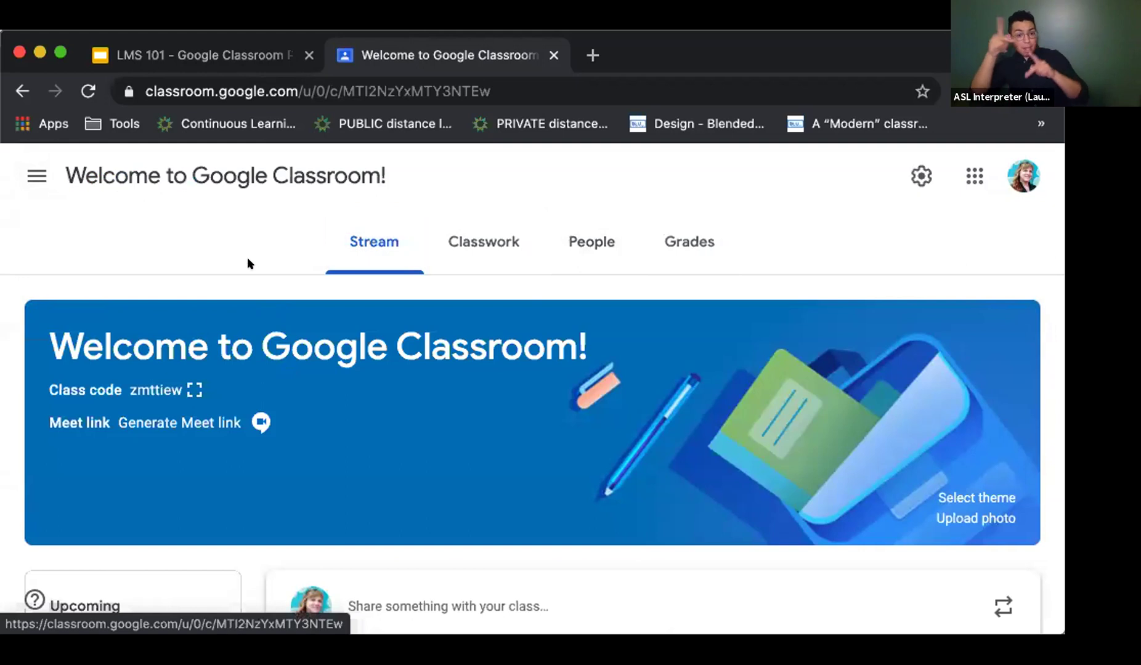
pyautogui.click(568, 244)
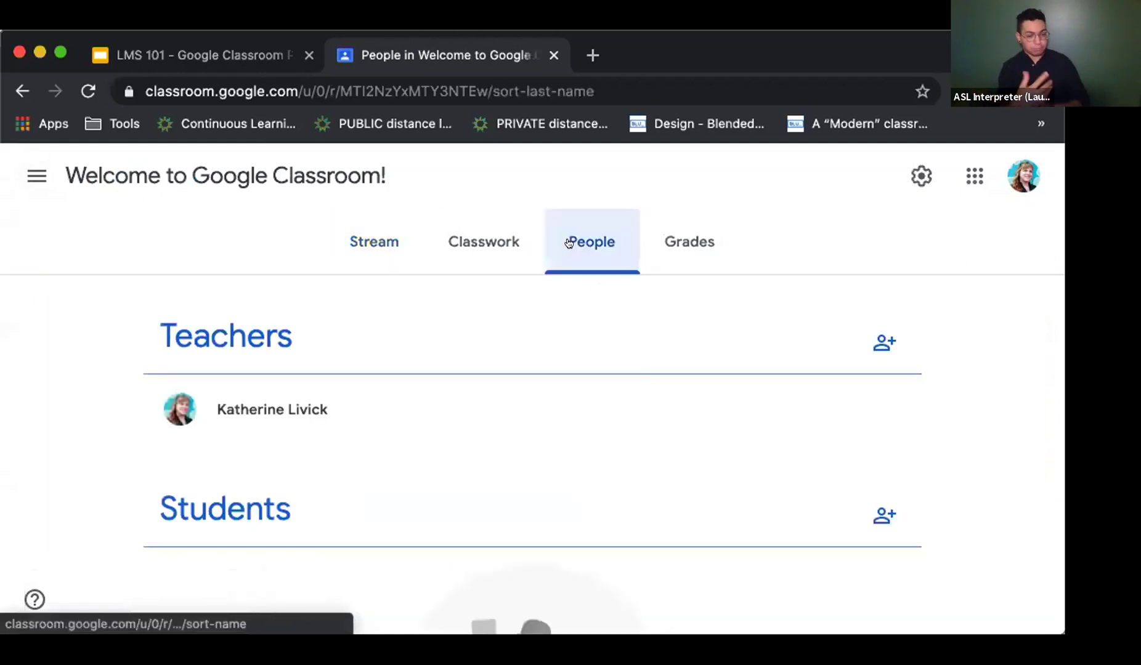
pyautogui.scroll(-5, 575, 431)
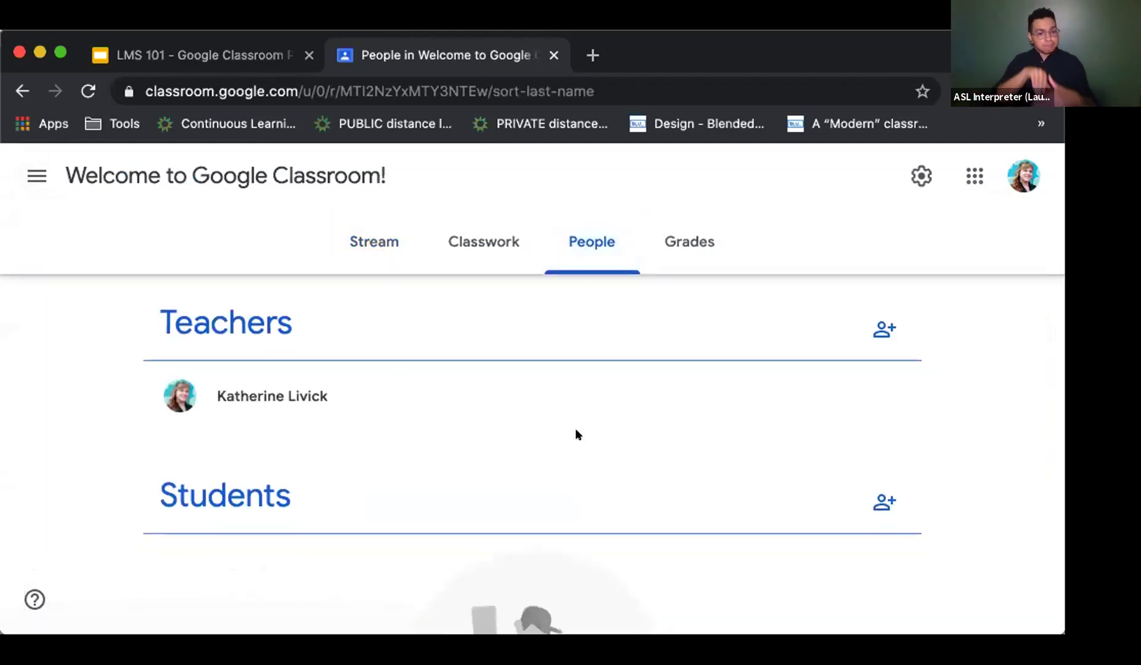
pyautogui.scroll(5, 577, 435)
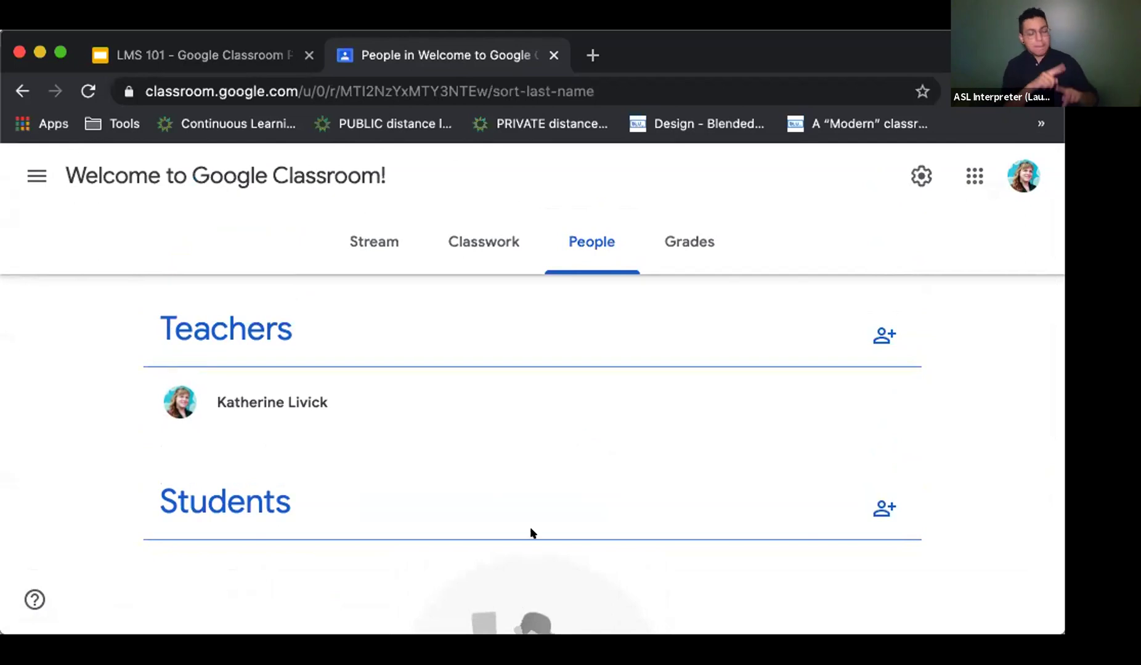
pyautogui.scroll(-4, 531, 523)
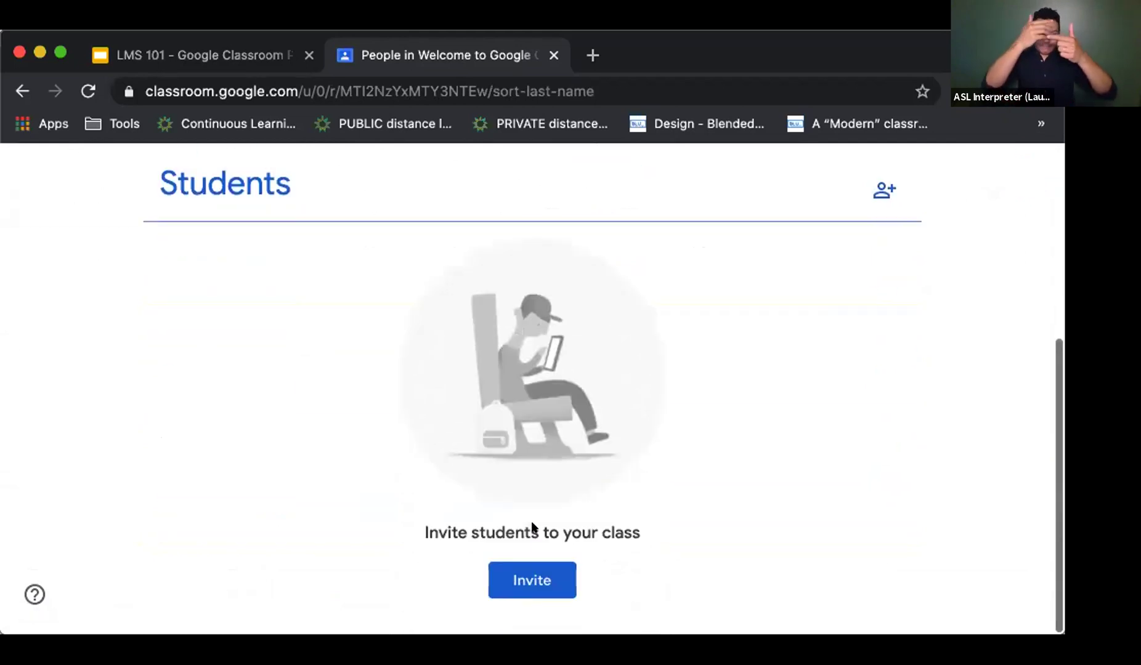
pyautogui.scroll(6, 532, 523)
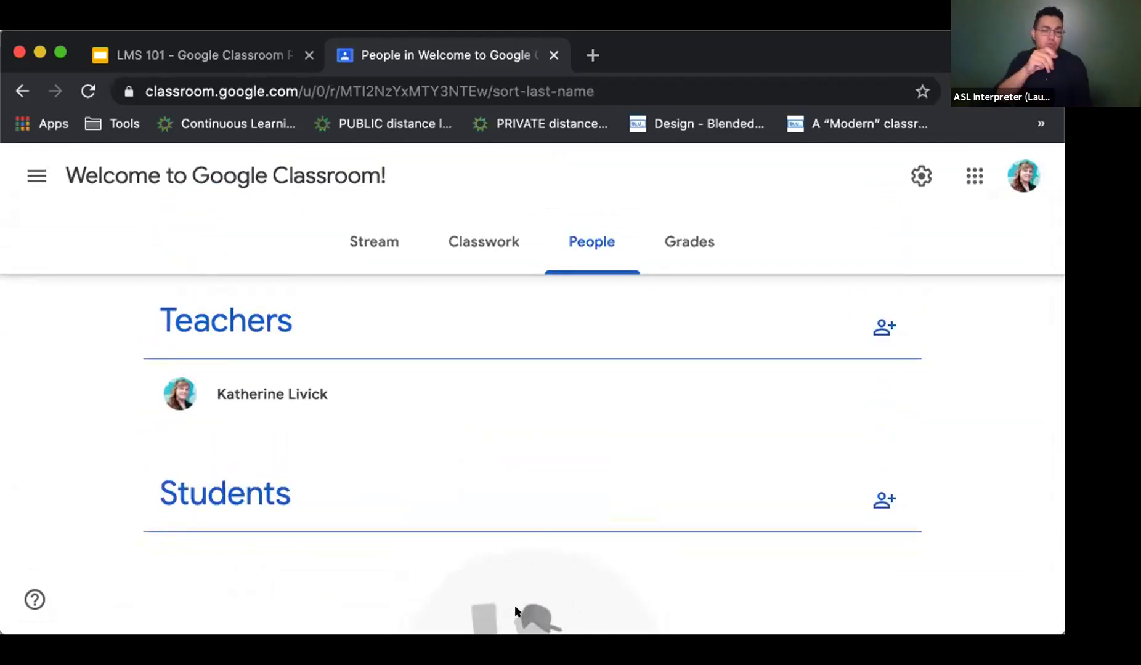
# Leave the People page of "Welcome to Google Classroom!" and return to the list of all classes.
pyautogui.scroll(1, 526, 592)
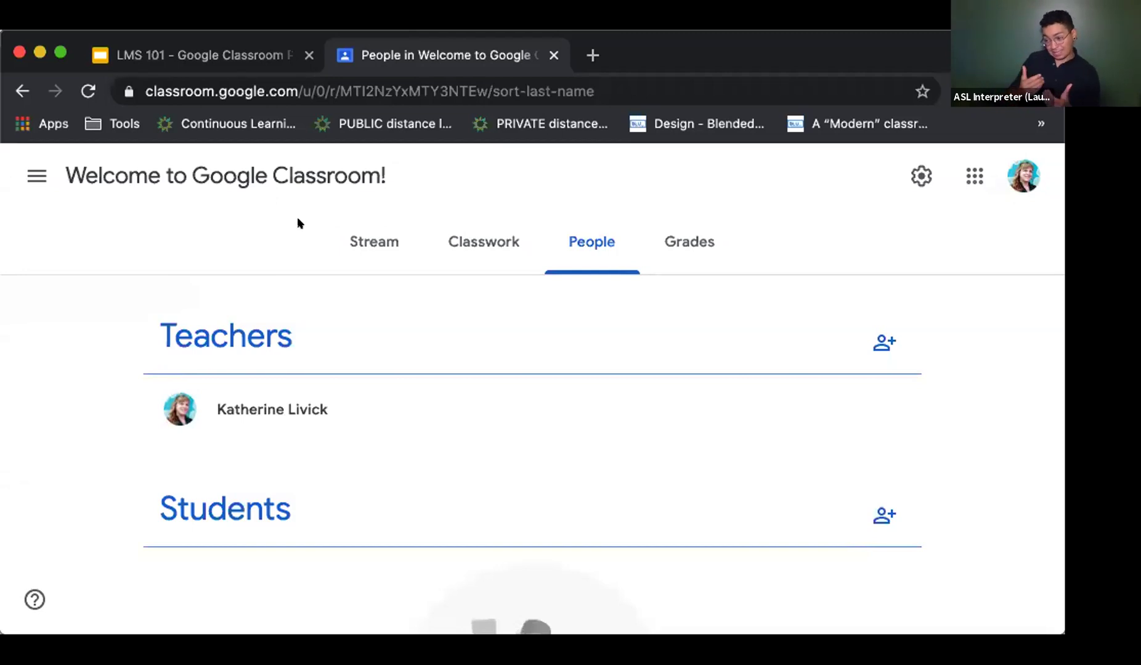
pyautogui.click(36, 176)
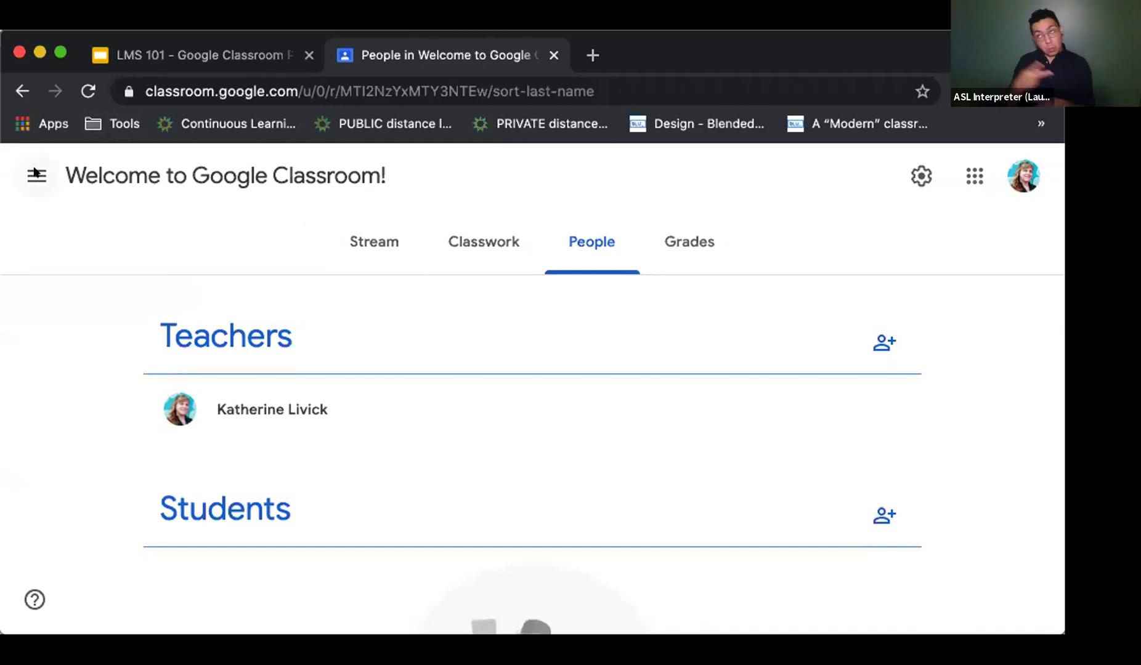
pyautogui.click(31, 176)
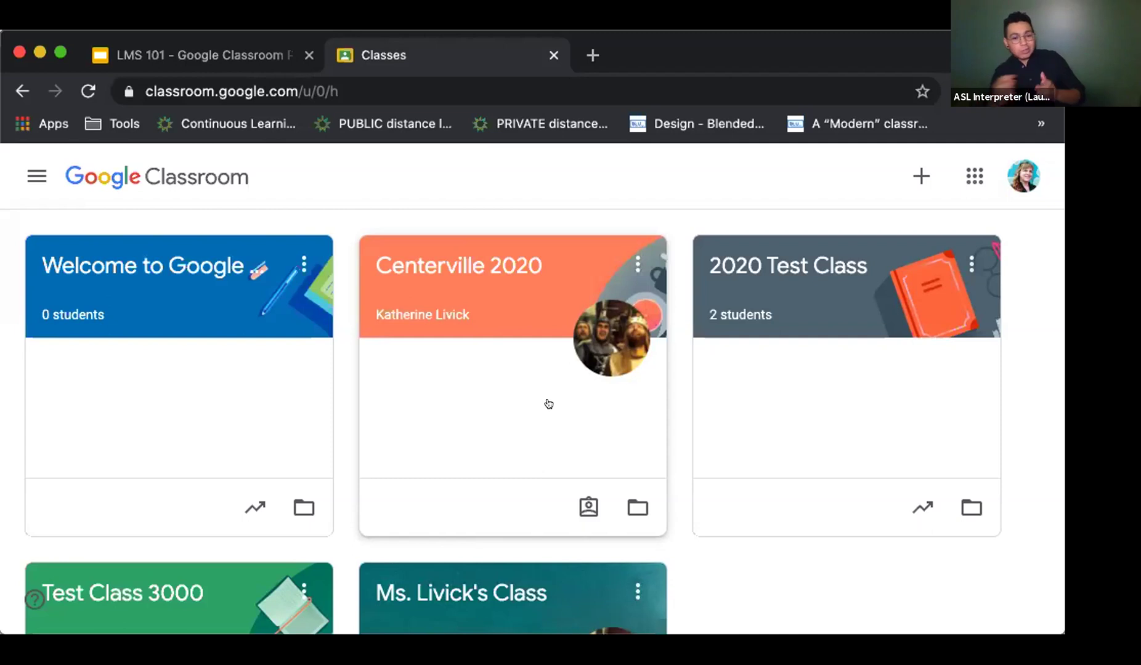
# Examine the Teaching and Enrolled groups in the main navigation and open the To-do page of the enrolled classes.
pyautogui.click(32, 175)
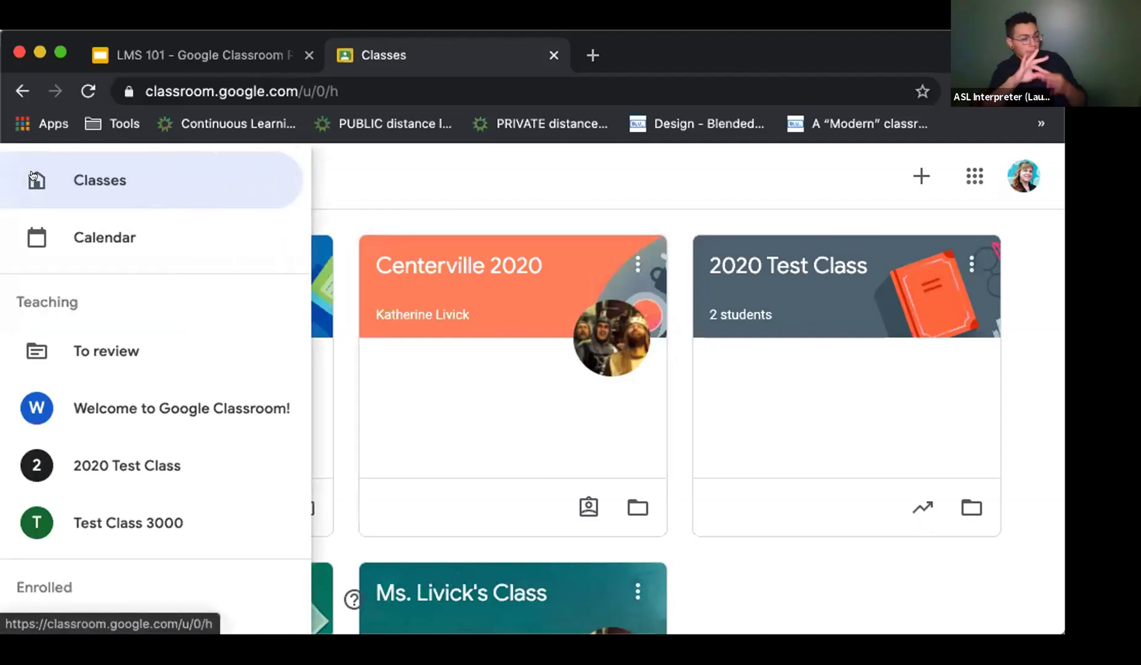
pyautogui.scroll(-4, 108, 385)
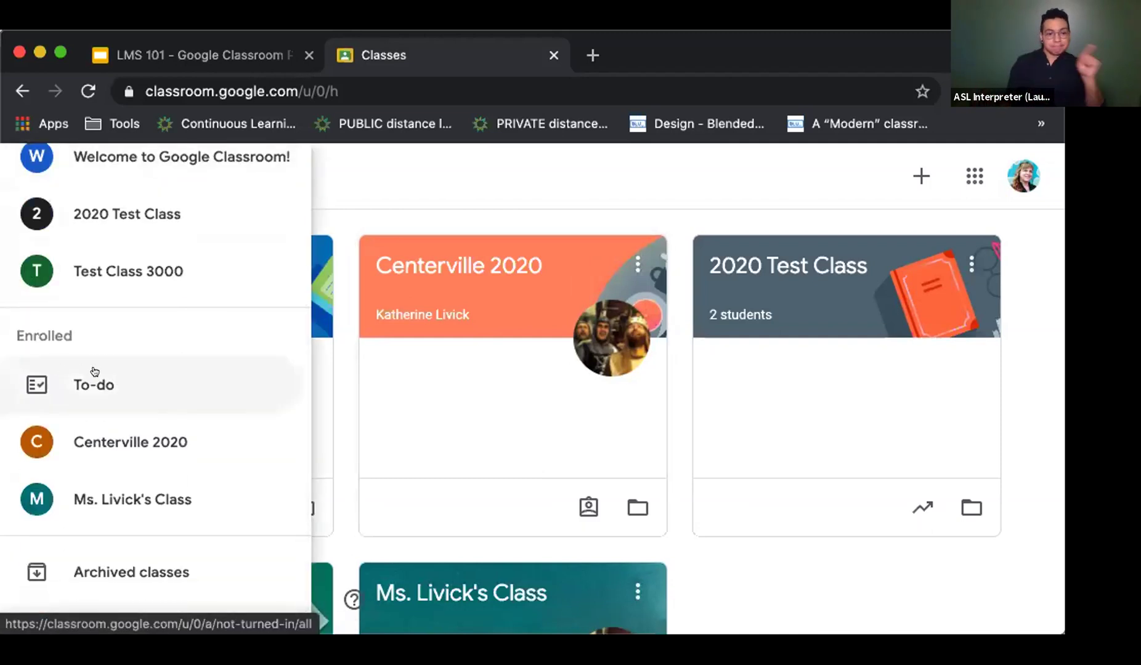
pyautogui.scroll(4, 56, 351)
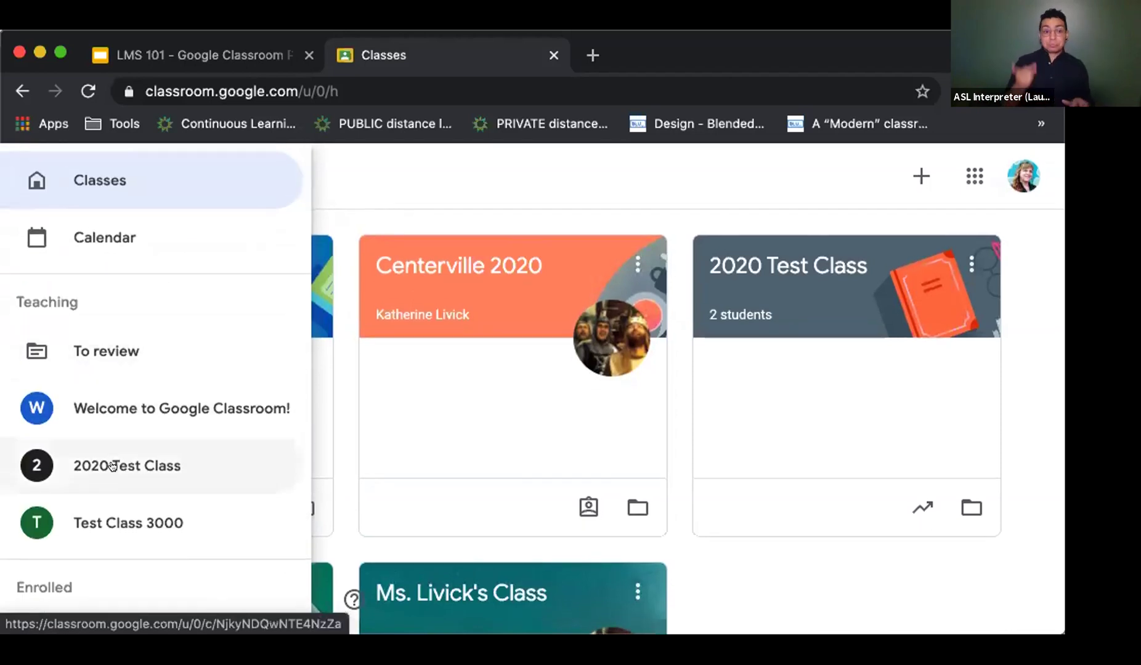
pyautogui.scroll(-4, 111, 466)
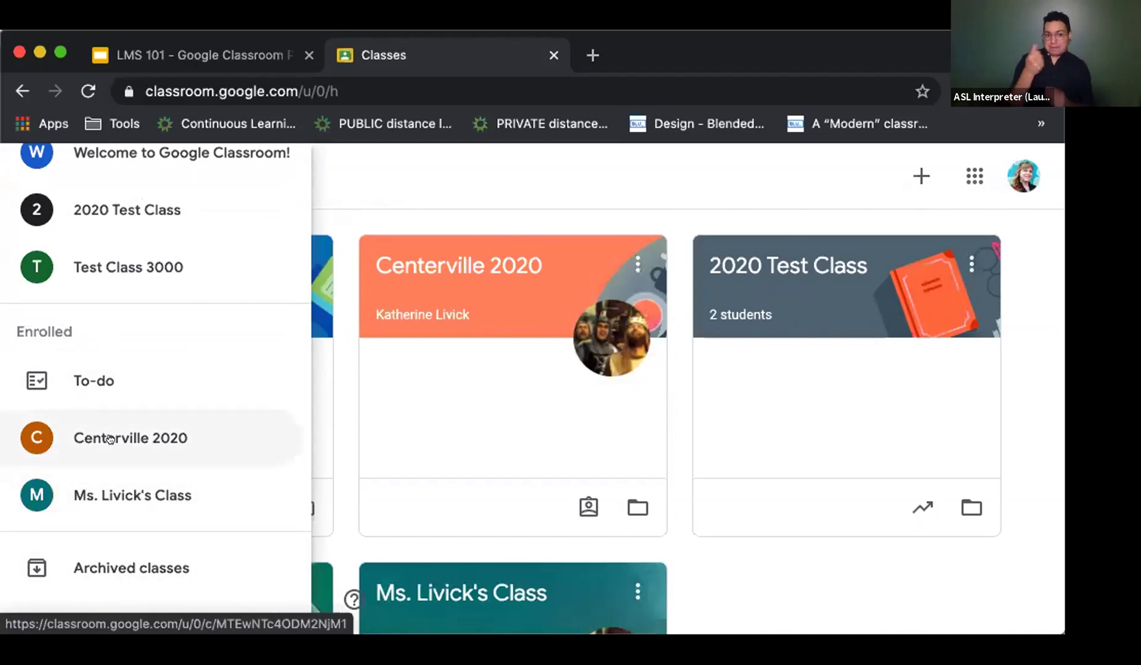
pyautogui.click(74, 380)
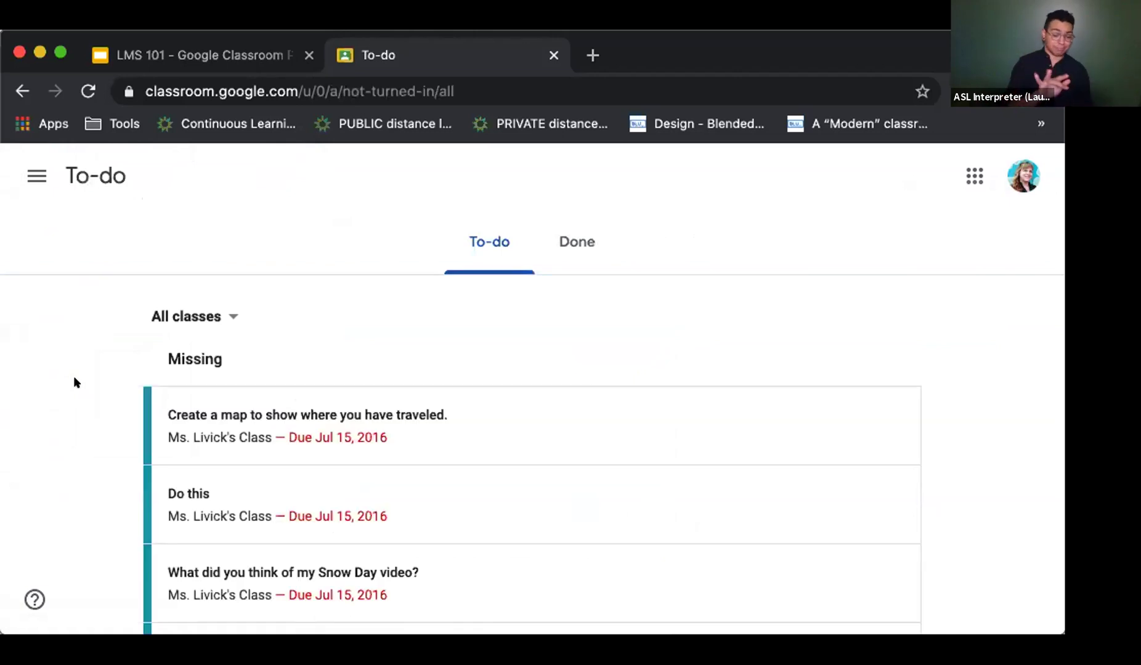
# Examine the missing assignments on the To-do page, check the work listed as Done, and return to the outstanding items.
pyautogui.scroll(-2, 244, 405)
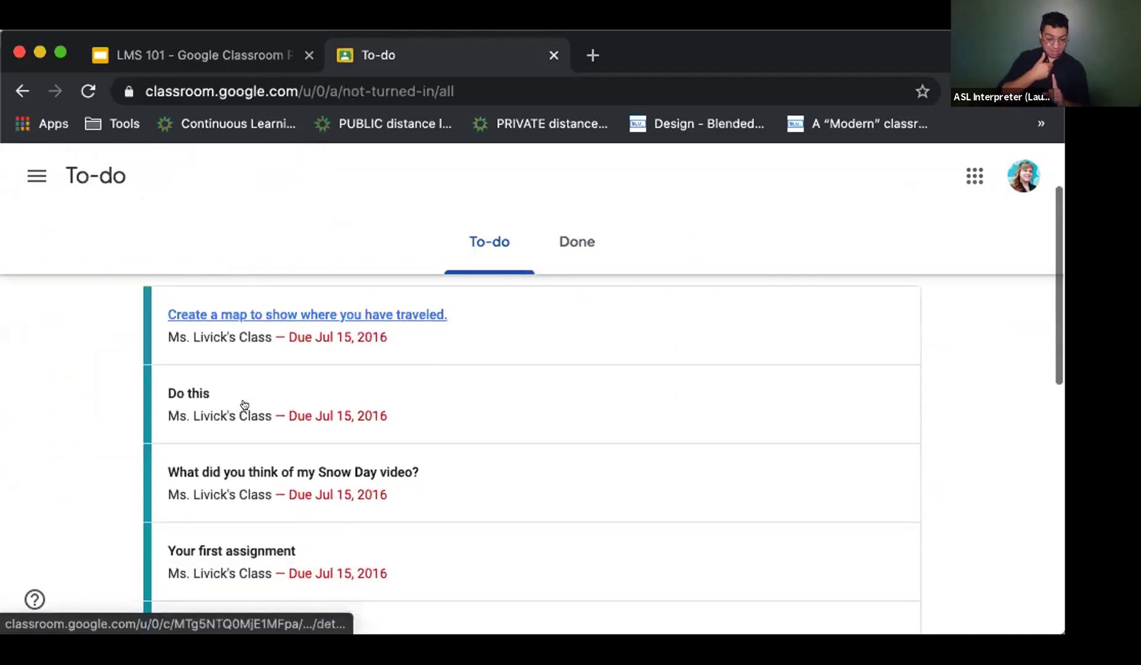
pyautogui.scroll(-4, 244, 405)
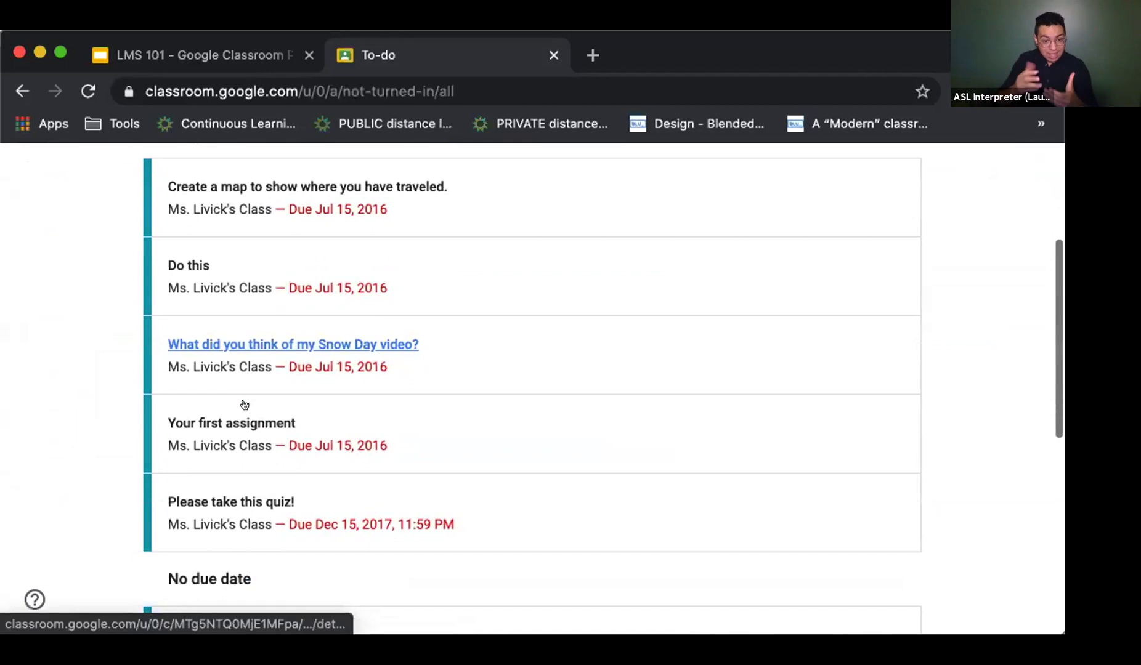
pyautogui.scroll(4, 244, 404)
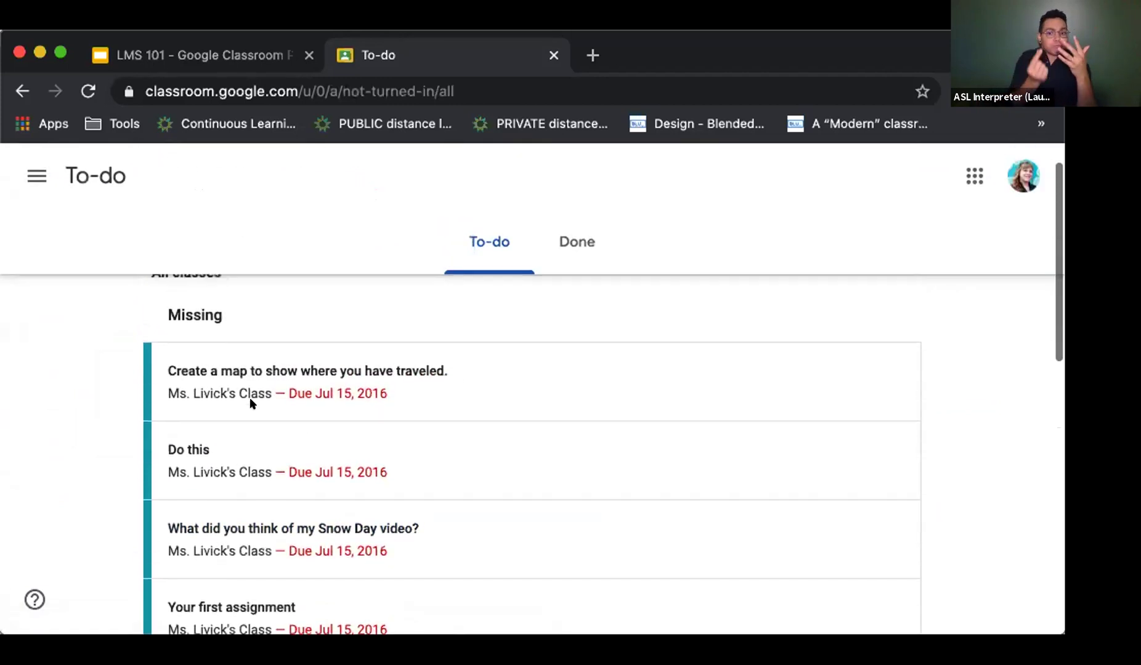
pyautogui.click(565, 253)
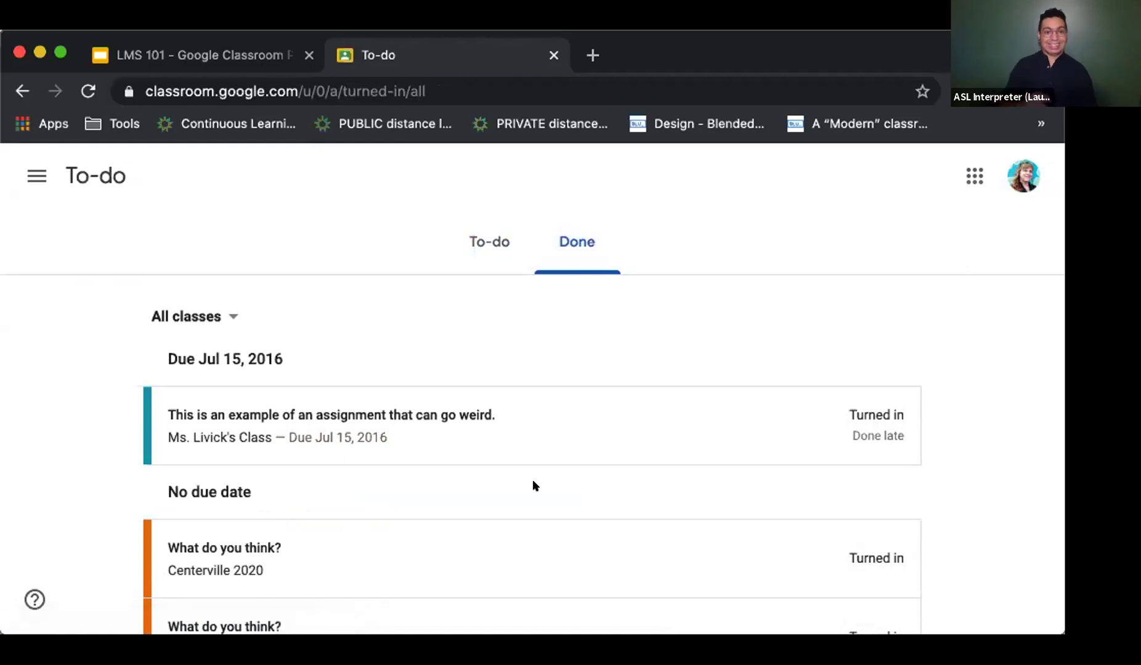
pyautogui.scroll(-2, 414, 427)
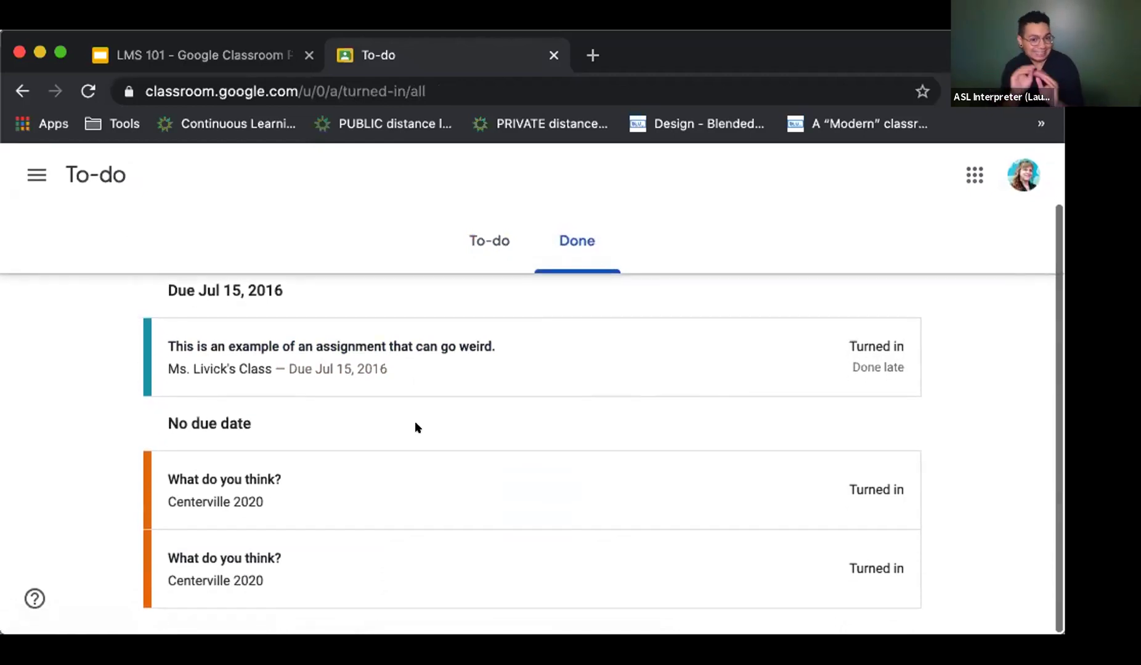
pyautogui.scroll(2, 416, 427)
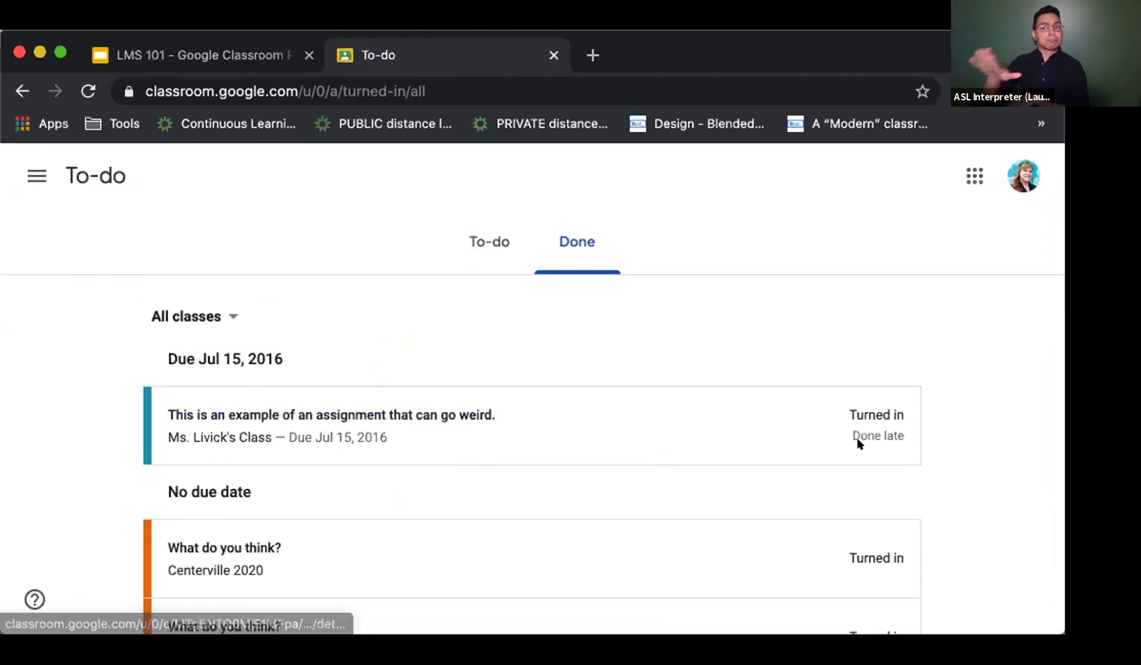
pyautogui.click(486, 242)
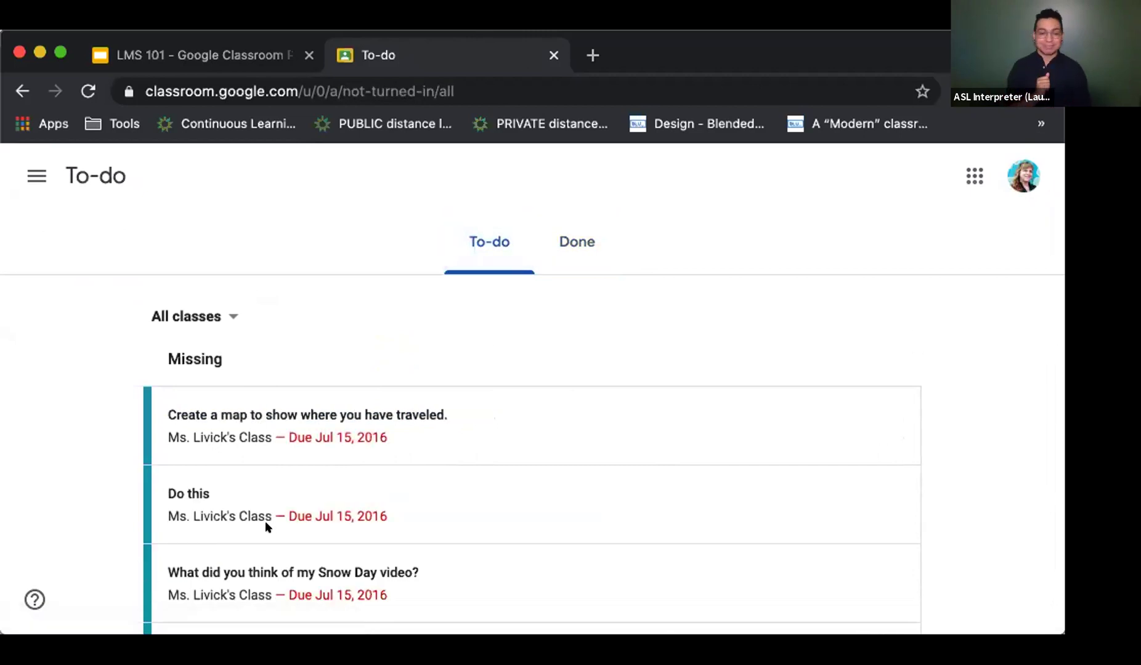
pyautogui.scroll(-3, 265, 522)
pyautogui.scroll(3, 265, 521)
# Open the To review page for the taught classes and examine the turned-in and assigned counts of each assignment.
pyautogui.click(37, 177)
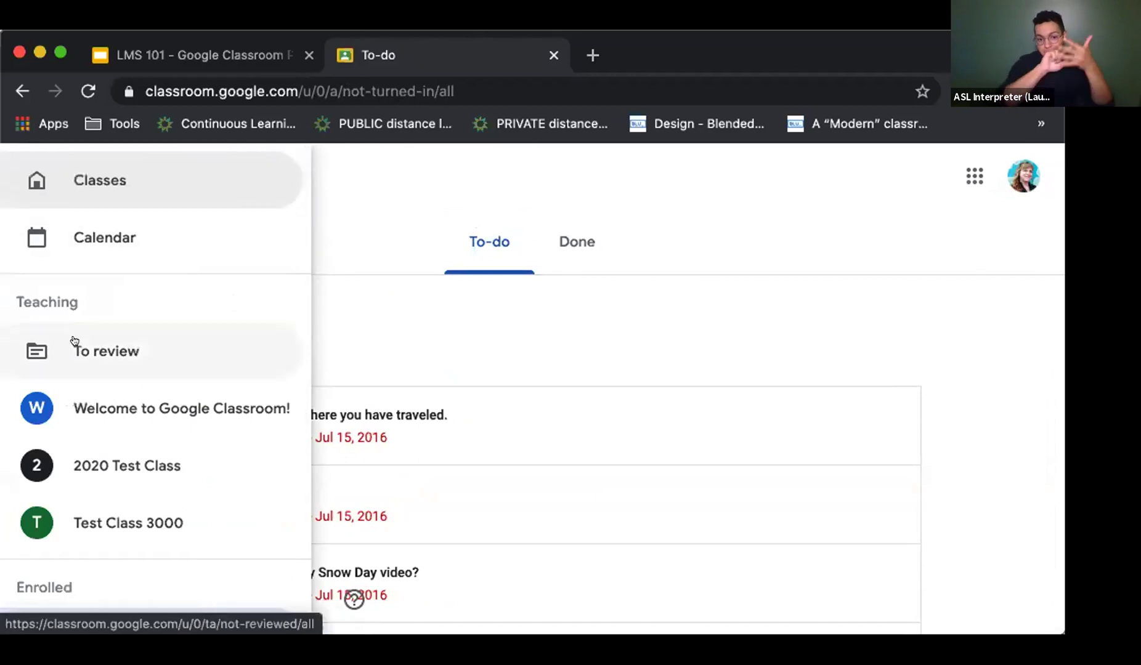
pyautogui.click(73, 342)
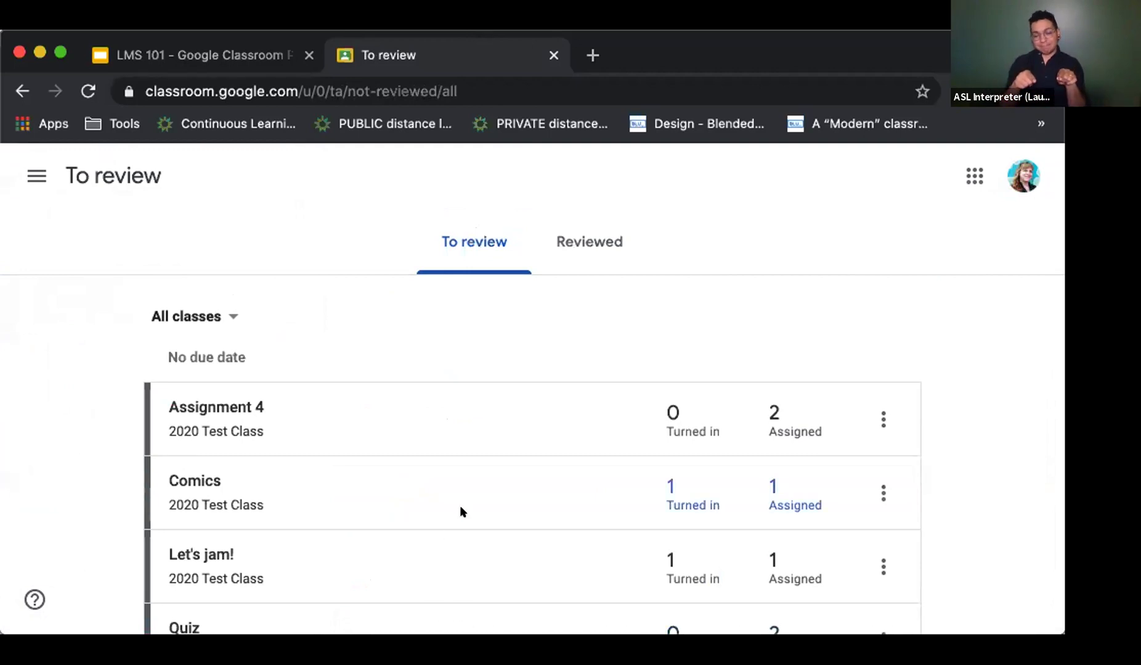
pyautogui.scroll(-3, 460, 507)
pyautogui.scroll(3, 461, 511)
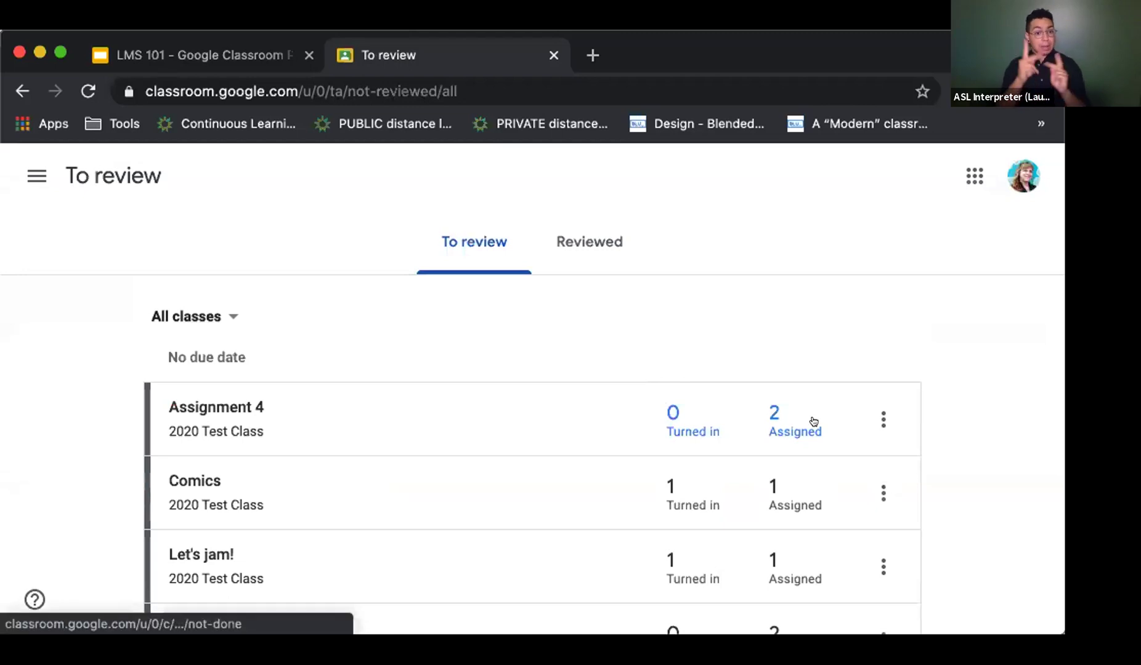
pyautogui.scroll(-2, 807, 466)
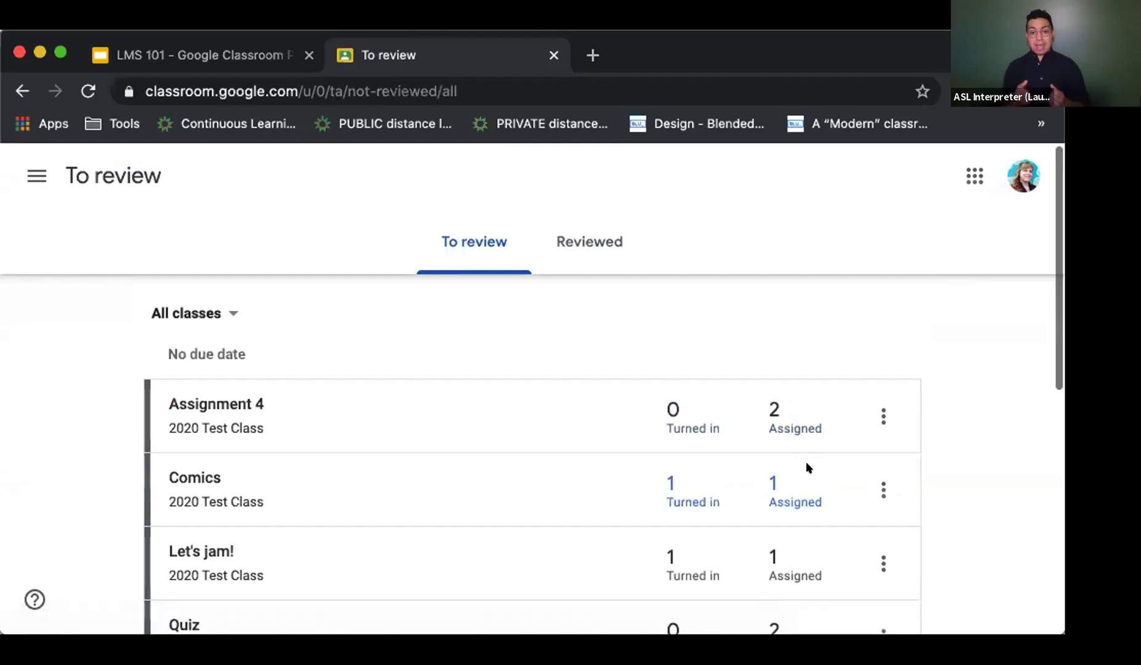
pyautogui.scroll(2, 804, 466)
pyautogui.scroll(-3, 800, 468)
pyautogui.scroll(3, 800, 470)
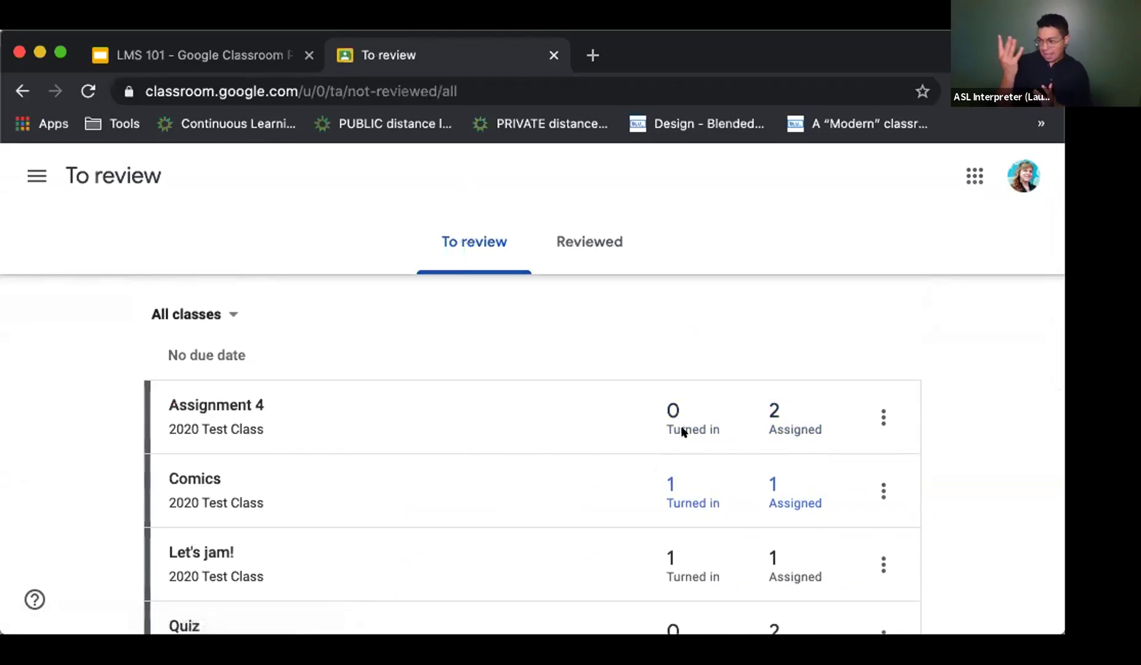
# Mark "Assignment 4" of 2020 Test Class as reviewed and return to the list of all classes.
pyautogui.click(882, 419)
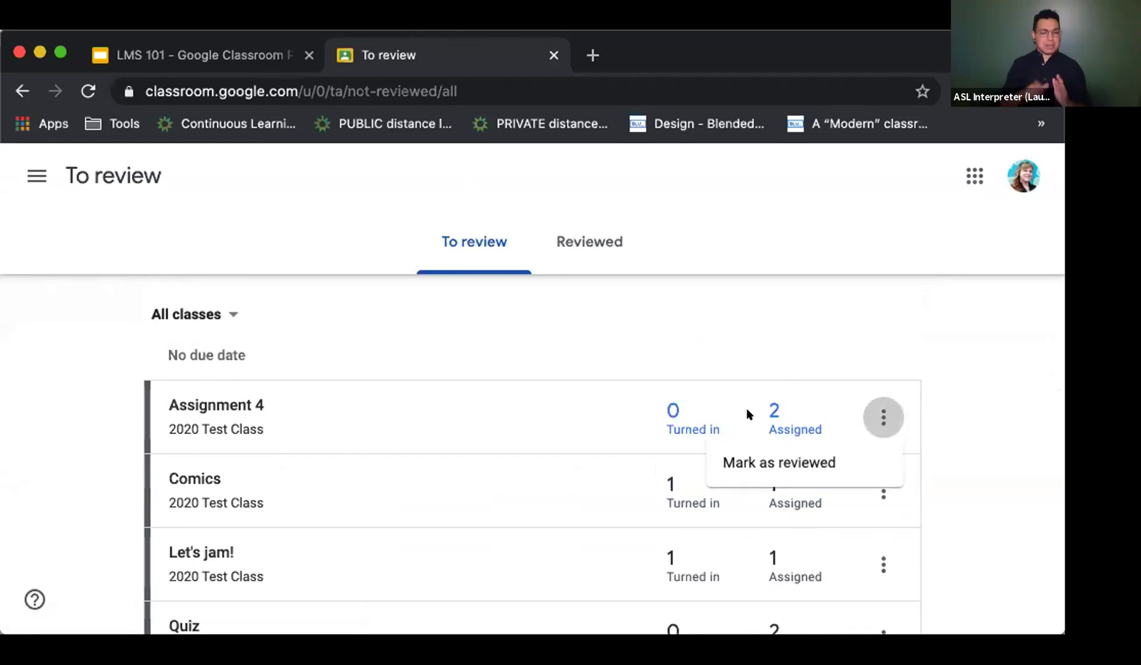
pyautogui.click(500, 433)
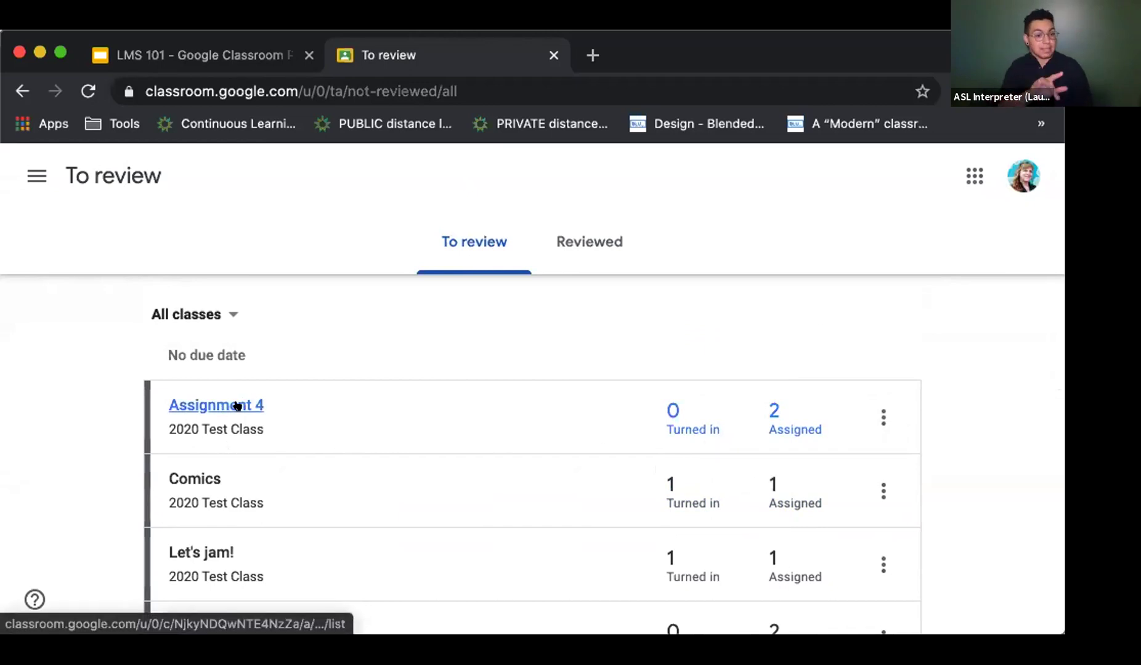
pyautogui.click(882, 419)
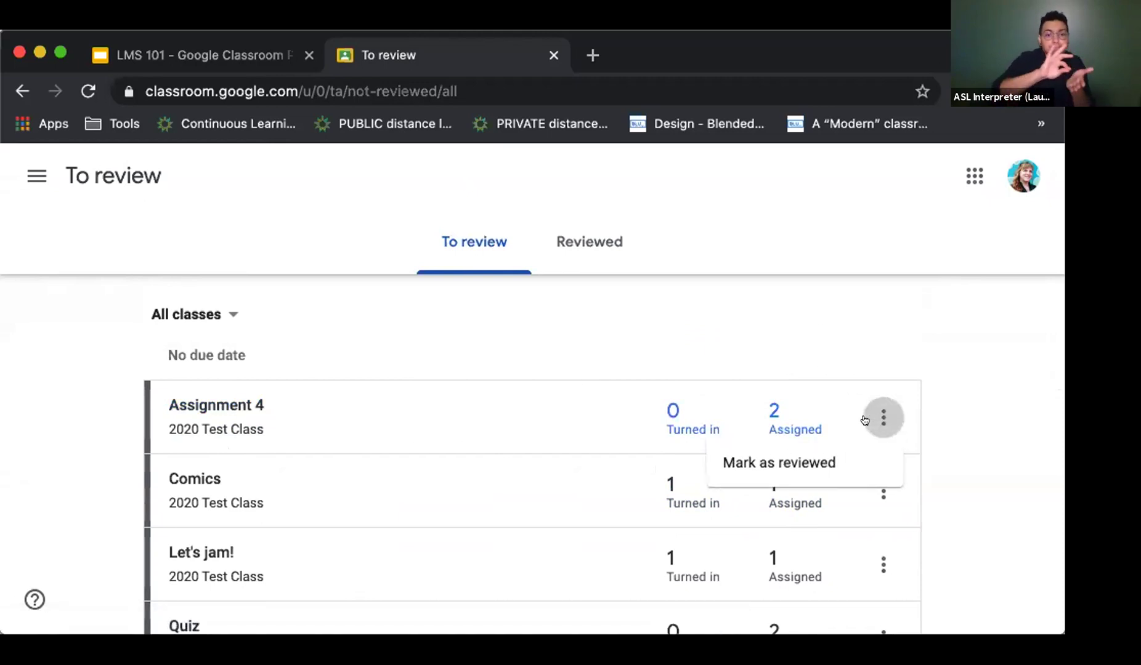
pyautogui.click(832, 457)
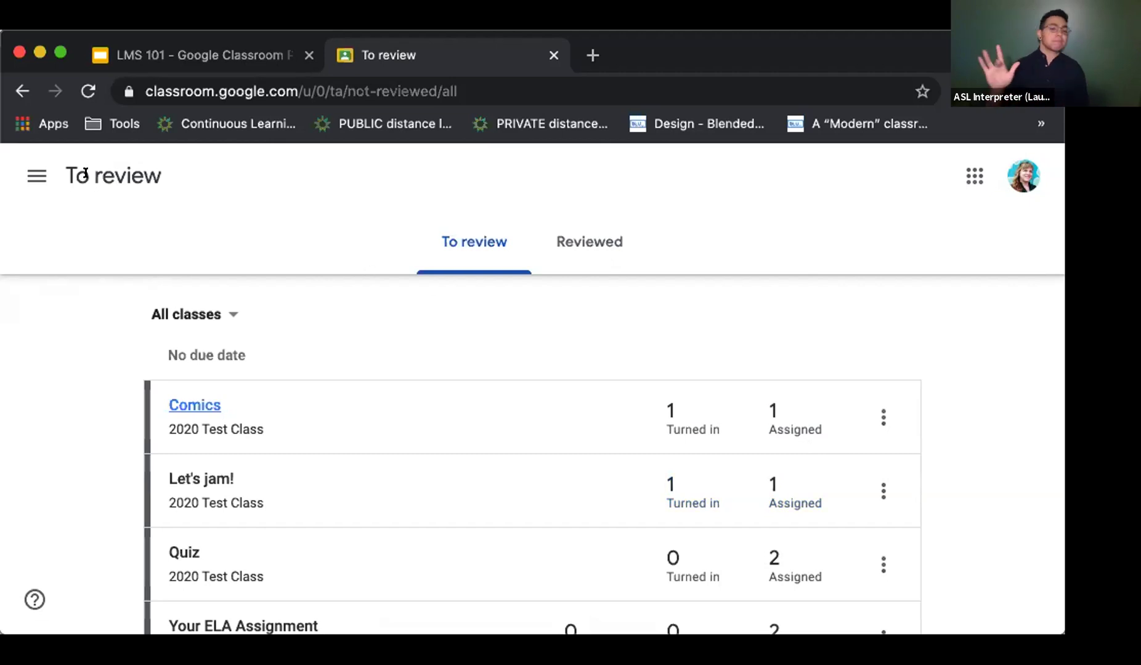
pyautogui.click(46, 162)
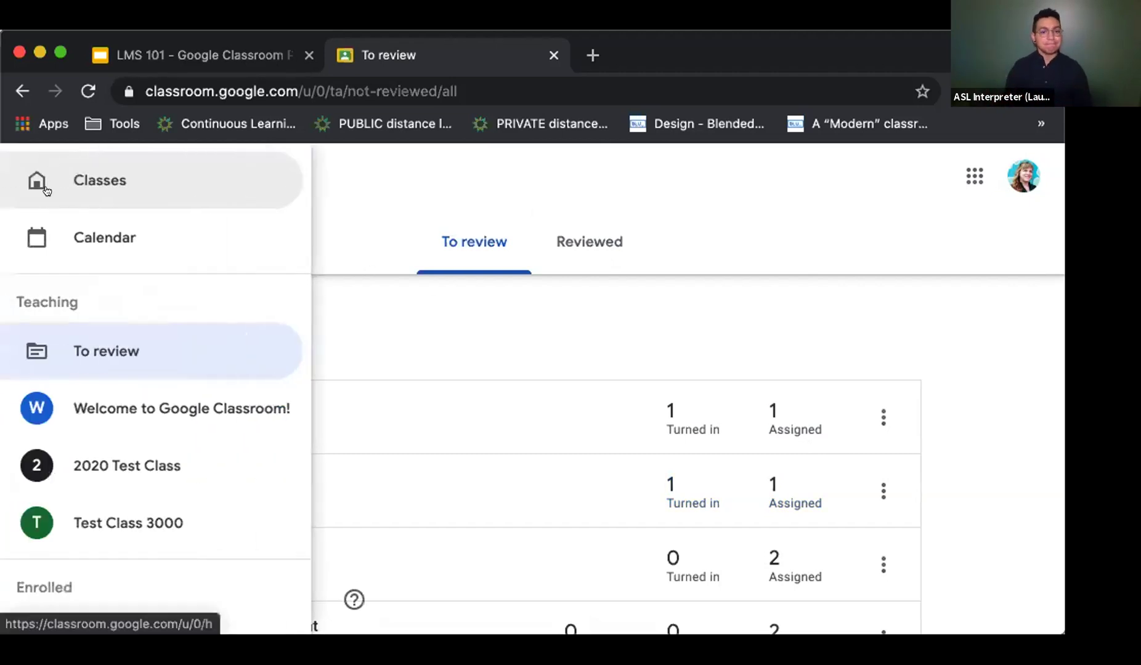
pyautogui.click(42, 179)
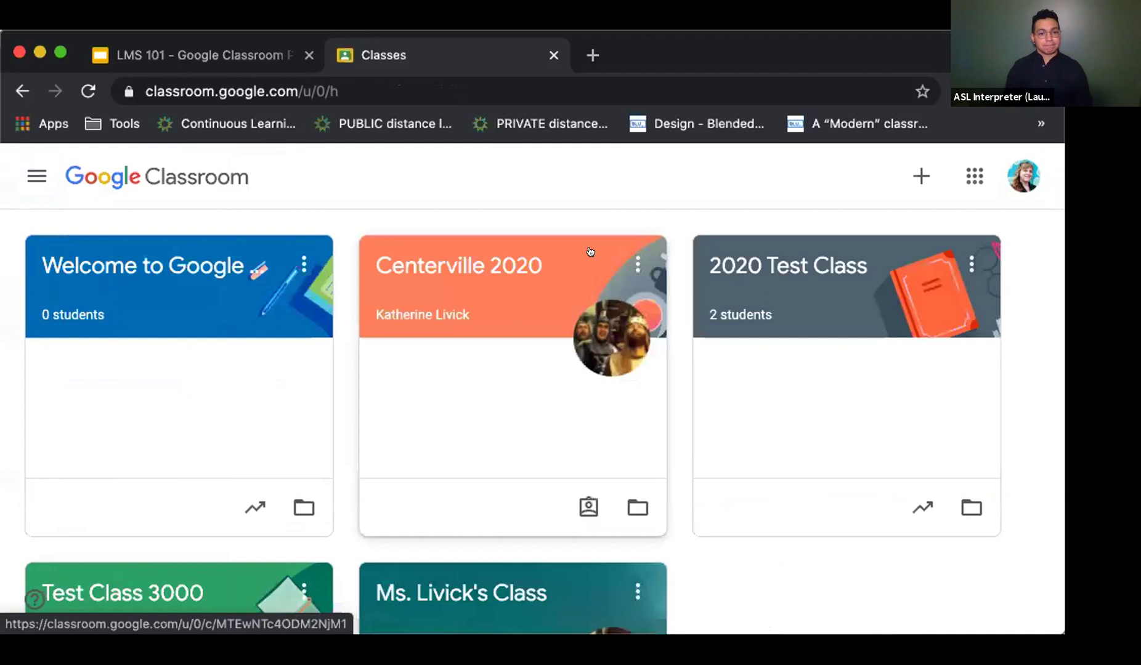